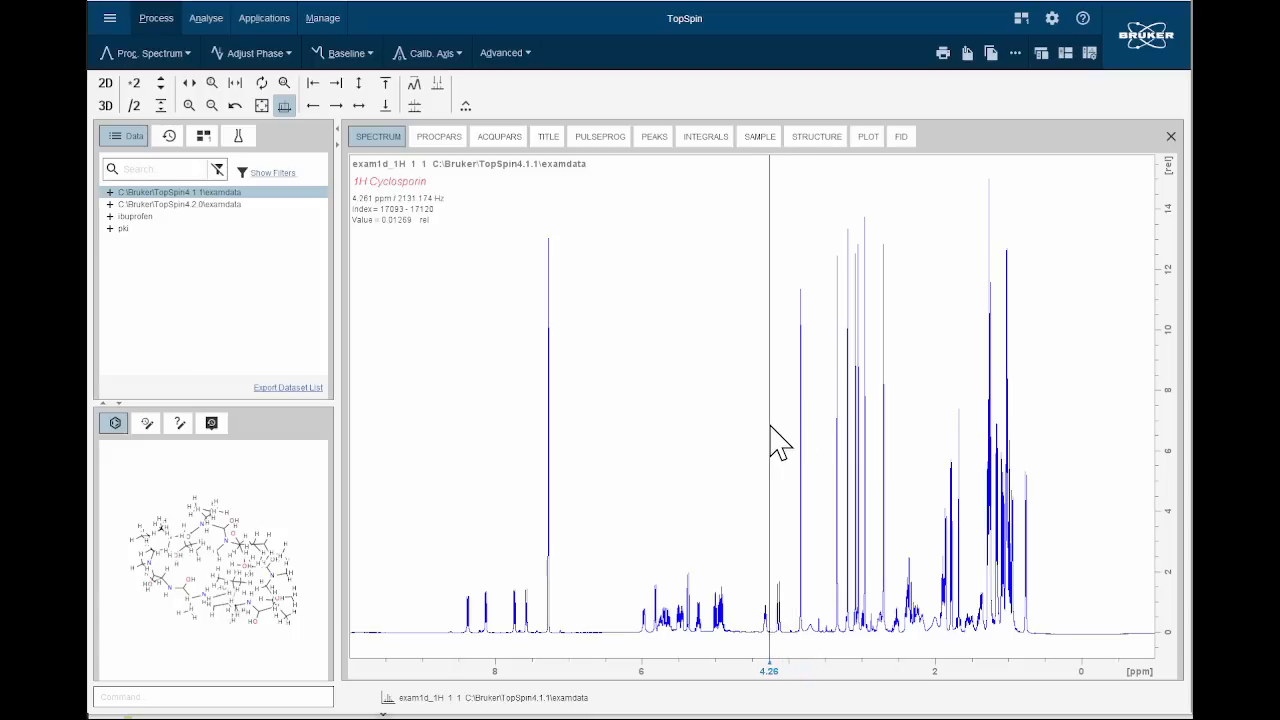
Zoom into the 1H Cyclosporin spectrum between about 4.4 and 3.6 ppm and restore the full spectrum view.
{"action": "left_click_drag", "start_coordinate": [757, 437], "coordinate": [823, 460]}
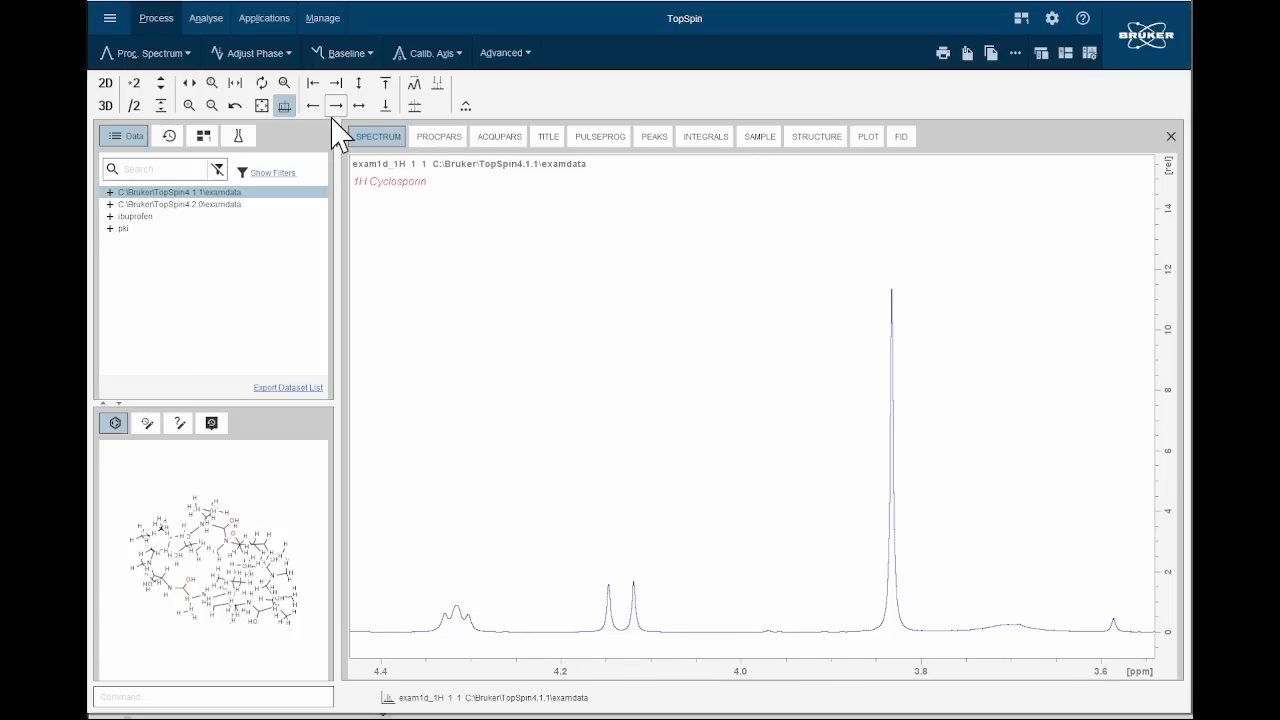
{"action": "left_click", "coordinate": [264, 106]}
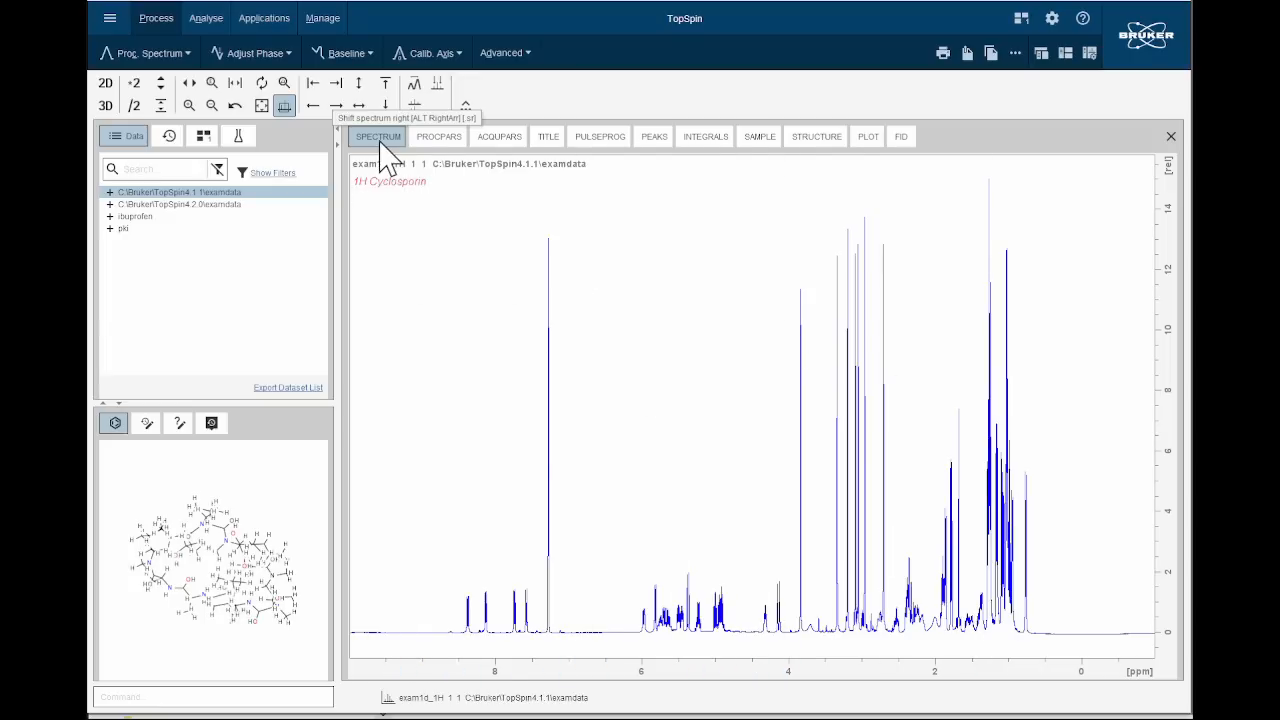
Examine the dataset's processing and acquisition parameters, title, pulse program, peaks, integrals, sample, structure, plot and FID views, and return to the spectrum.
{"action": "left_click", "coordinate": [437, 138]}
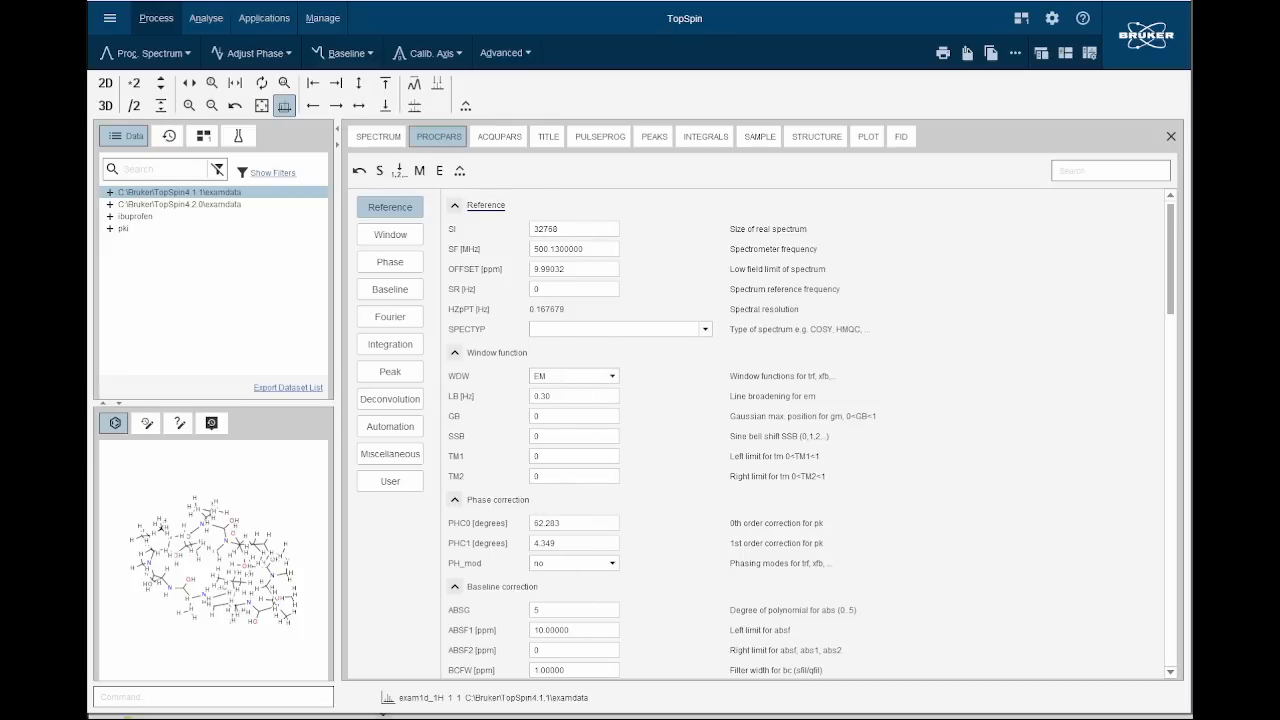
{"action": "left_click", "coordinate": [500, 138]}
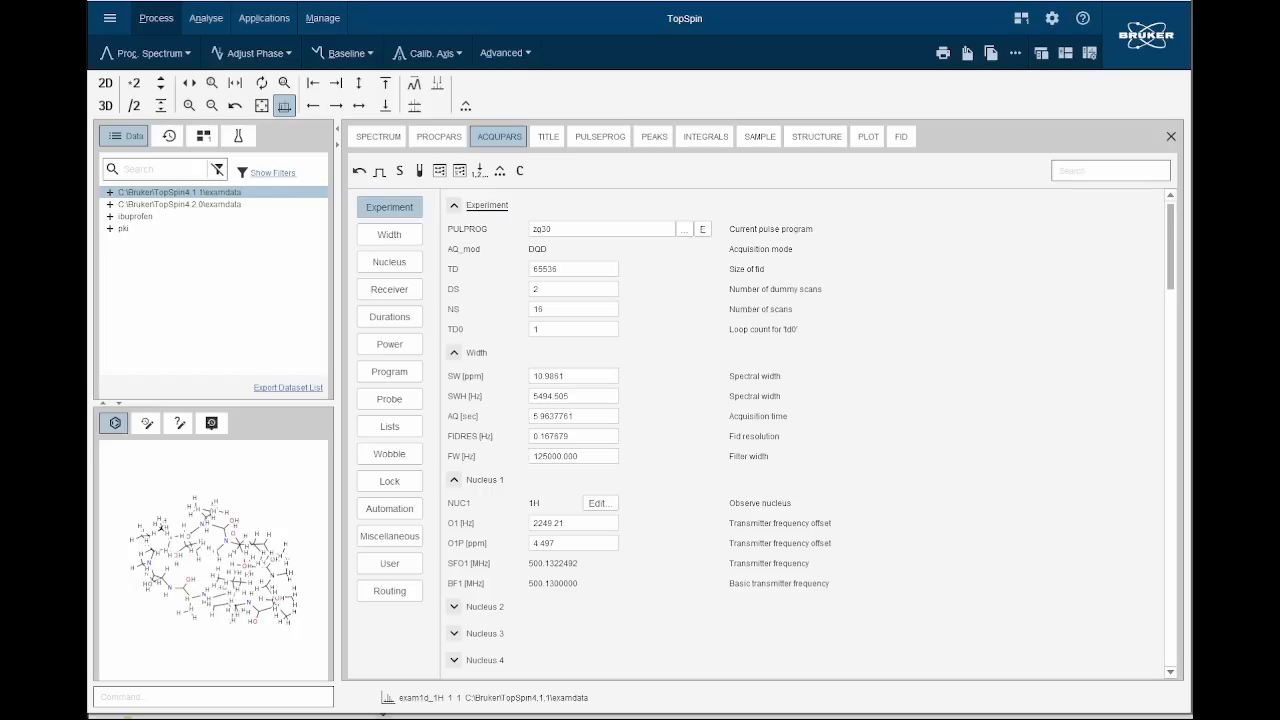
{"action": "left_click", "coordinate": [548, 136]}
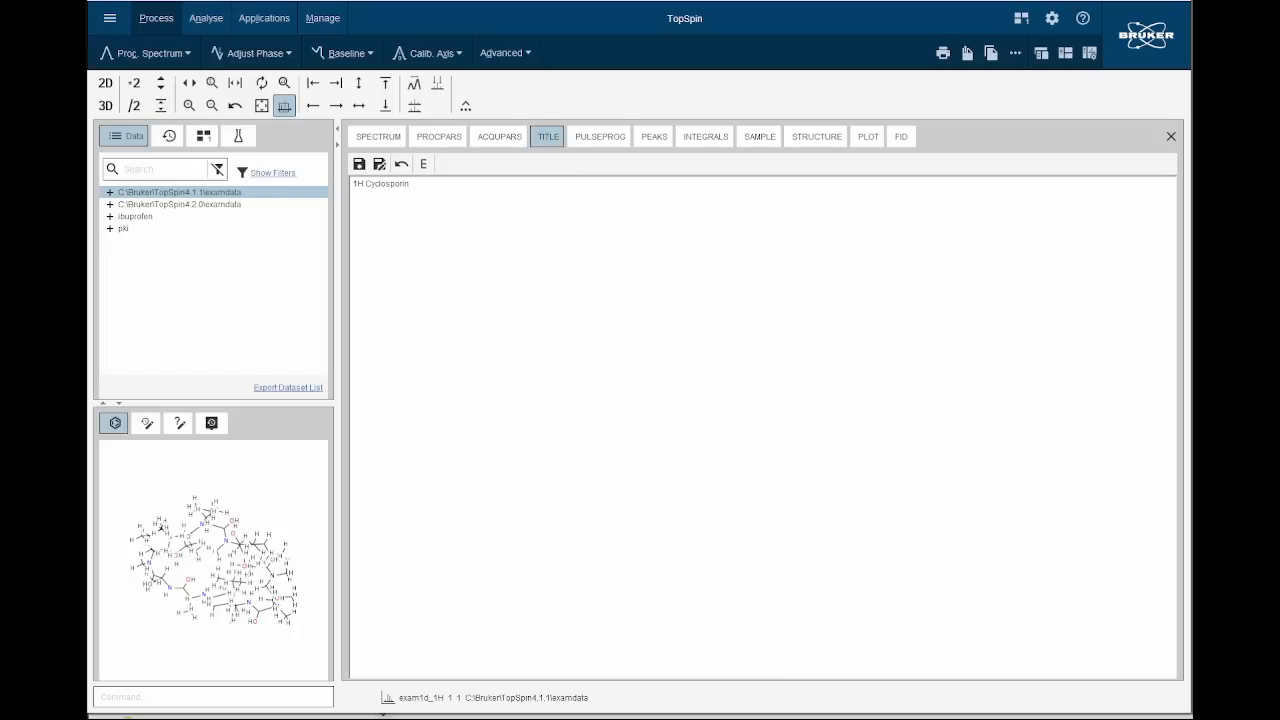
{"action": "left_click", "coordinate": [598, 140]}
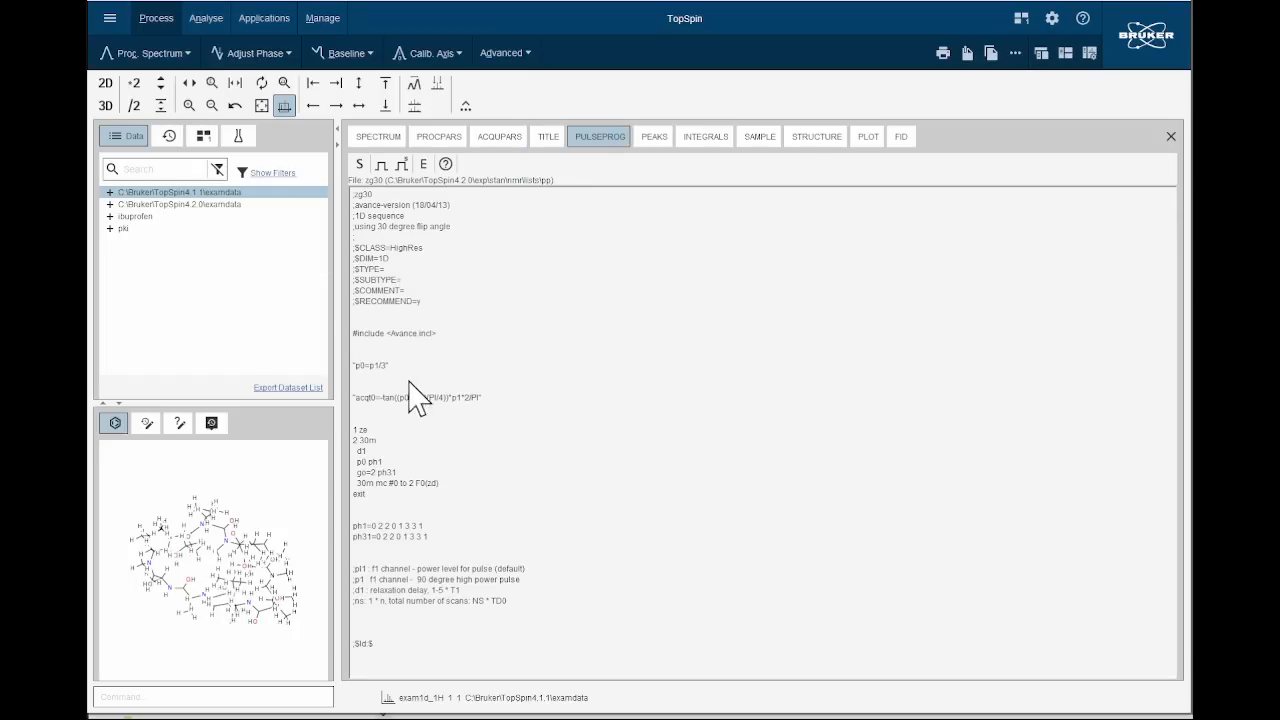
{"action": "left_click", "coordinate": [651, 140]}
{"action": "left_click", "coordinate": [688, 140]}
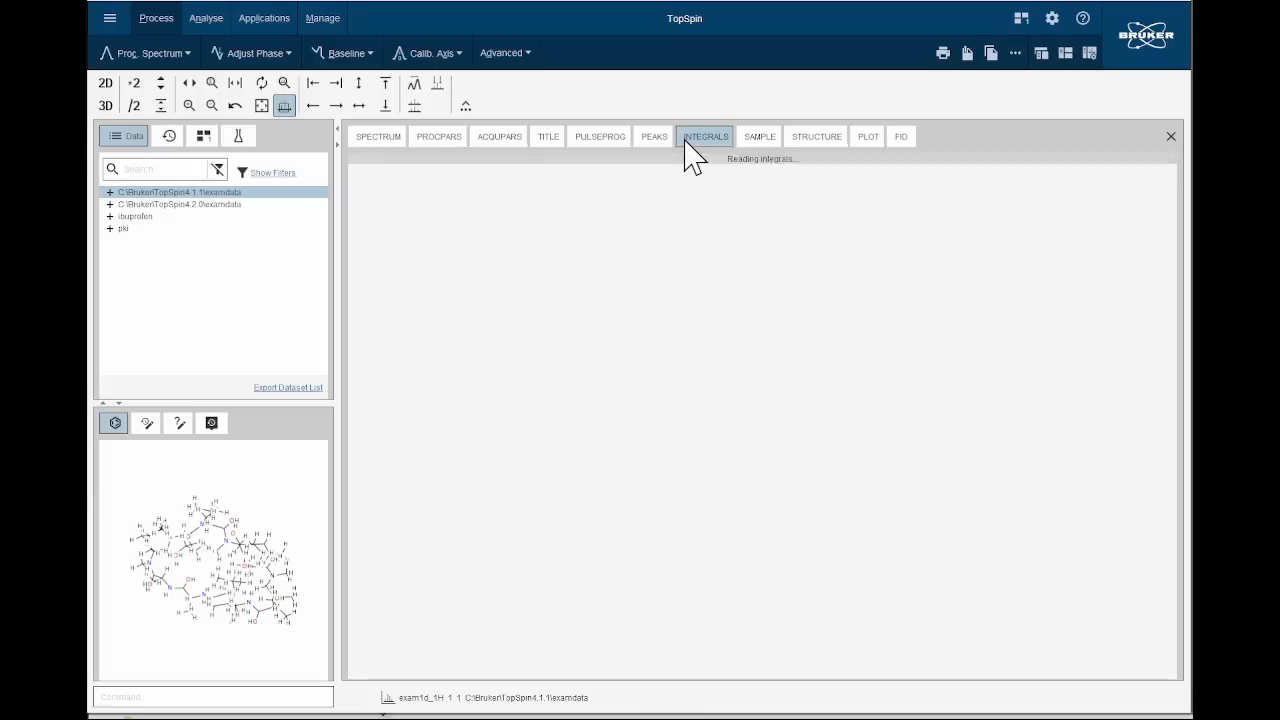
{"action": "left_click", "coordinate": [760, 140]}
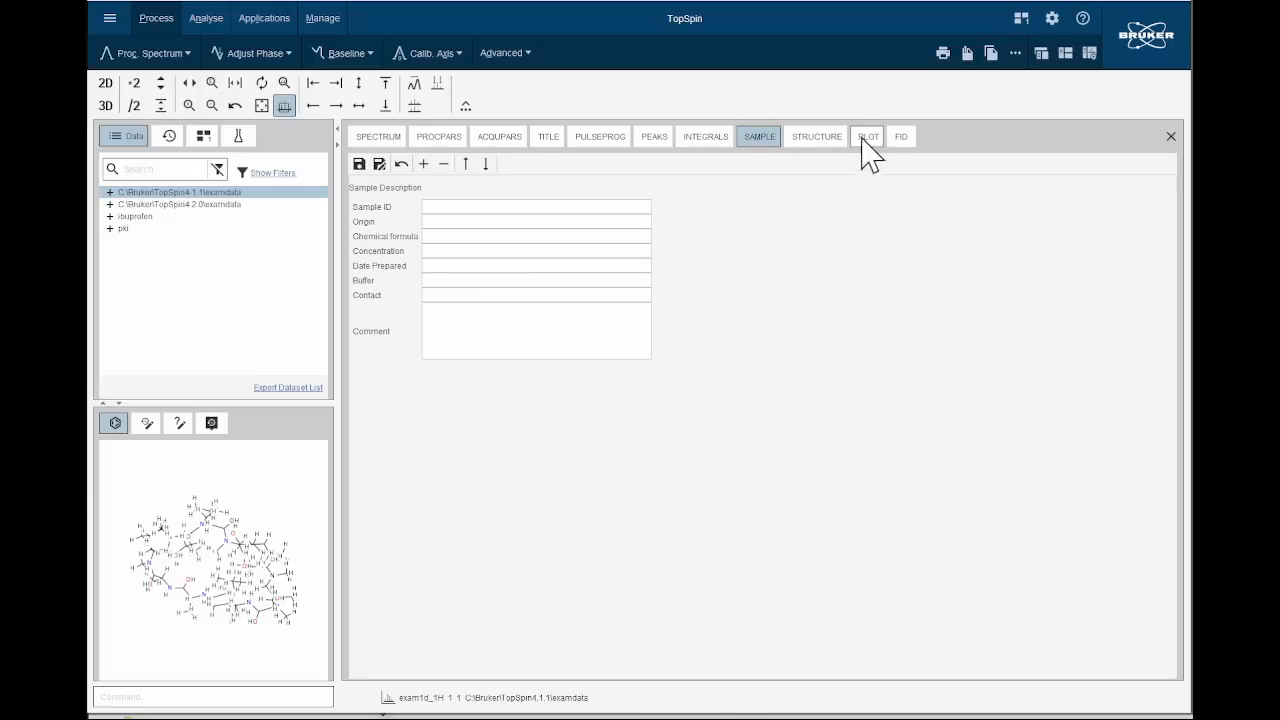
{"action": "left_click", "coordinate": [815, 140]}
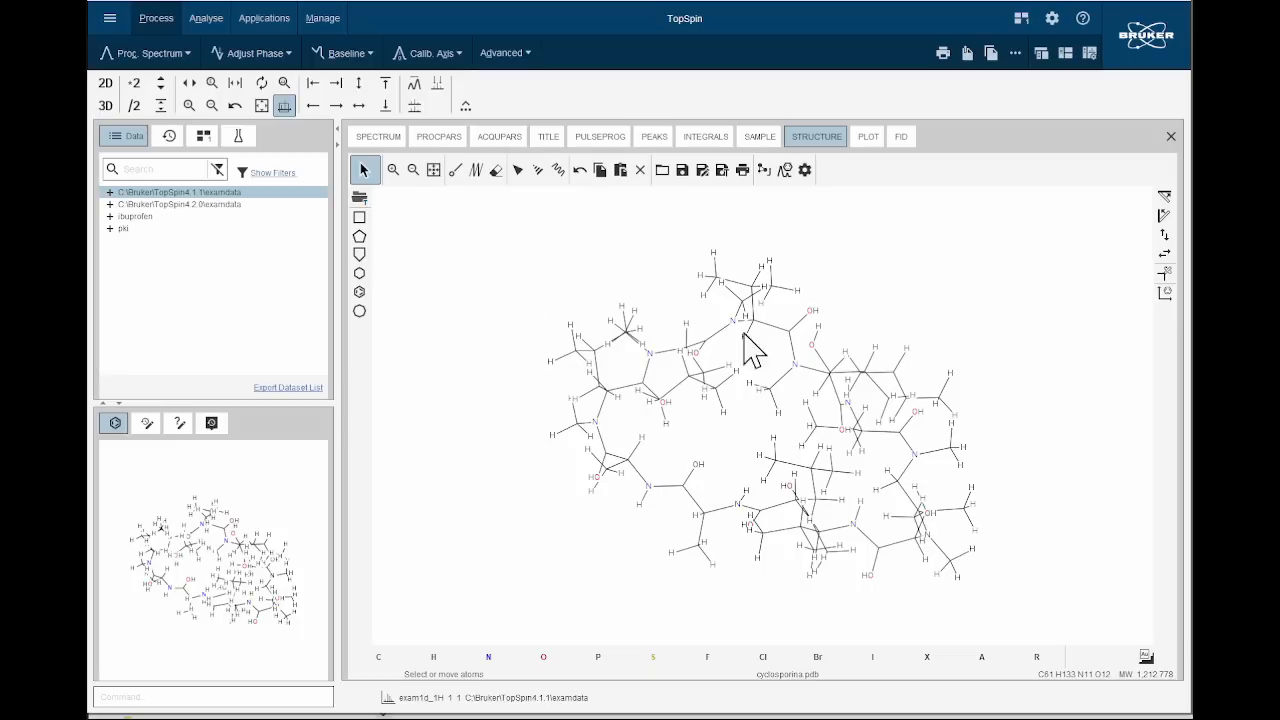
{"action": "left_click", "coordinate": [867, 140]}
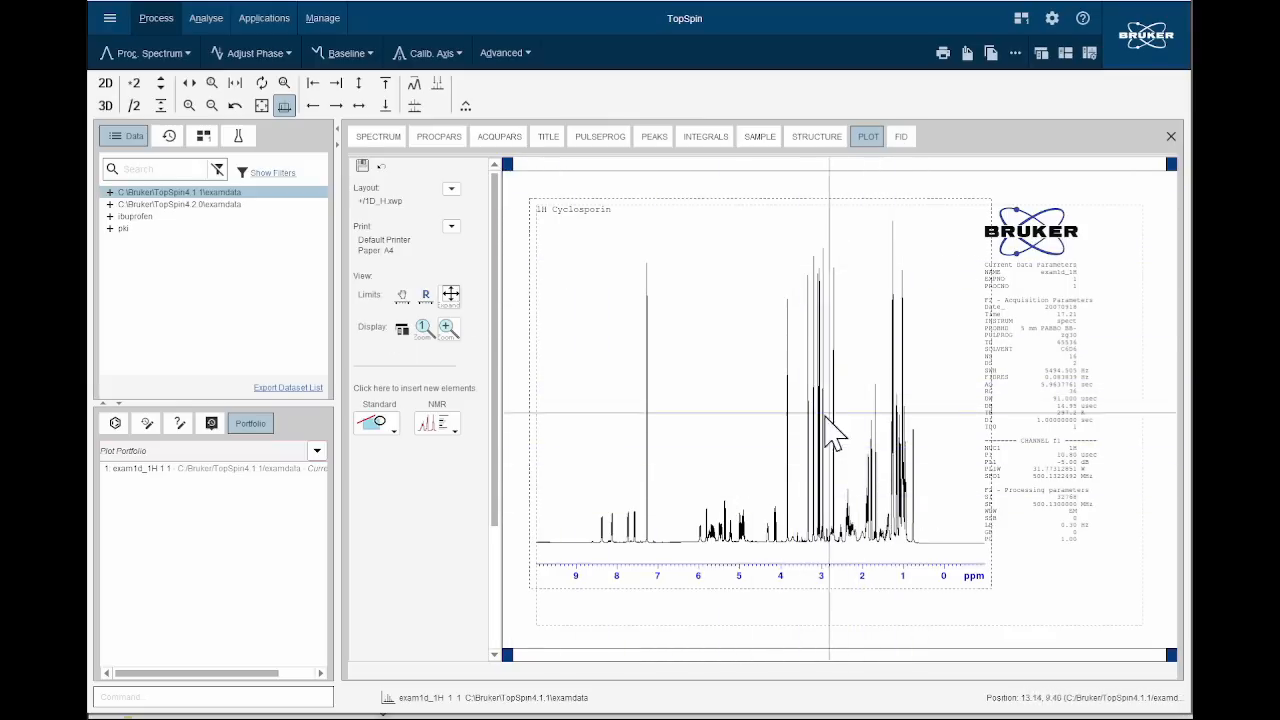
{"action": "left_click", "coordinate": [909, 141]}
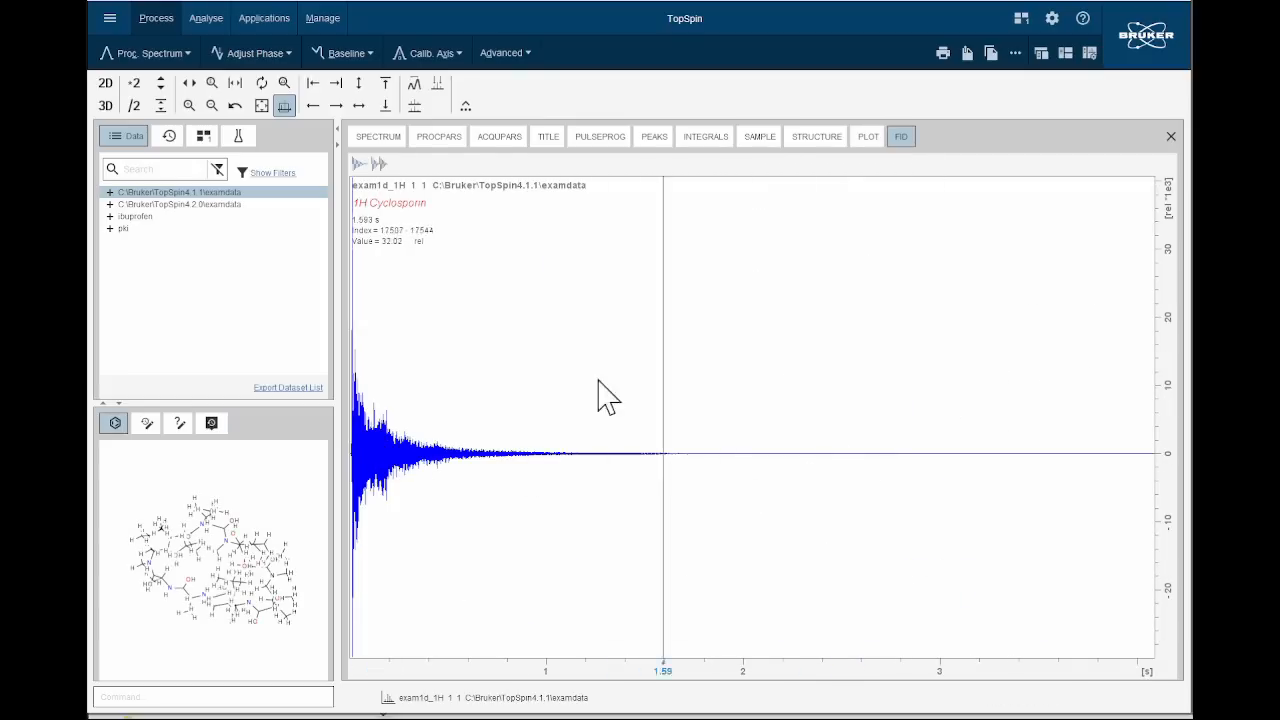
{"action": "left_click", "coordinate": [380, 138]}
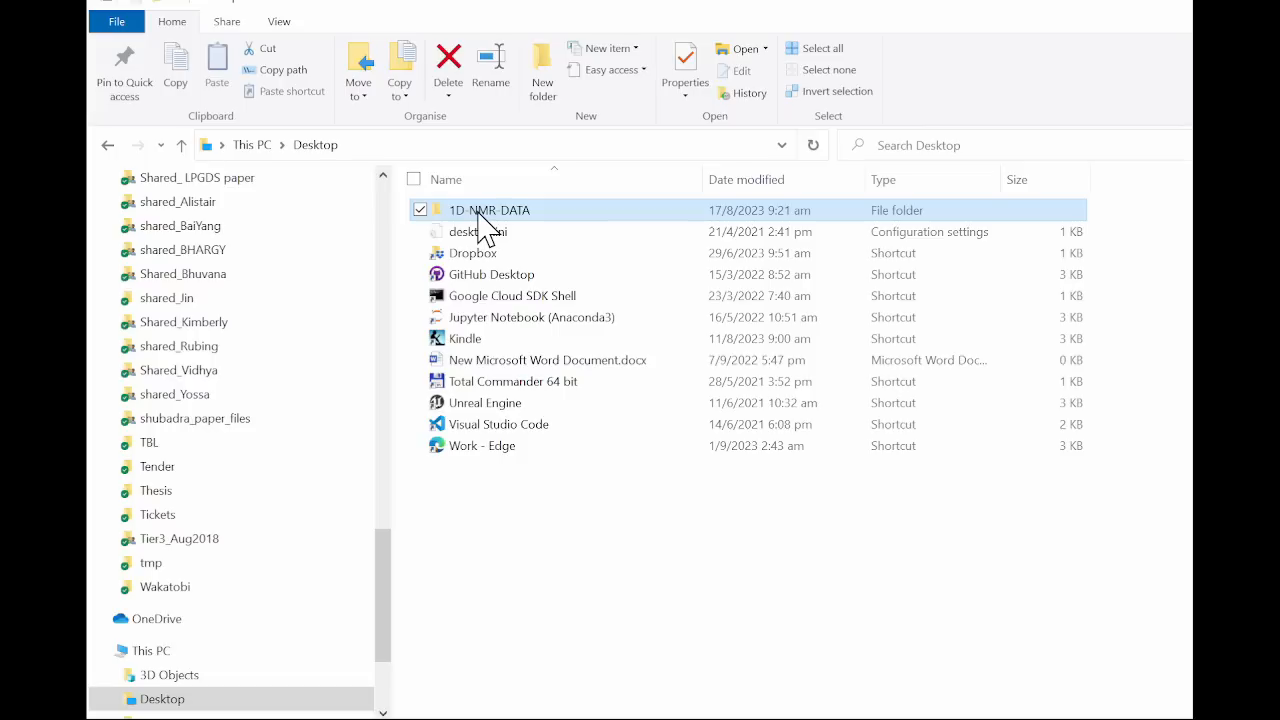
Add the desktop folder 1D-NMR-DATA as a new data directory with the alias mydata.
{"action": "mouse_move", "coordinate": [478, 216]}
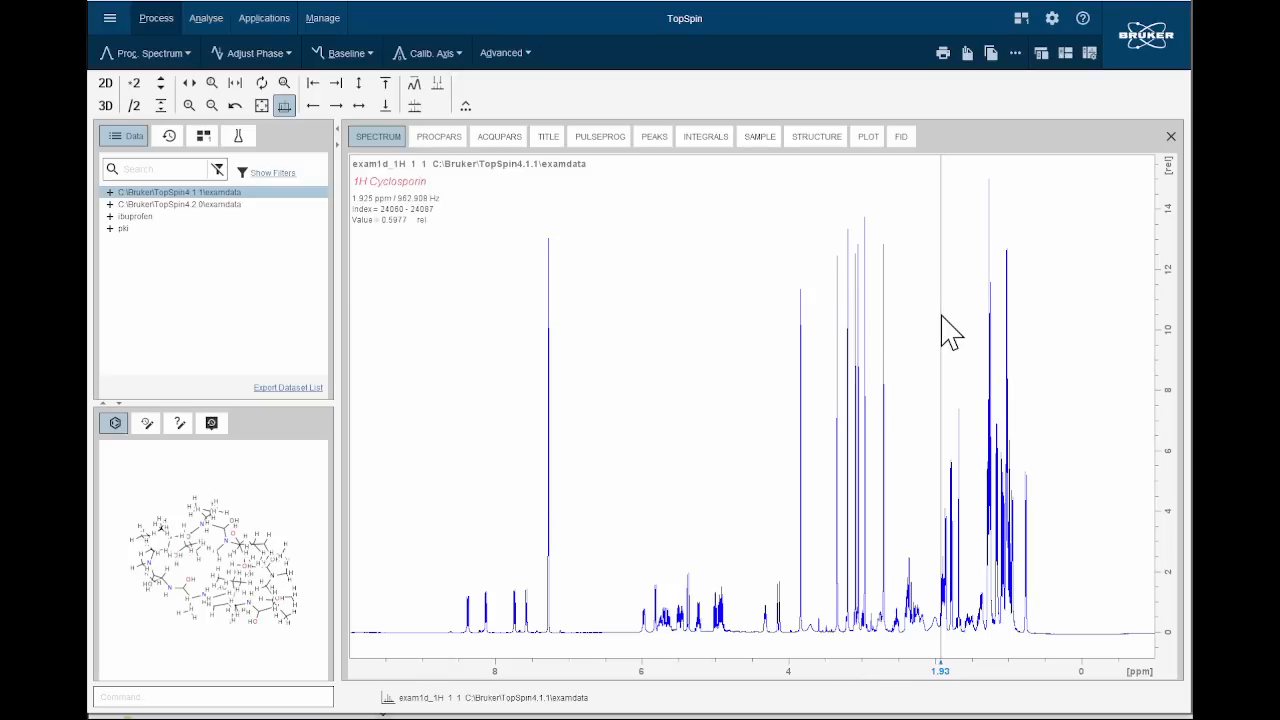
{"action": "right_click", "coordinate": [204, 274]}
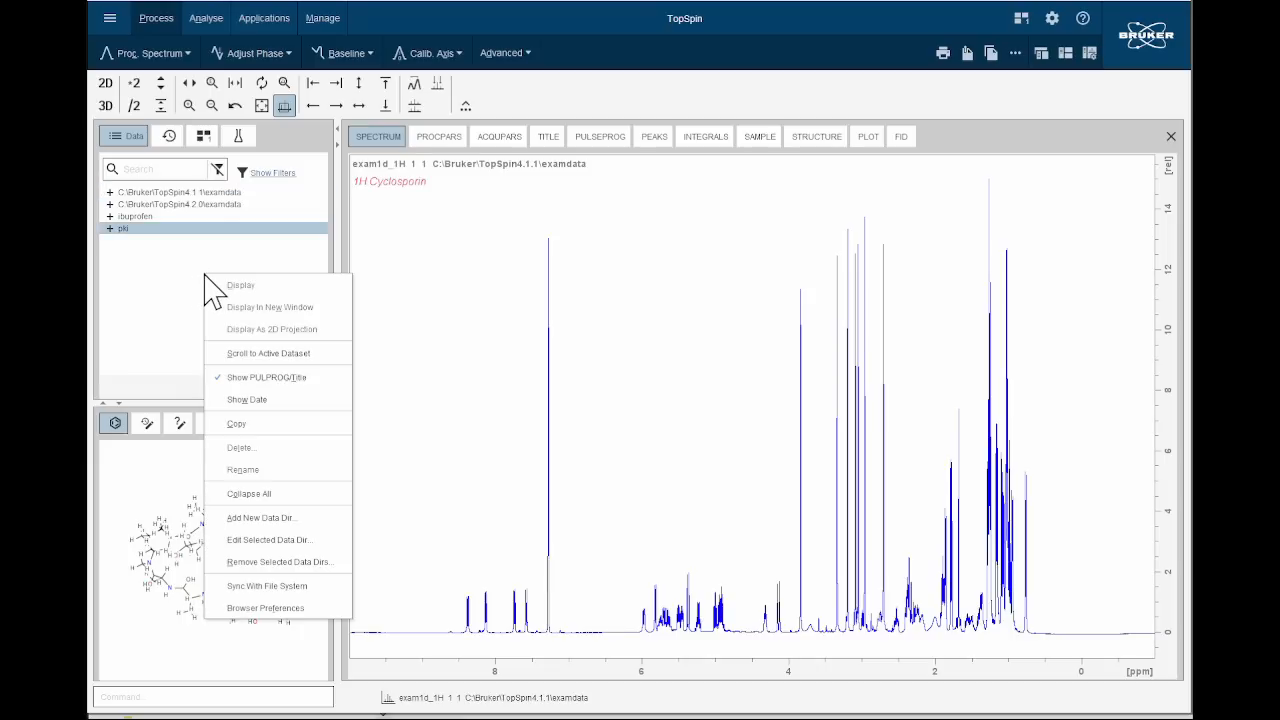
{"action": "left_click", "coordinate": [250, 518]}
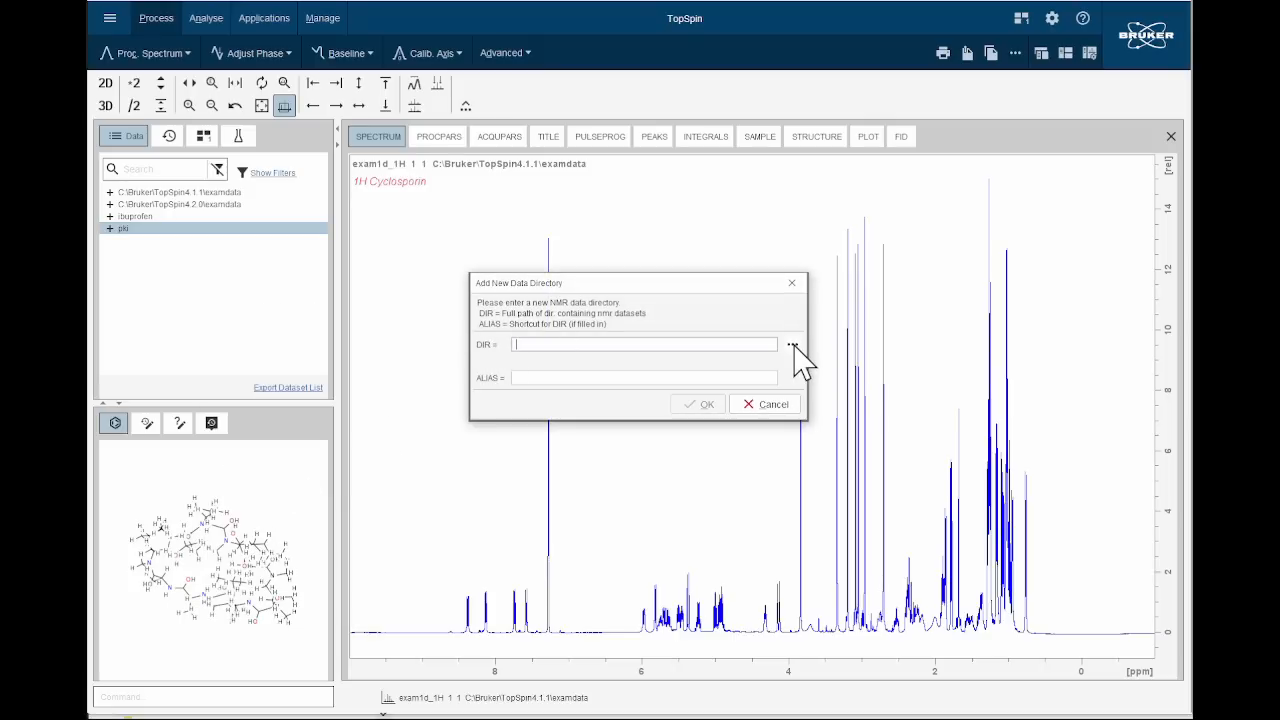
{"action": "left_click", "coordinate": [792, 345]}
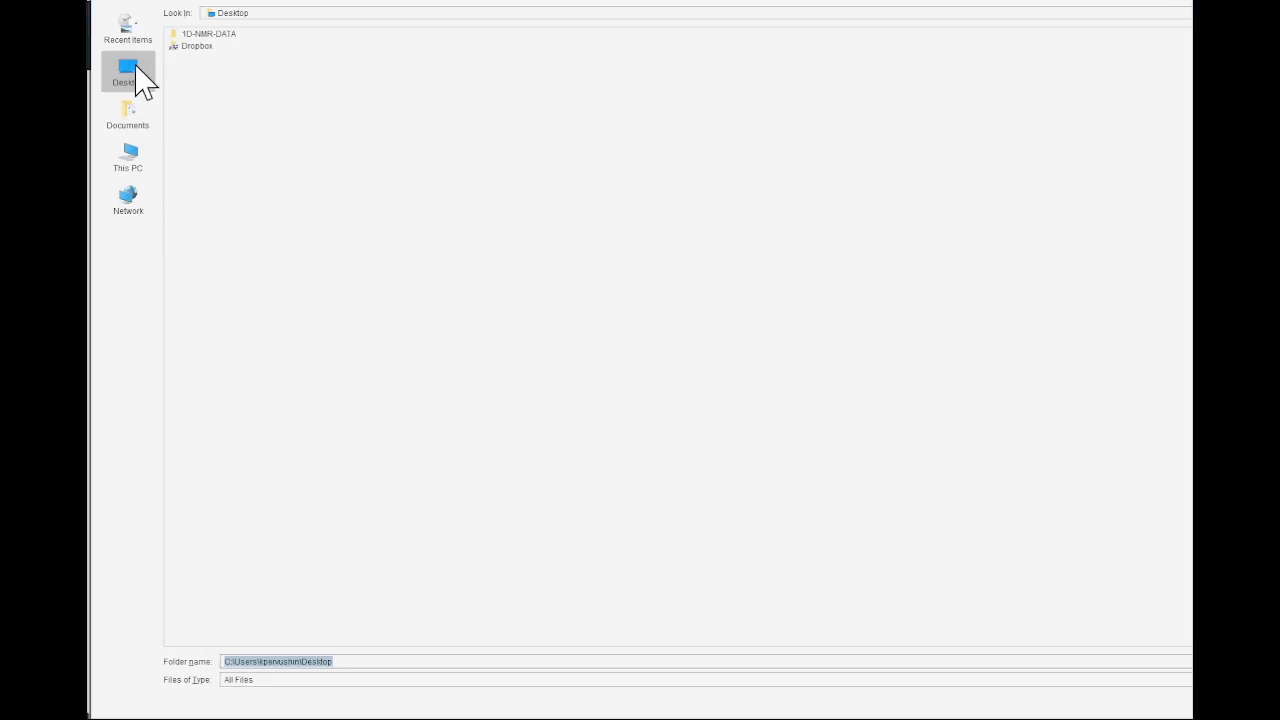
{"action": "left_click", "coordinate": [222, 38]}
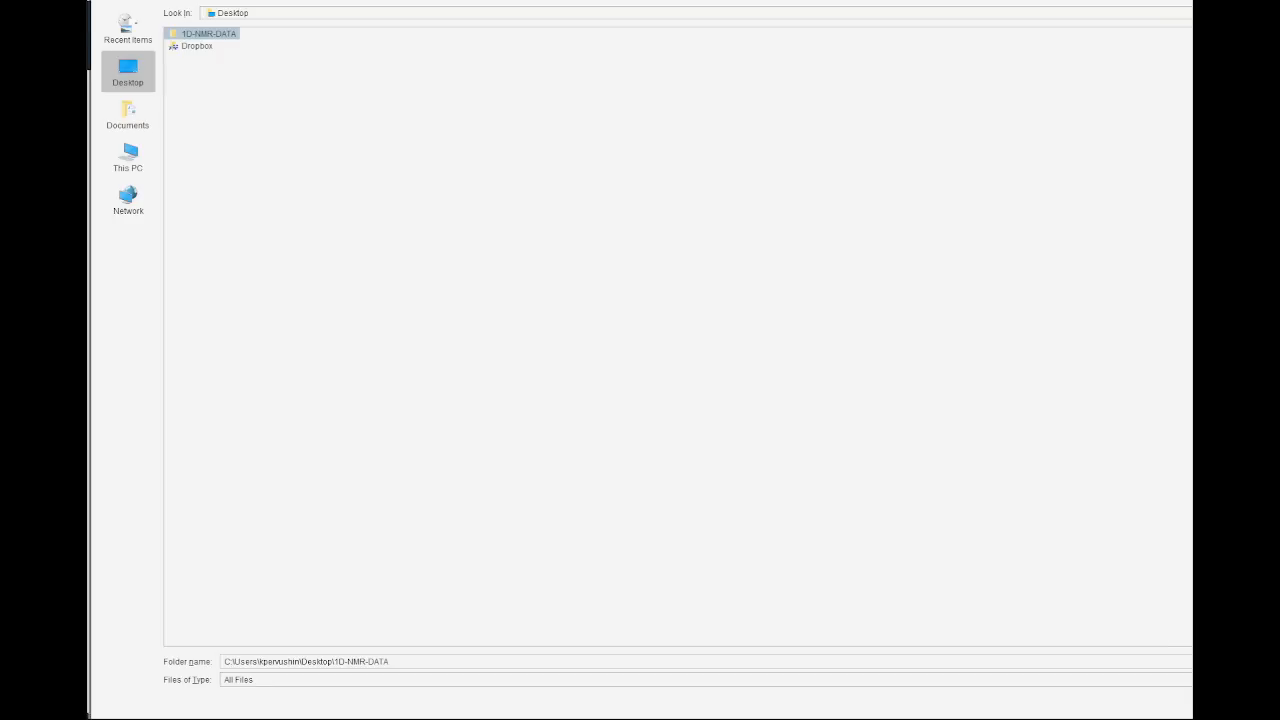
{"action": "key", "text": "Return"}
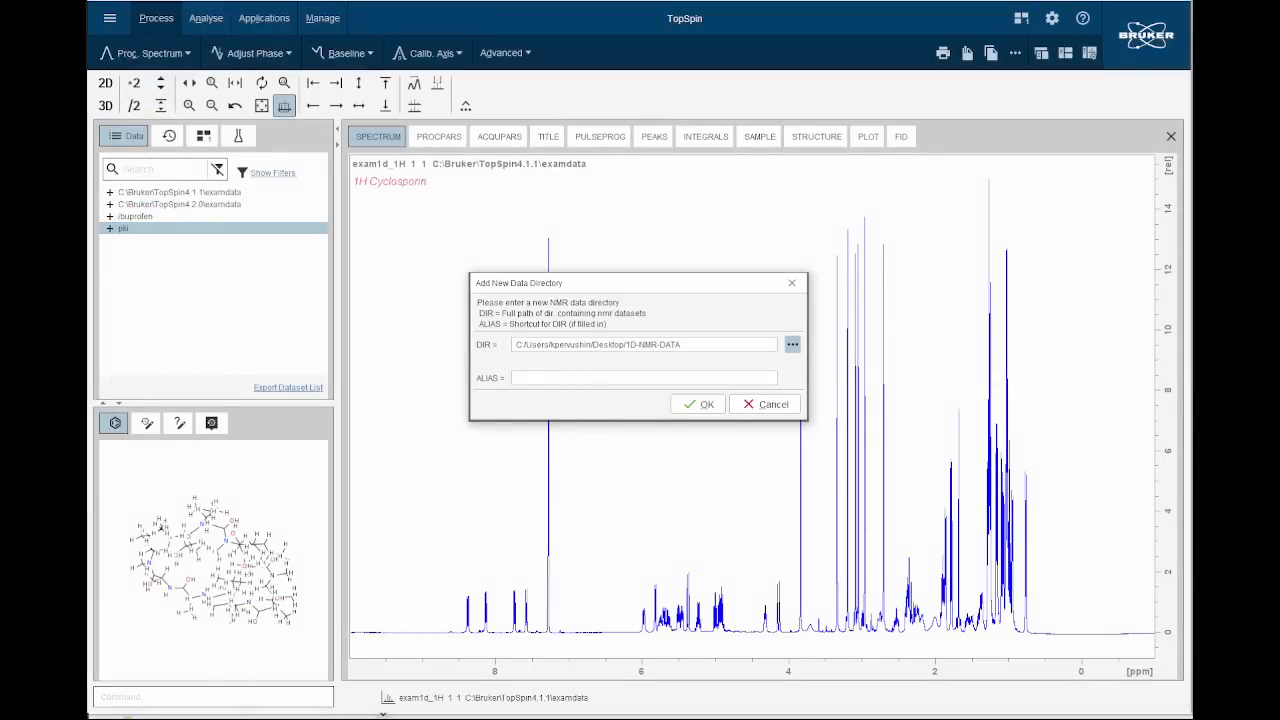
{"action": "left_click", "coordinate": [644, 378]}
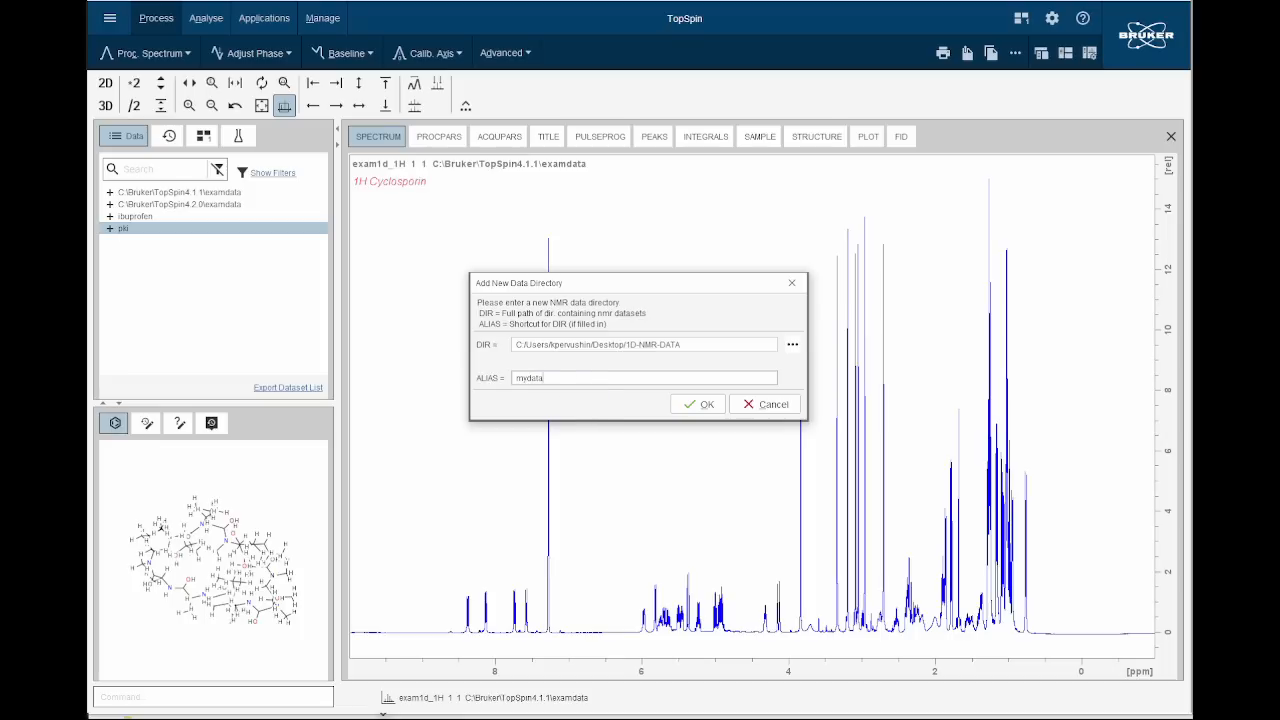
{"action": "left_click", "coordinate": [688, 405]}
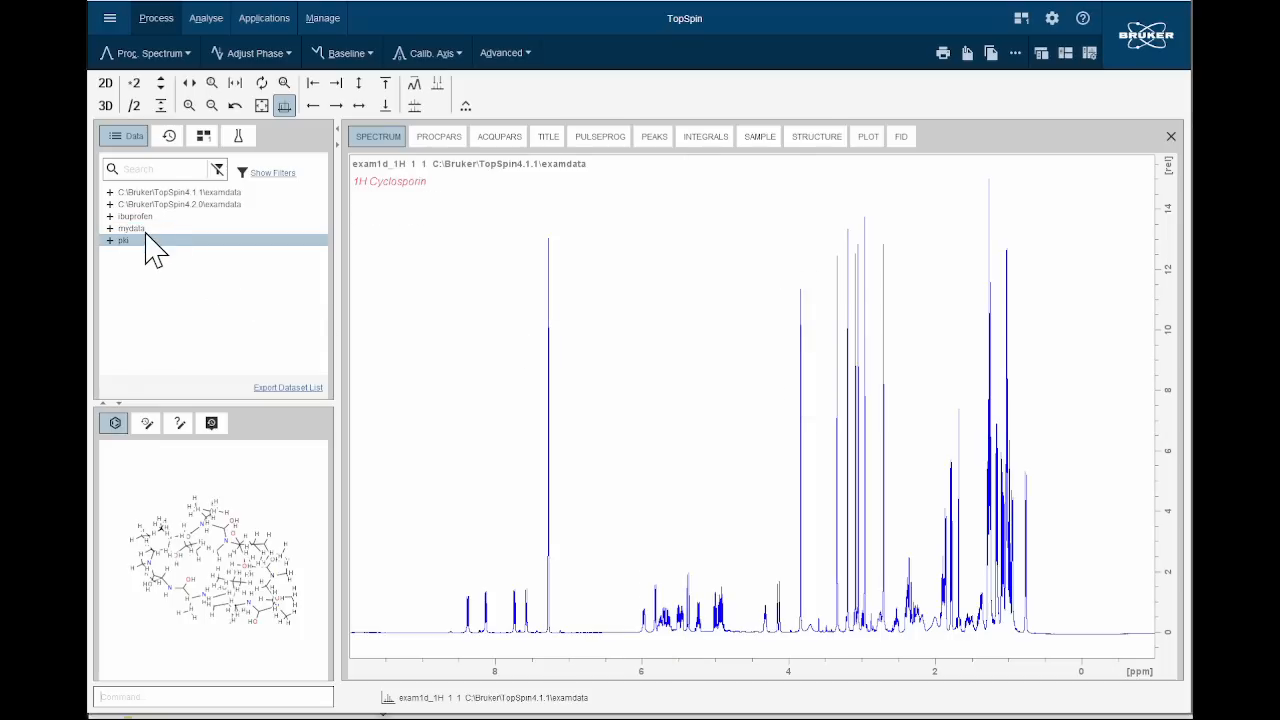
Expand mydata and its Ibuprofen dataset, and display the spectra of experiments 1 and 101.
{"action": "left_click", "coordinate": [109, 229]}
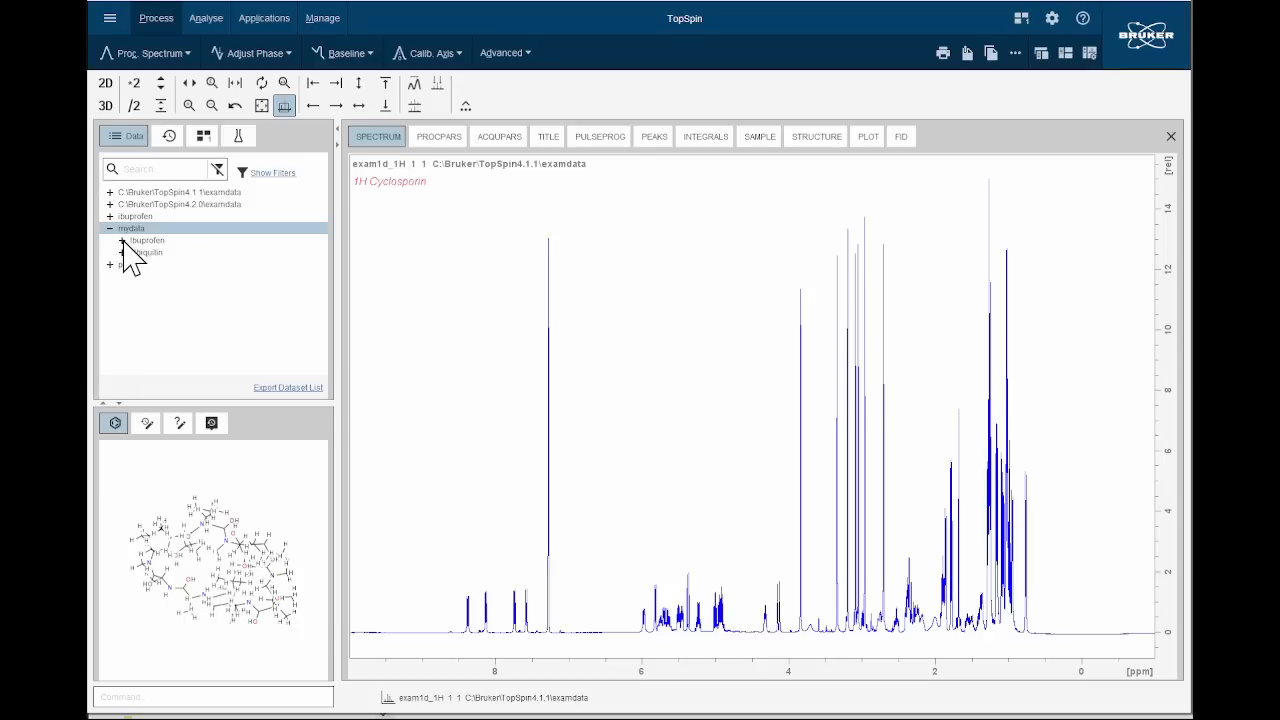
{"action": "left_click", "coordinate": [122, 241]}
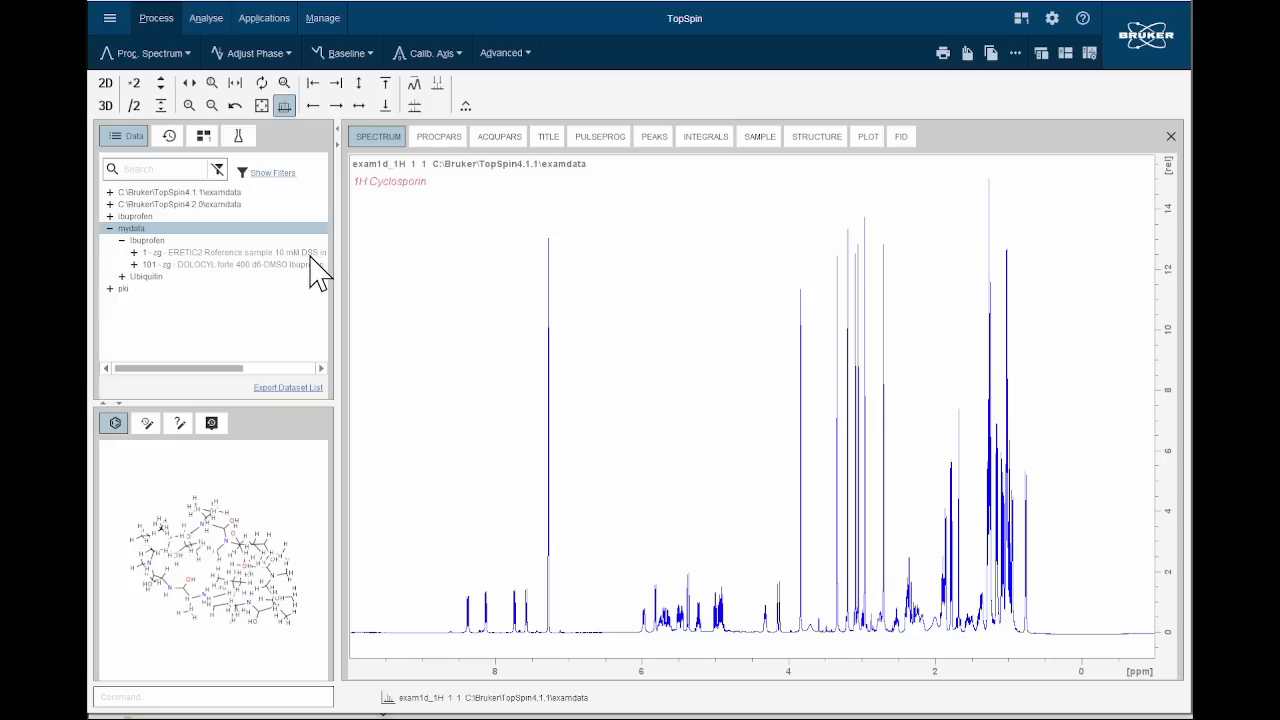
{"action": "left_click", "coordinate": [238, 253]}
{"action": "left_click_drag", "start_coordinate": [228, 253], "coordinate": [466, 274]}
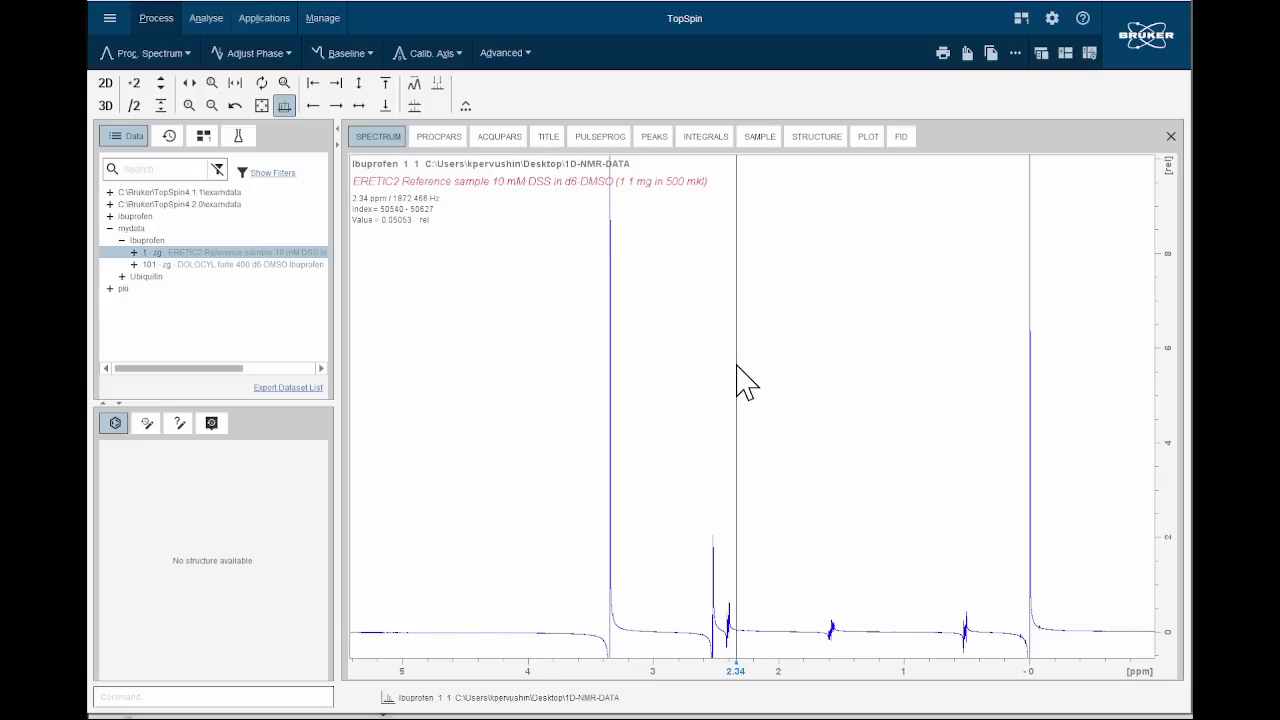
{"action": "left_click", "coordinate": [270, 264]}
{"action": "left_click_drag", "start_coordinate": [254, 270], "coordinate": [514, 337]}
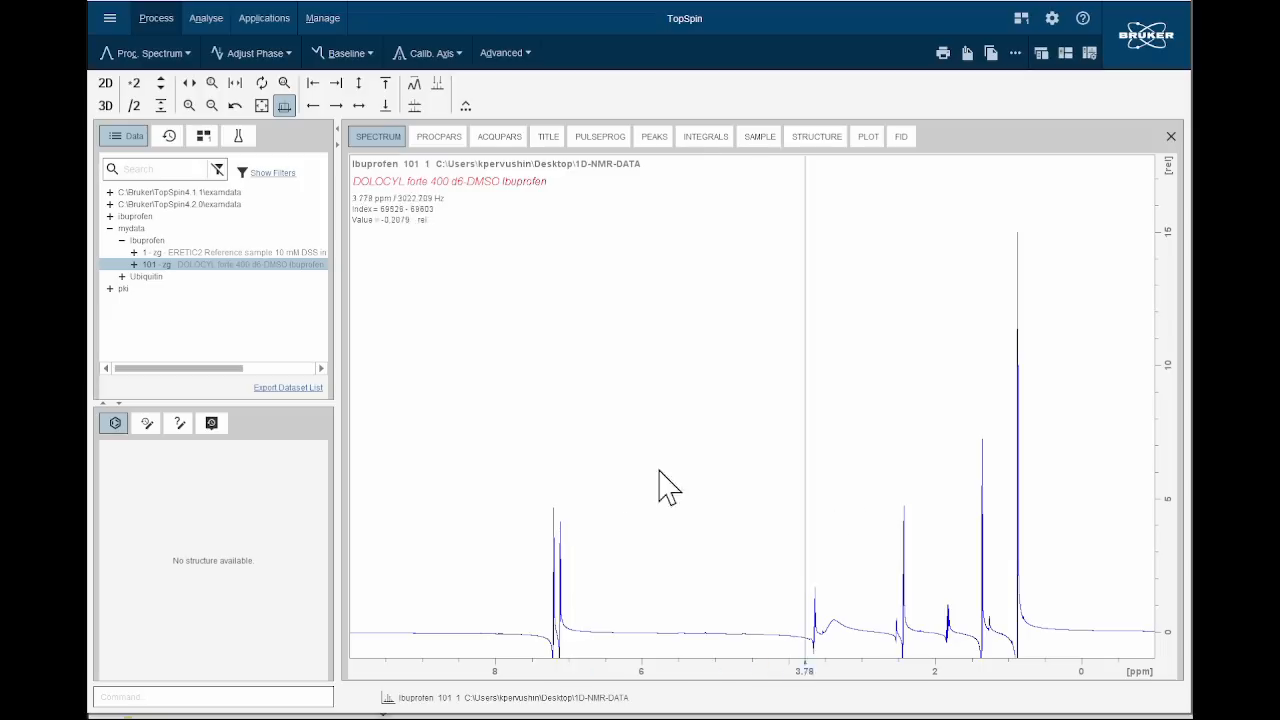
Display Ibuprofen experiment 1, the ERETIC2 reference sample, again and open its structure view.
{"action": "left_click_drag", "start_coordinate": [228, 252], "coordinate": [478, 274]}
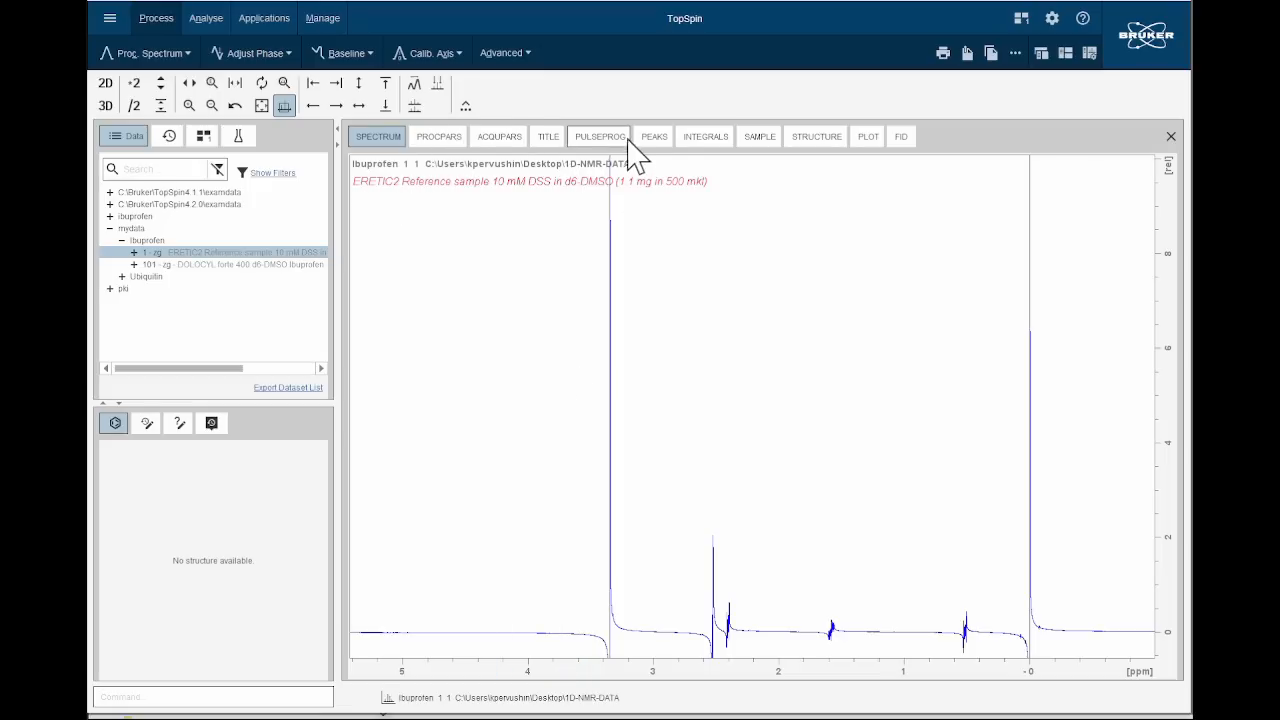
{"action": "left_click", "coordinate": [826, 140]}
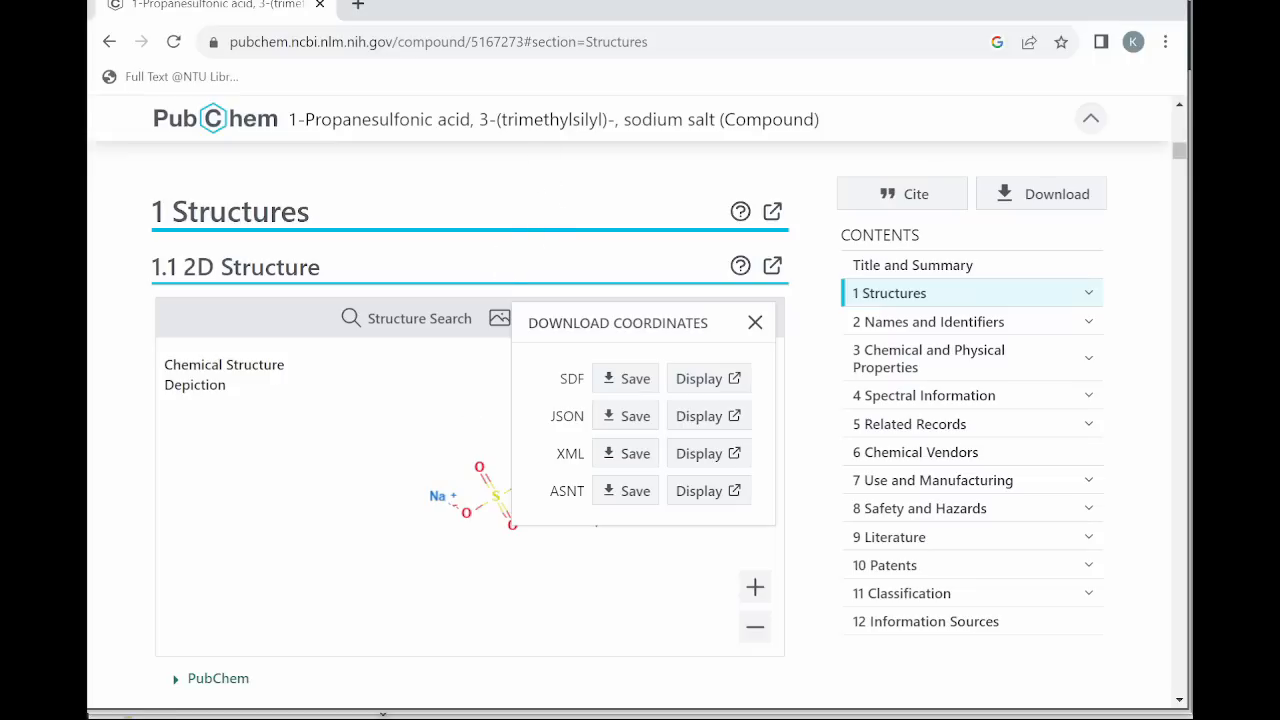
Switch to Chrome, search the web for "dss nmr" and open the Wikipedia article DSS (NMR standard).
{"action": "left_click", "coordinate": [400, 42]}
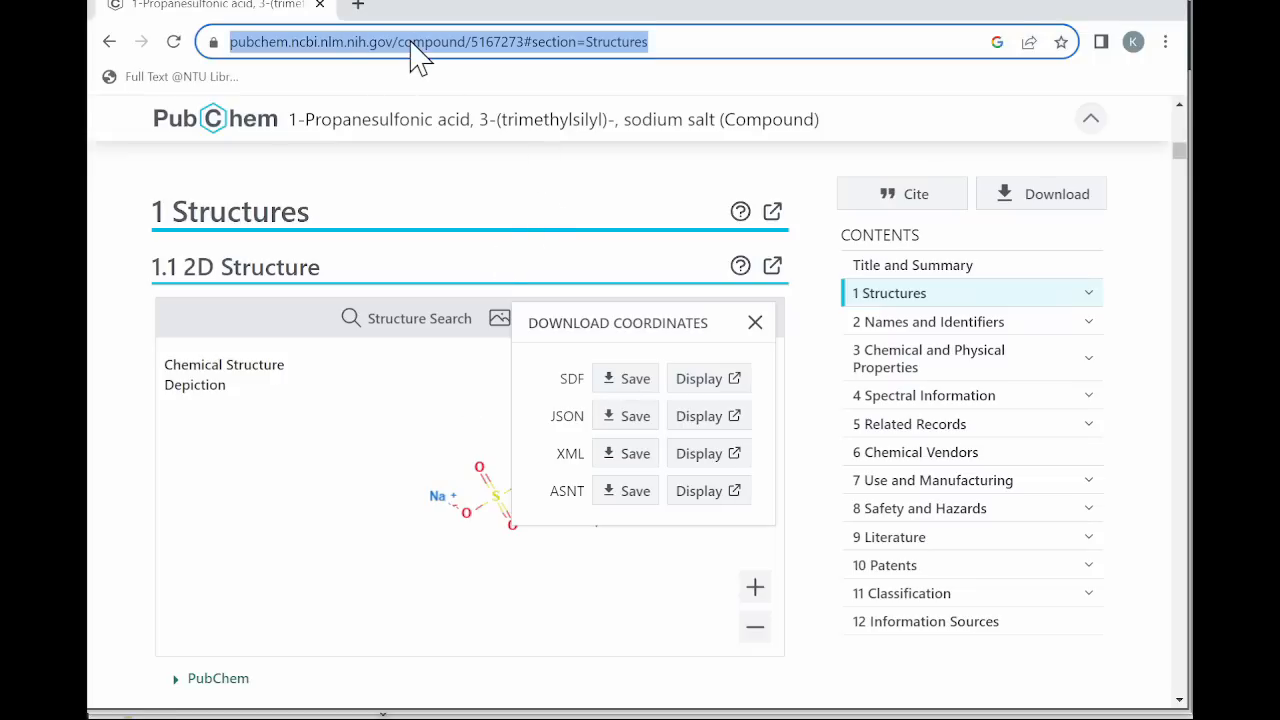
{"action": "type", "text": "dss"}
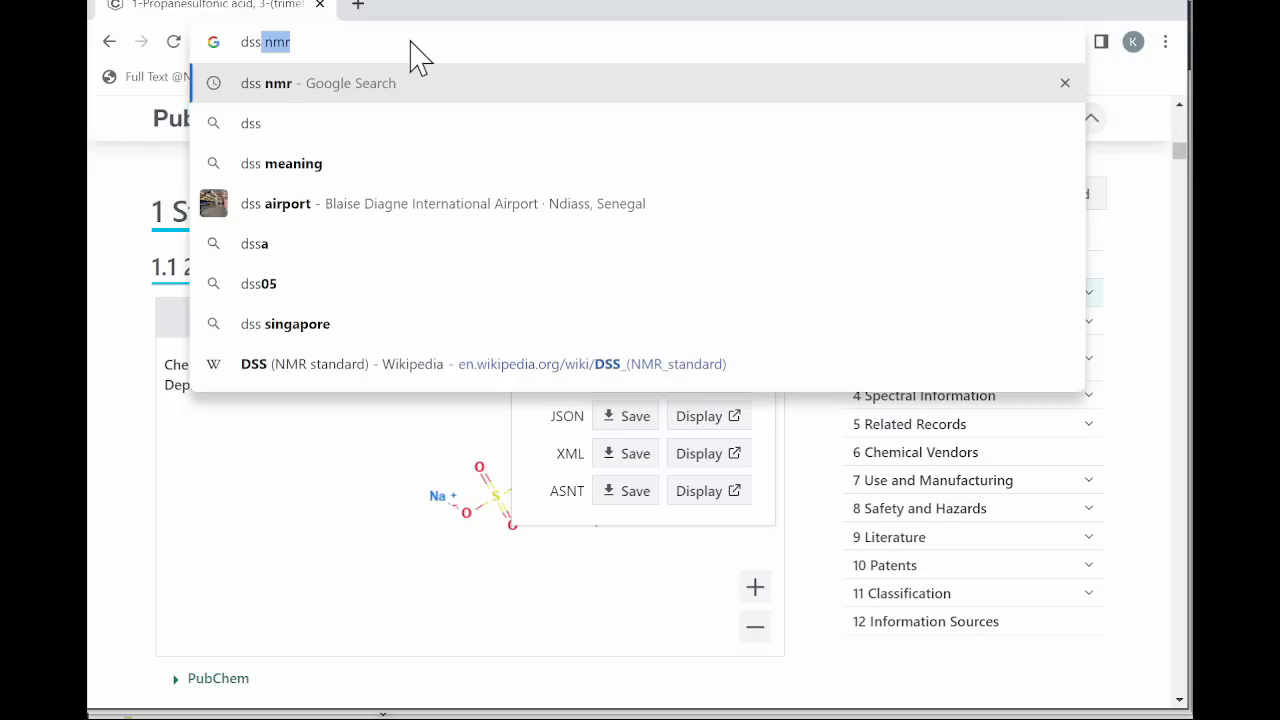
{"action": "key", "text": "Return"}
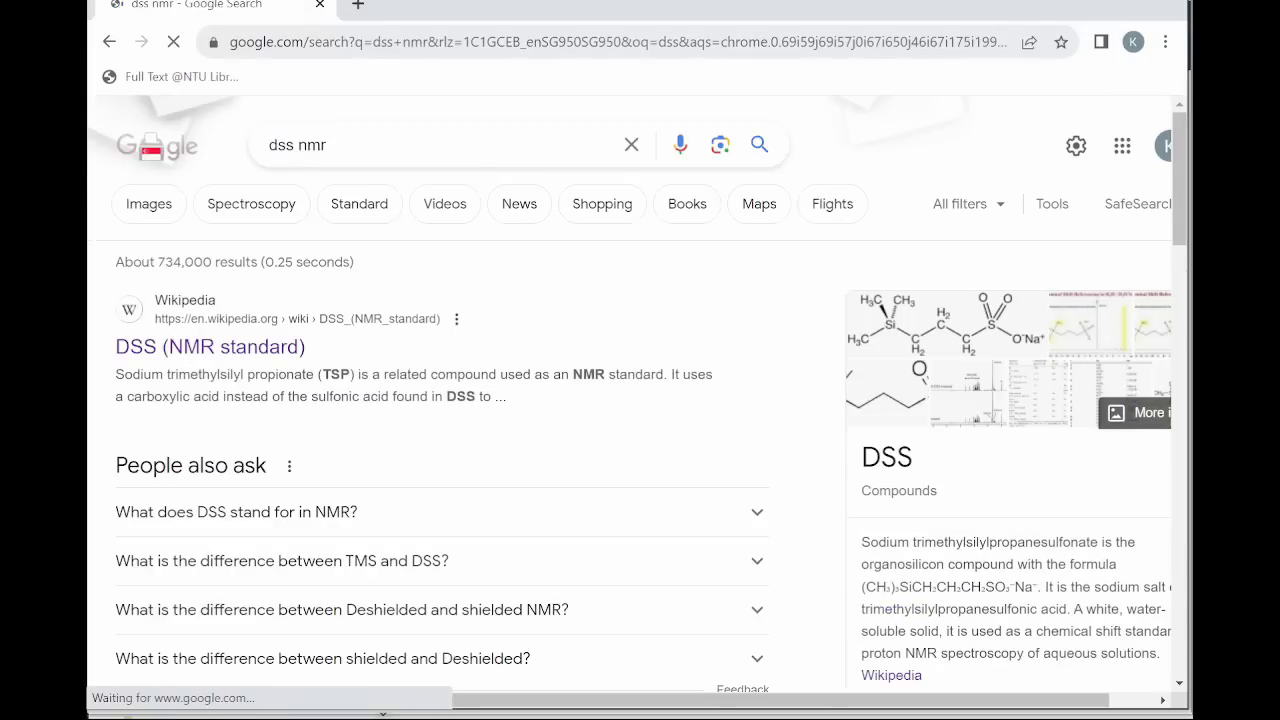
{"action": "left_click", "coordinate": [229, 347]}
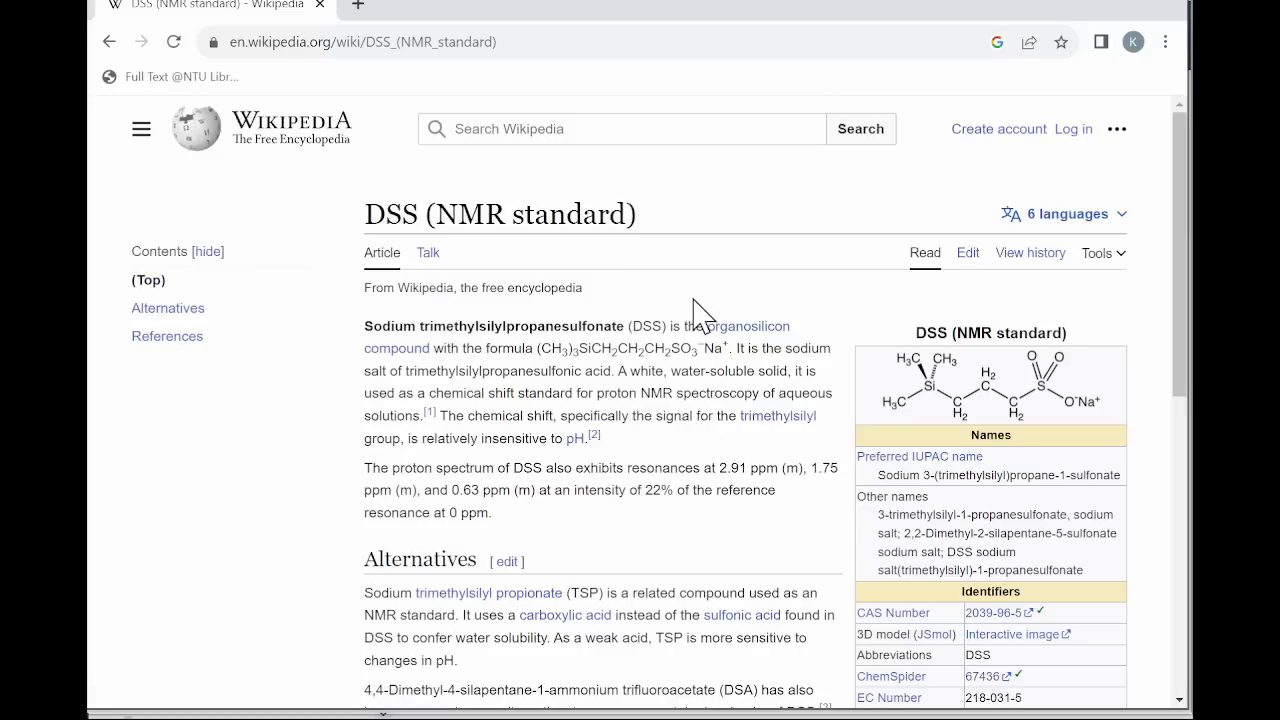
Open the PubChem record linked under the identifiers in the DSS article.
{"action": "scroll", "coordinate": [986, 420], "scroll_direction": "down", "scroll_amount": 2}
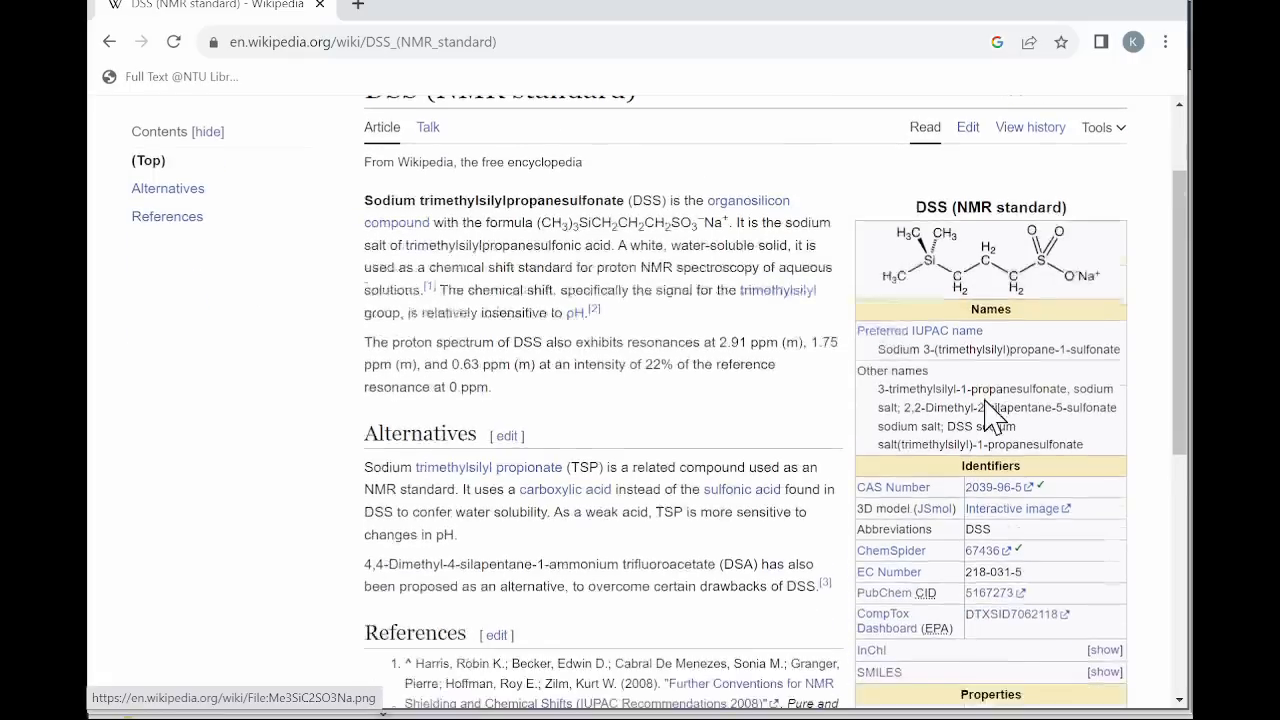
{"action": "mouse_move", "coordinate": [898, 530]}
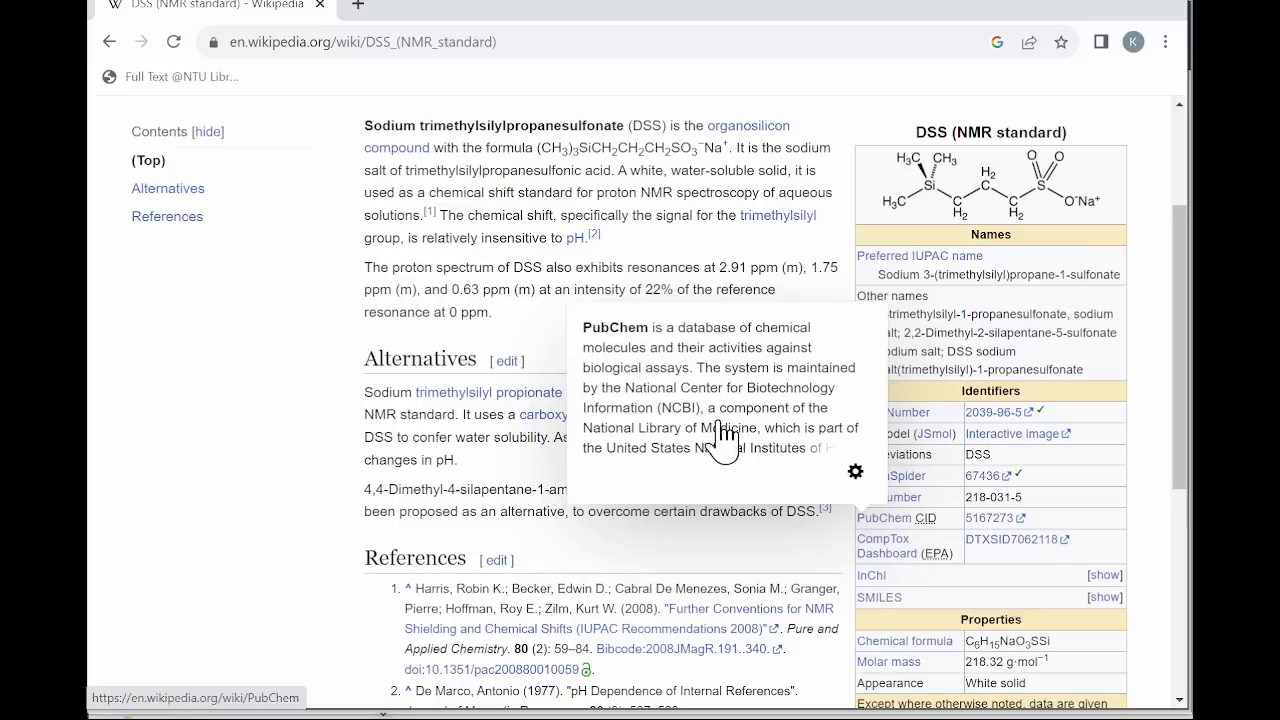
{"action": "left_click", "coordinate": [987, 521]}
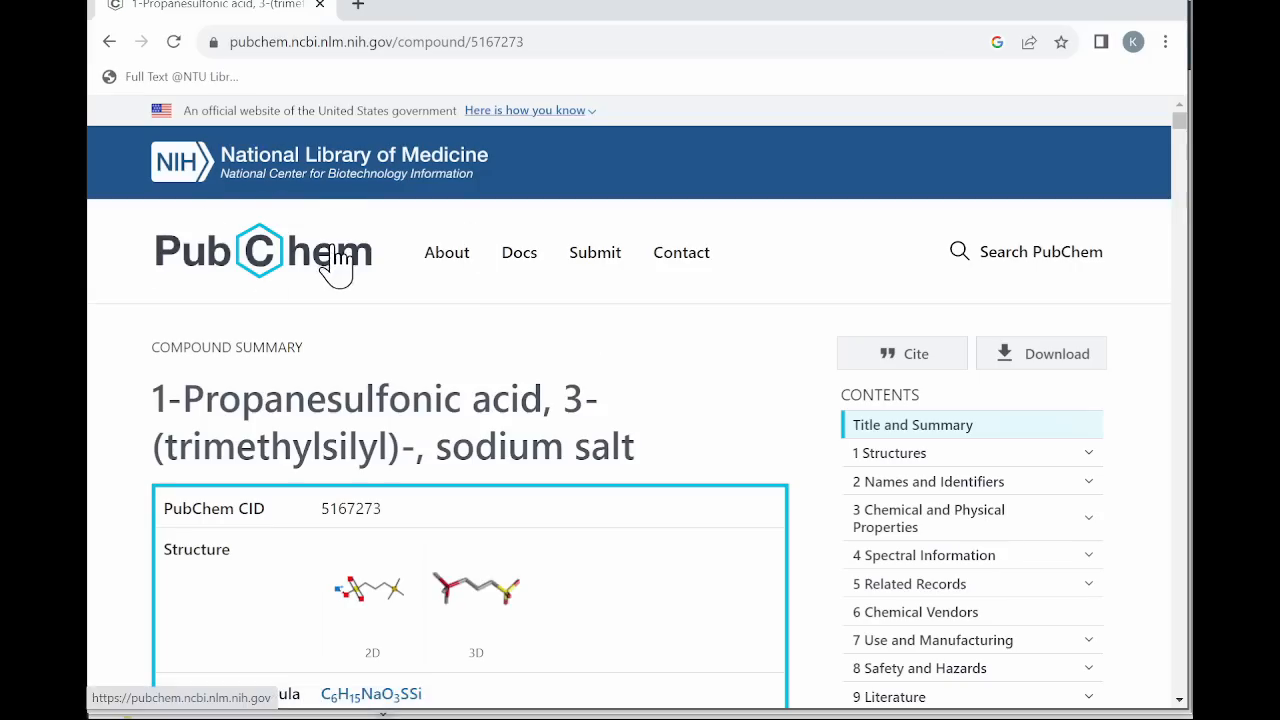
Find the 2D structure of the DSS sodium salt in the PubChem record and open its coordinate download.
{"action": "scroll", "coordinate": [434, 349], "scroll_direction": "down", "scroll_amount": 2}
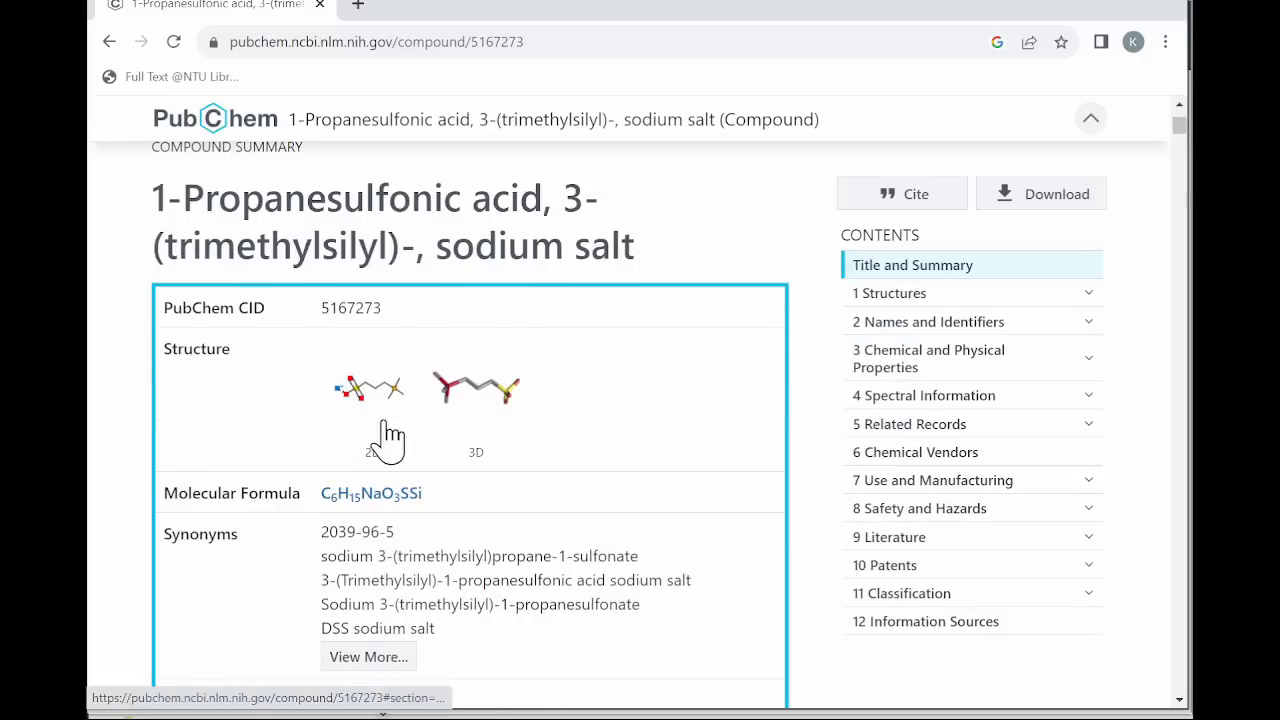
{"action": "scroll", "coordinate": [543, 429], "scroll_direction": "down", "scroll_amount": 9}
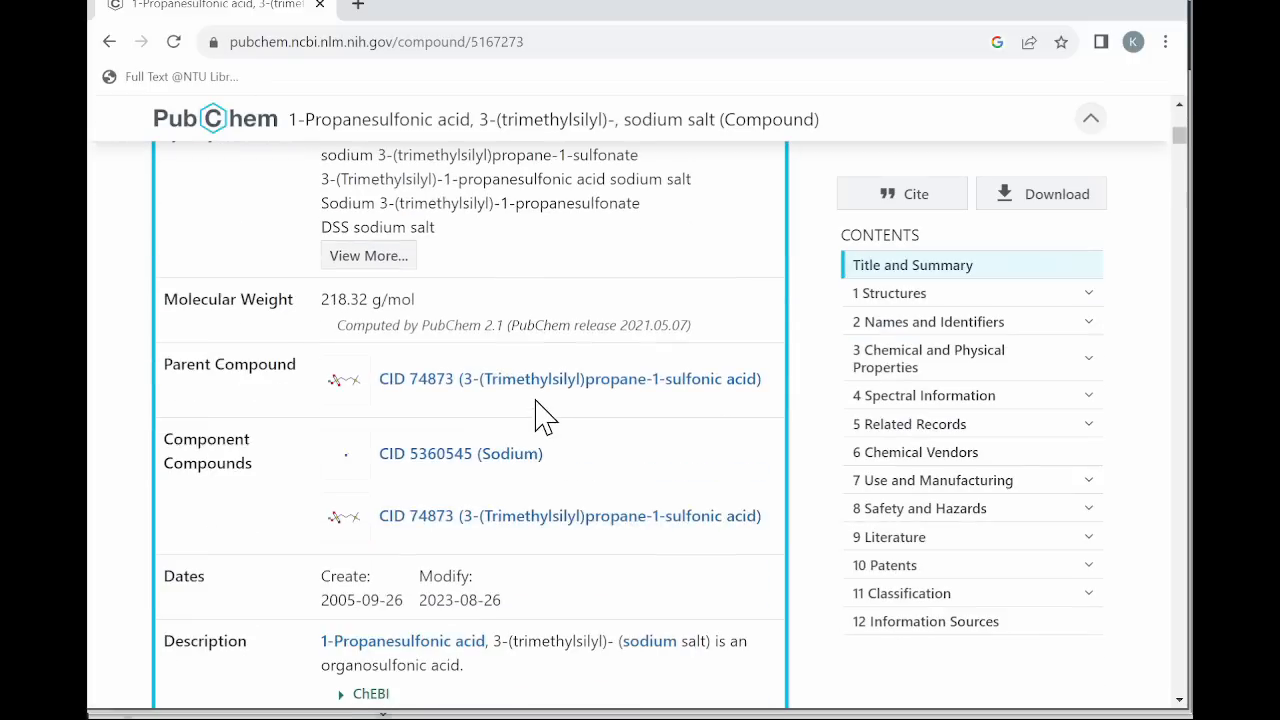
{"action": "scroll", "coordinate": [549, 403], "scroll_direction": "down", "scroll_amount": 2}
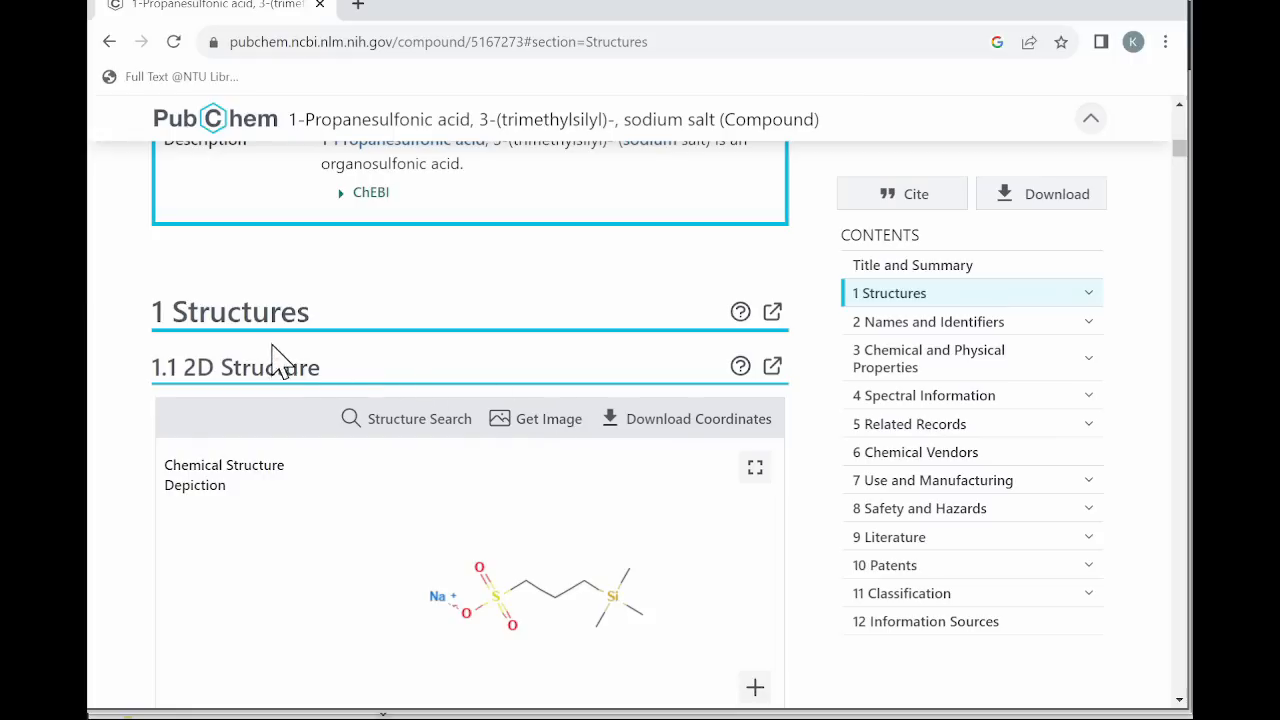
{"action": "left_click", "coordinate": [670, 432]}
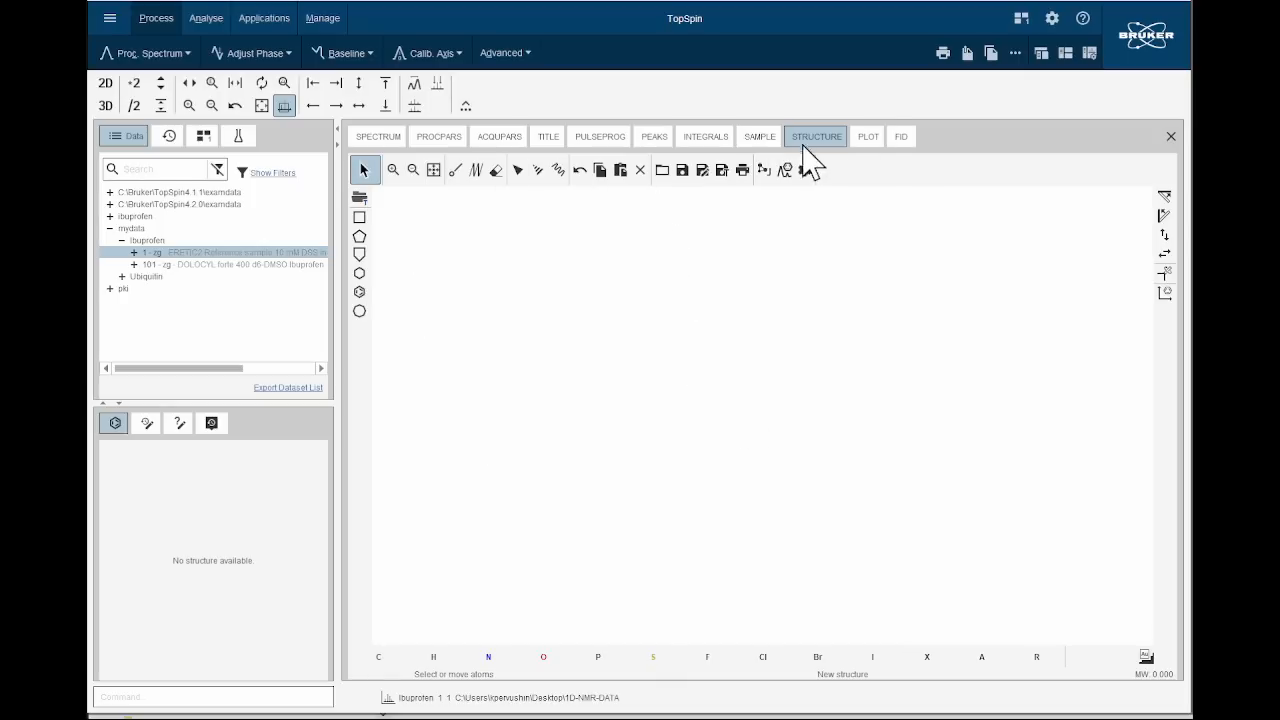
Switch to TopSpin, load DSS.sdf from 1D-NMR-DATA into the structure view and shift the drawing slightly.
{"action": "left_click", "coordinate": [662, 172]}
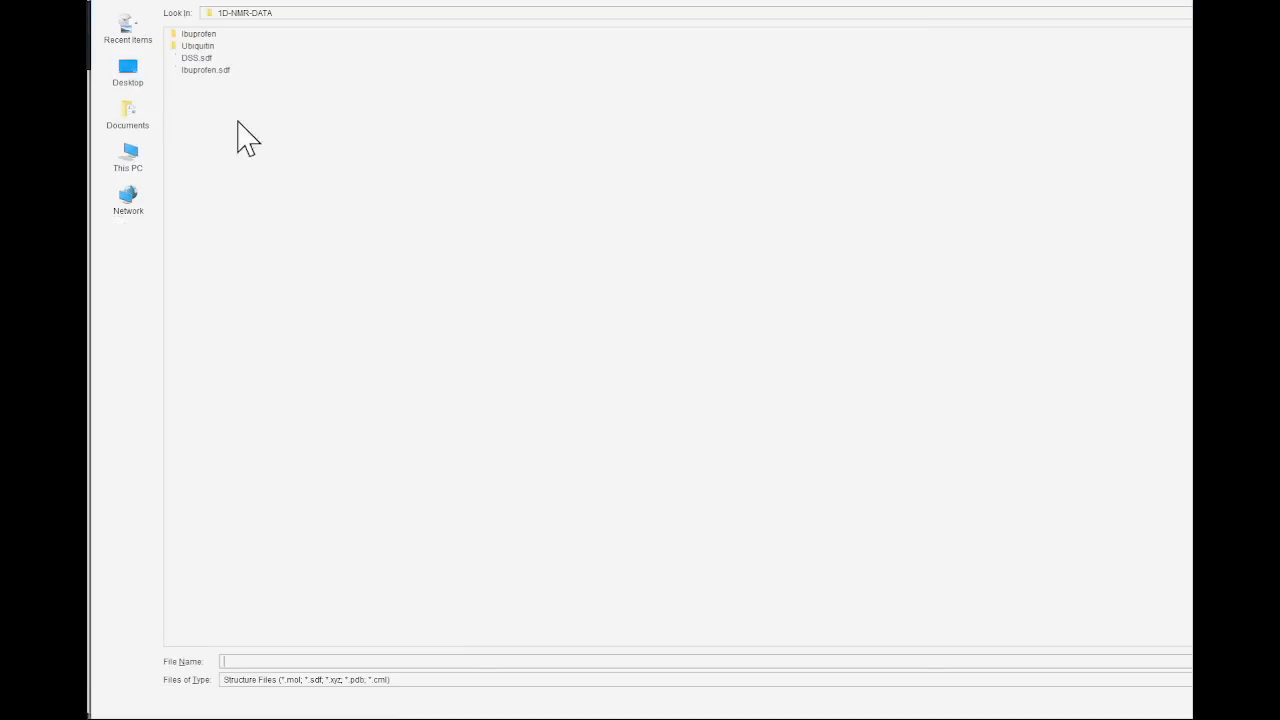
{"action": "left_click", "coordinate": [203, 60]}
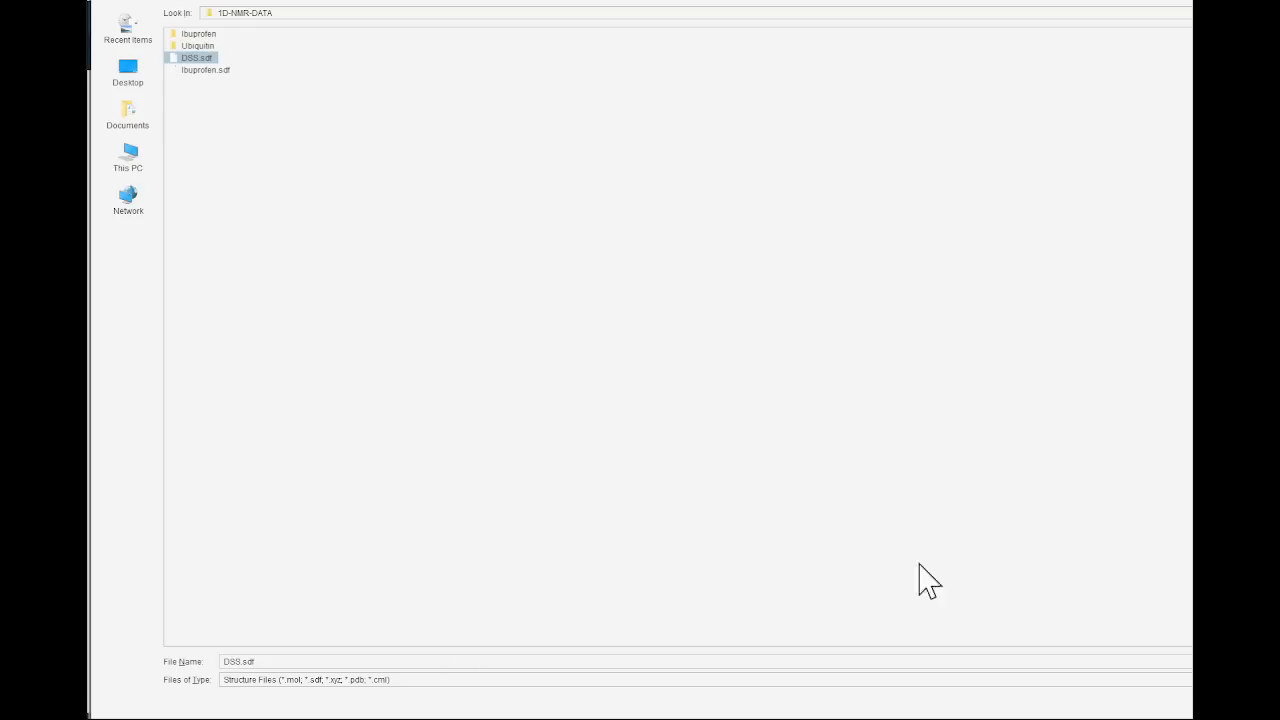
{"action": "key", "text": "Return"}
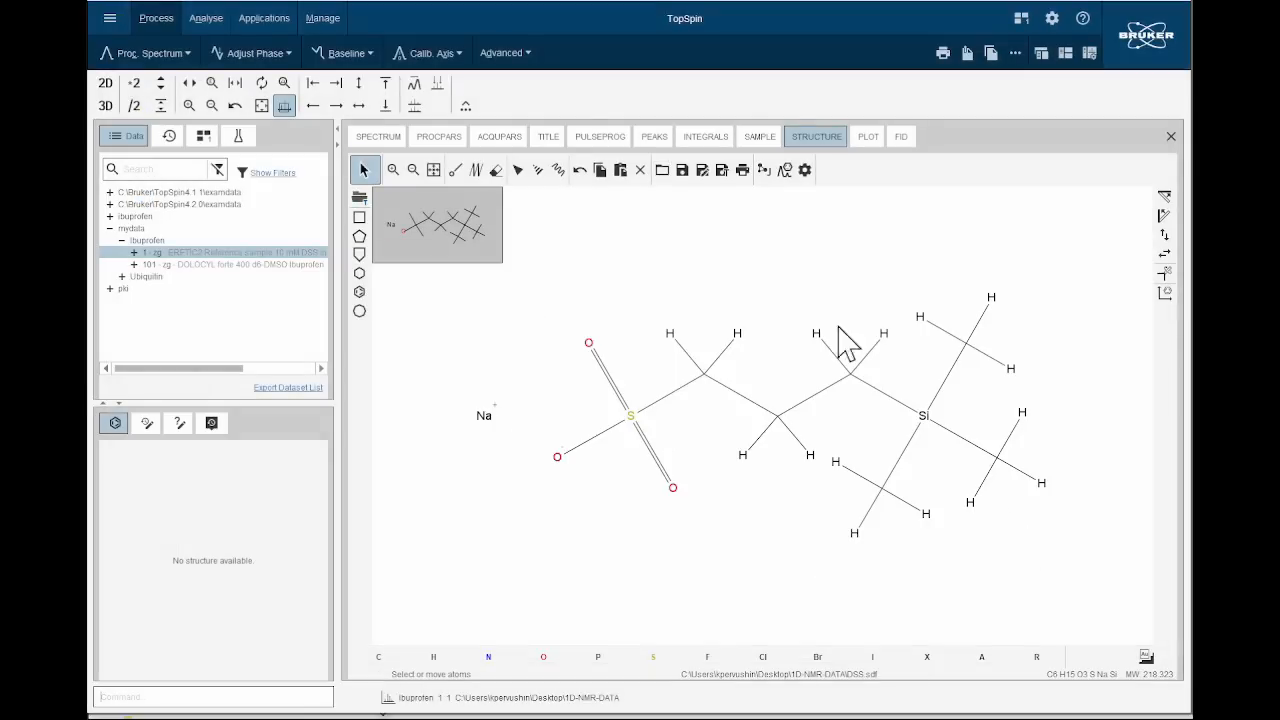
{"action": "left_click_drag", "start_coordinate": [427, 220], "coordinate": [435, 226]}
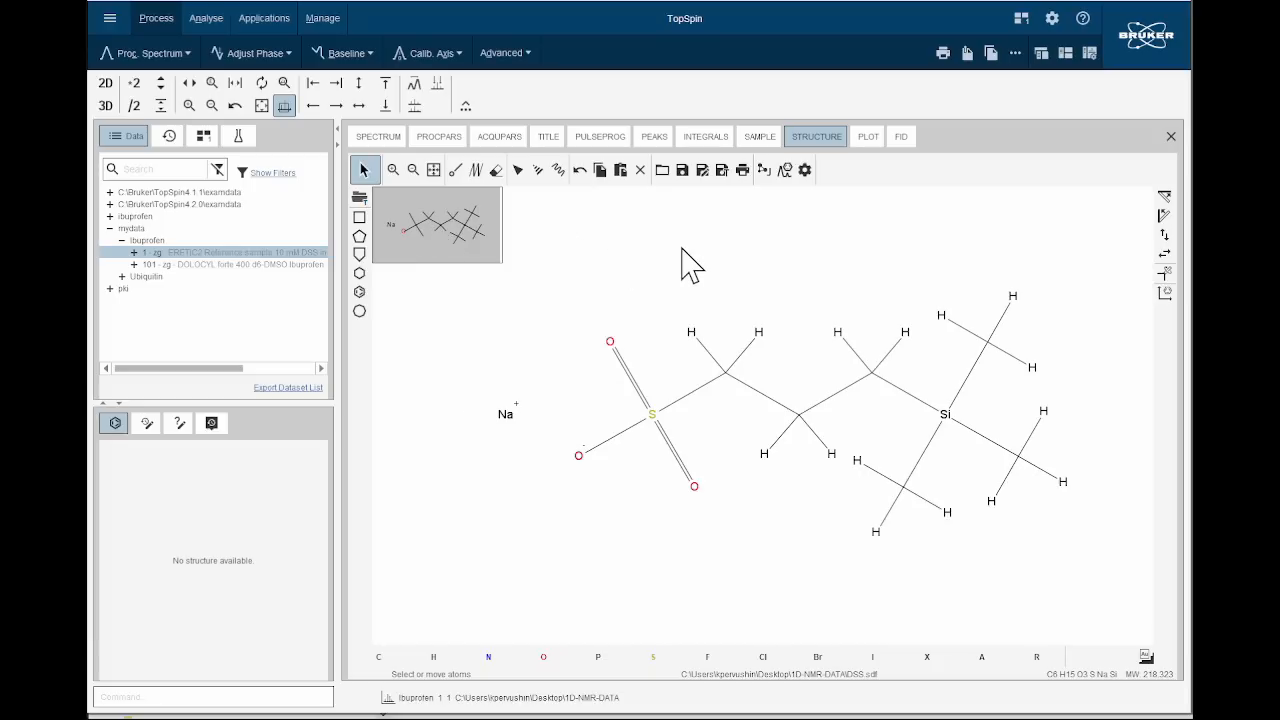
Save the DSS structure as structure.mol in the current EXPNO of the dataset.
{"action": "left_click", "coordinate": [681, 171]}
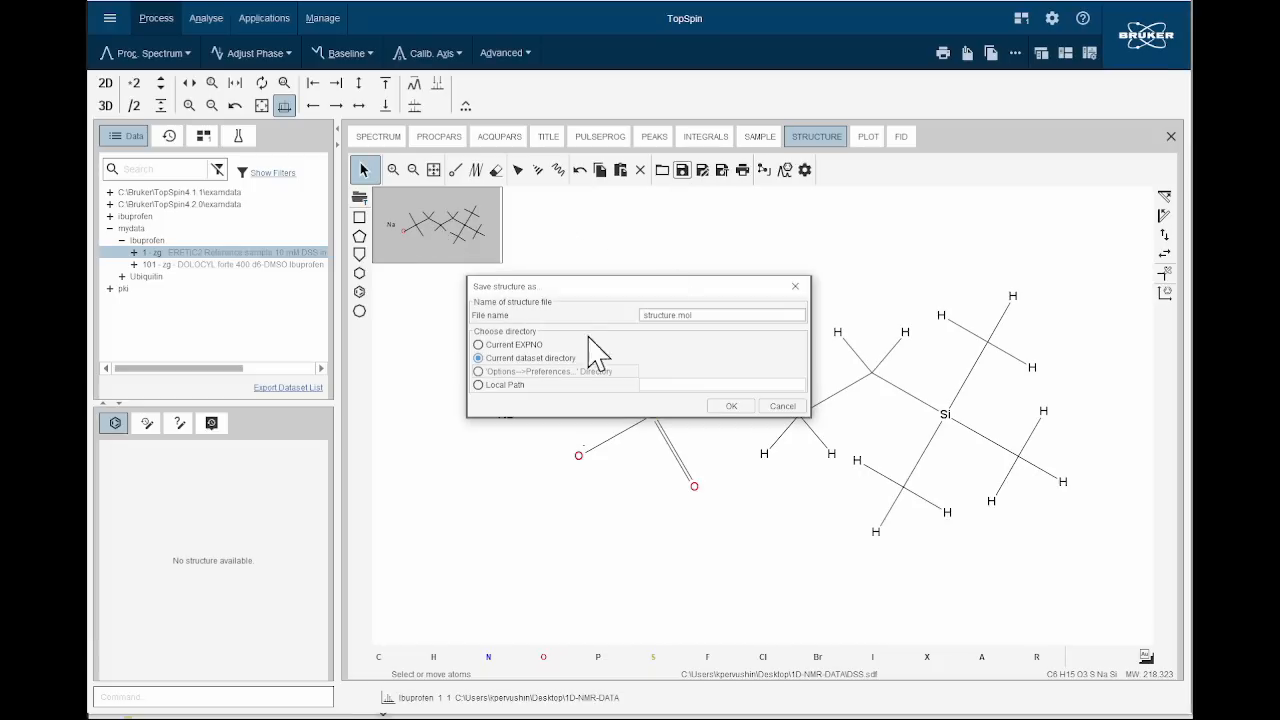
{"action": "left_click", "coordinate": [480, 356]}
{"action": "left_click", "coordinate": [480, 345]}
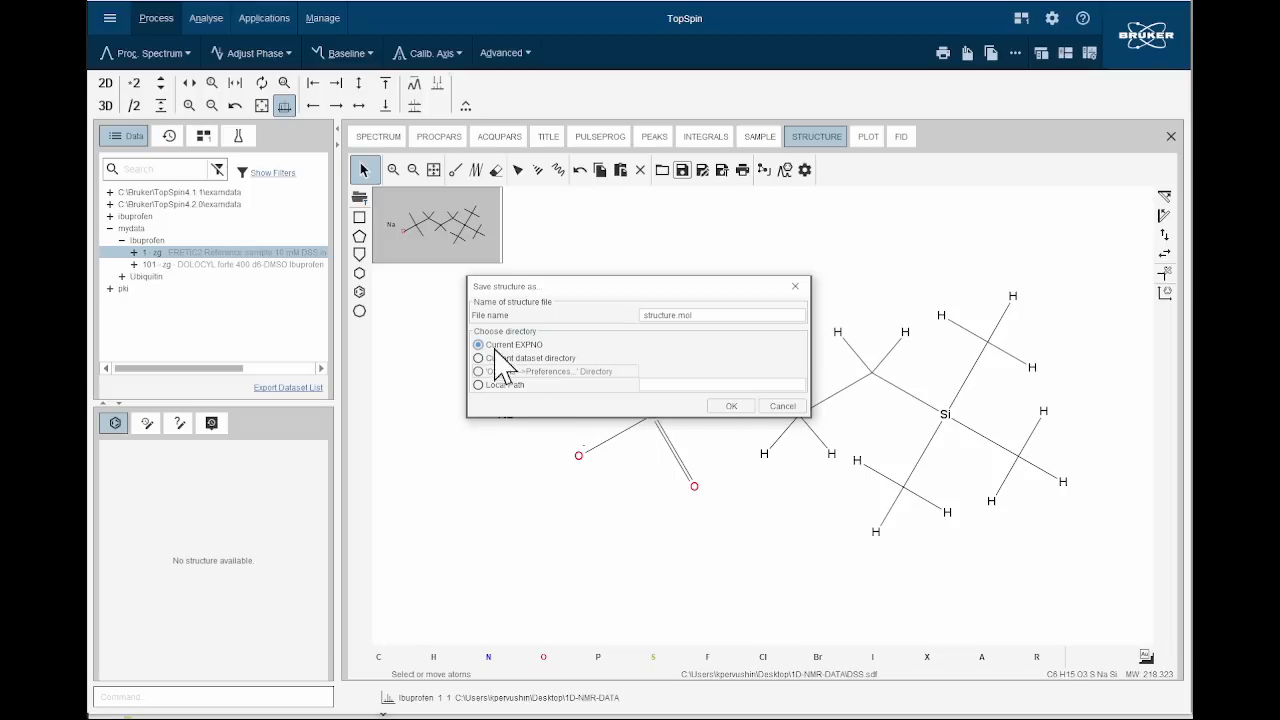
{"action": "left_click", "coordinate": [736, 406]}
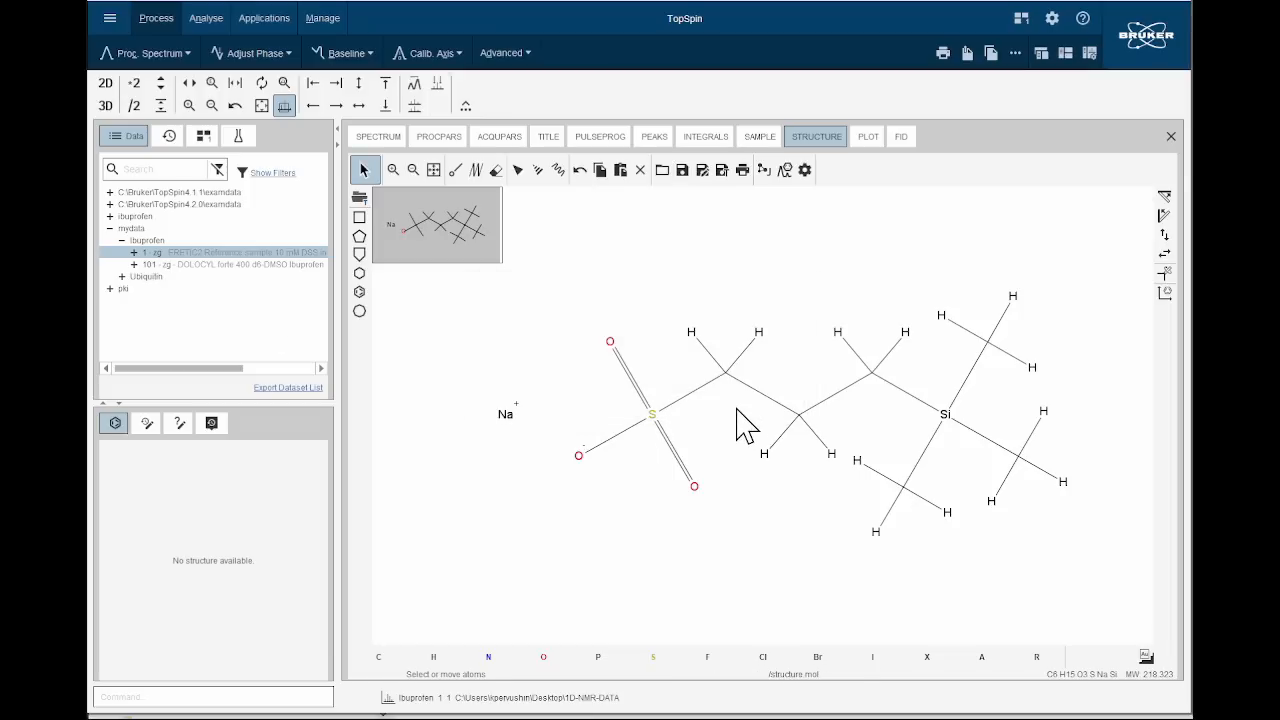
Display the spectrum of Ibuprofen experiment 101, followed by that of experiment 1 again.
{"action": "left_click", "coordinate": [257, 265]}
{"action": "left_click_drag", "start_coordinate": [257, 266], "coordinate": [449, 319]}
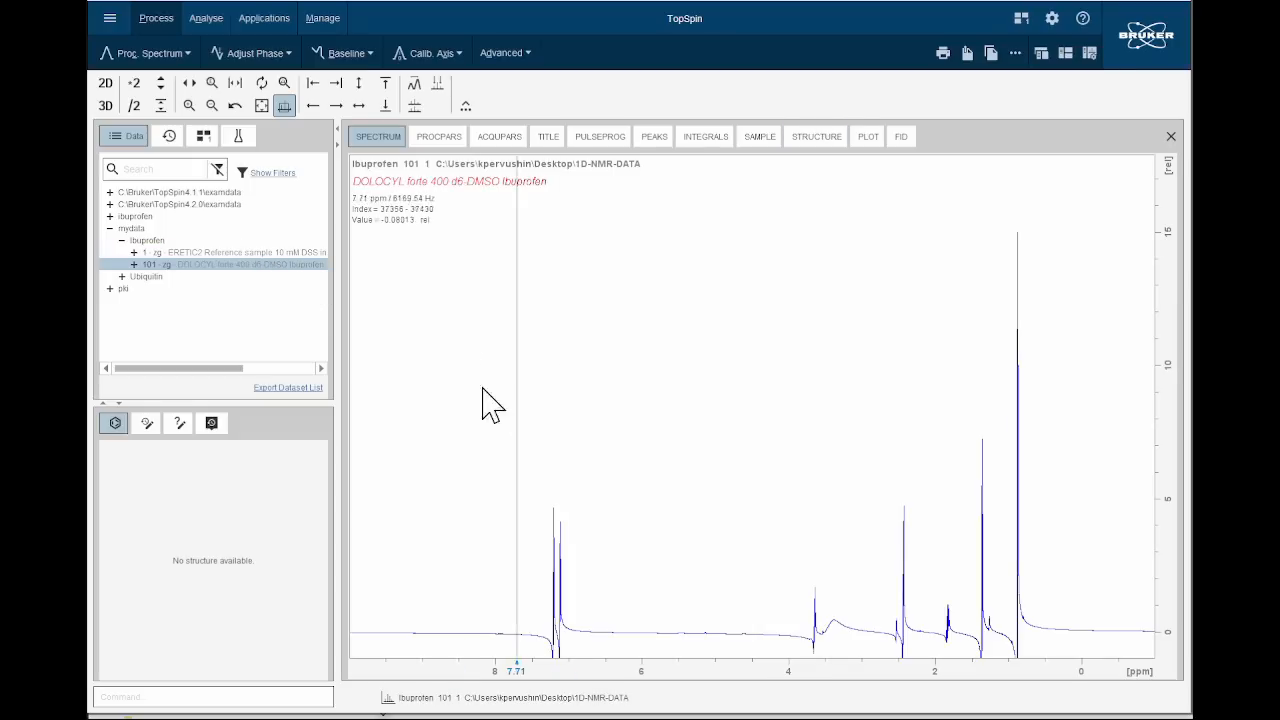
{"action": "left_click_drag", "start_coordinate": [188, 253], "coordinate": [517, 317]}
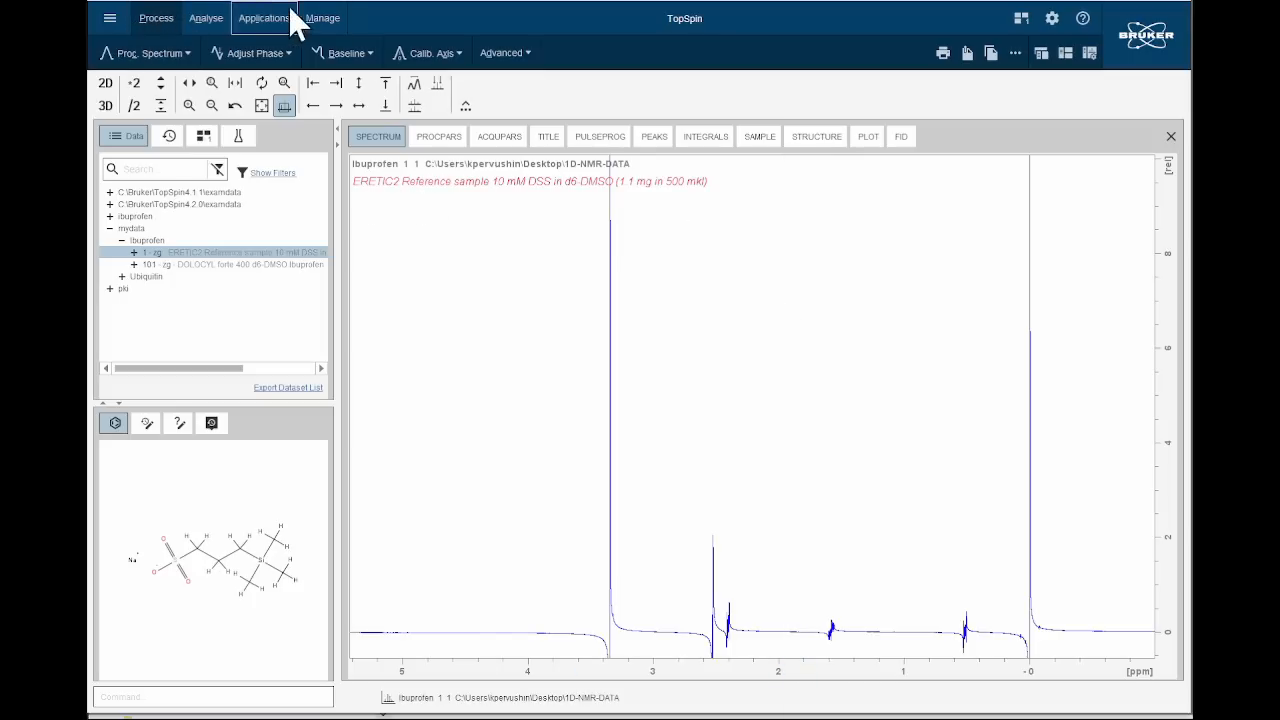
Apply window multiplication to experiment 1 with an exponential function and a line broadening of 1.2 Hz.
{"action": "left_click", "coordinate": [188, 55]}
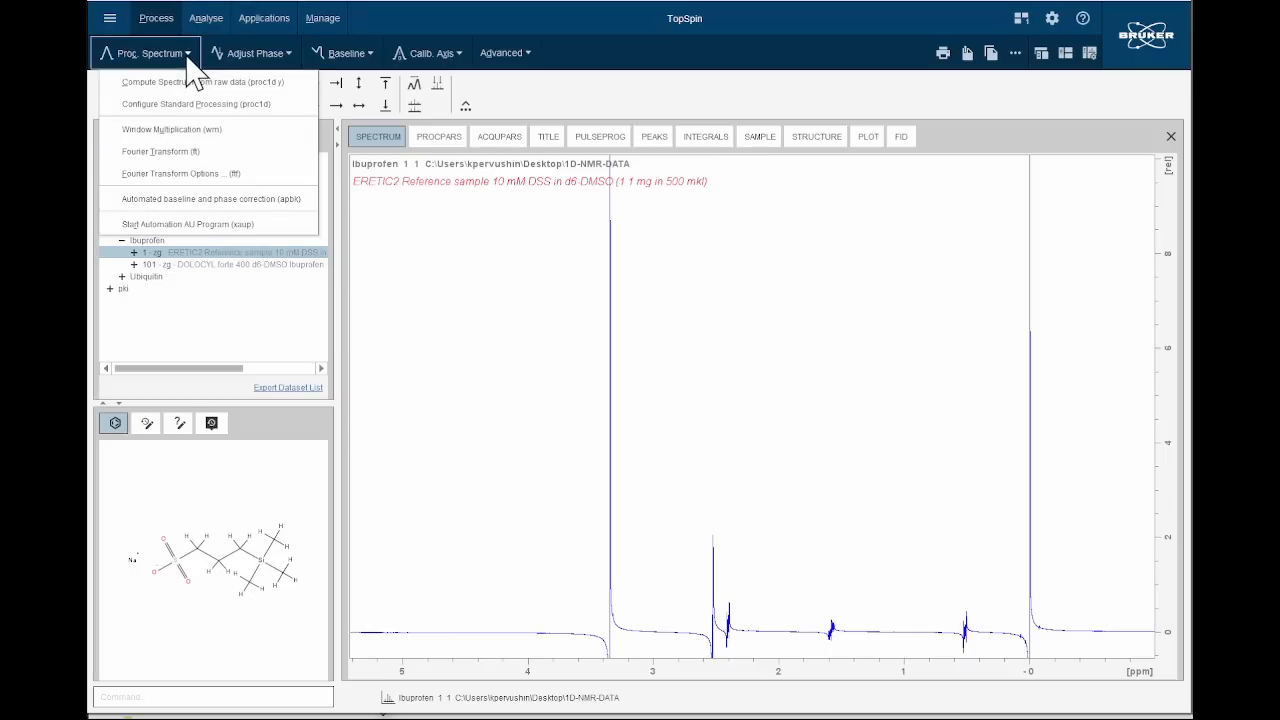
{"action": "left_click", "coordinate": [170, 130]}
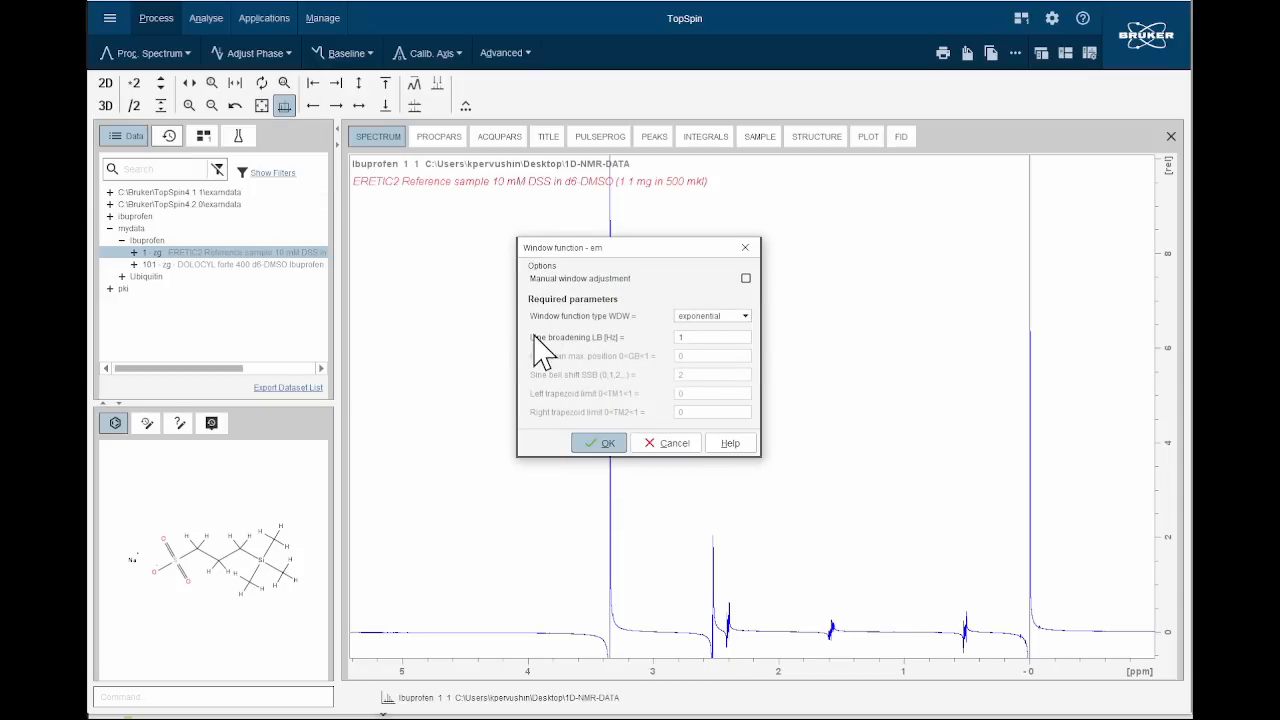
{"action": "double_click", "coordinate": [682, 337]}
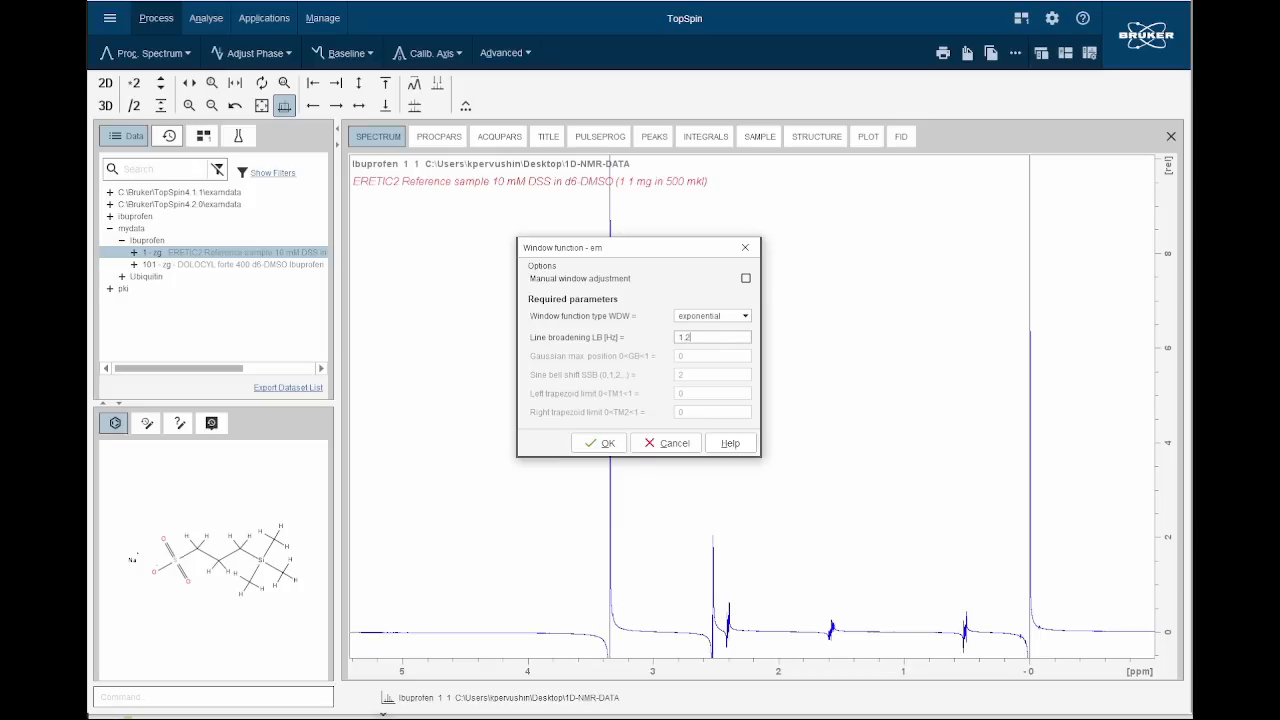
{"action": "left_click", "coordinate": [600, 445]}
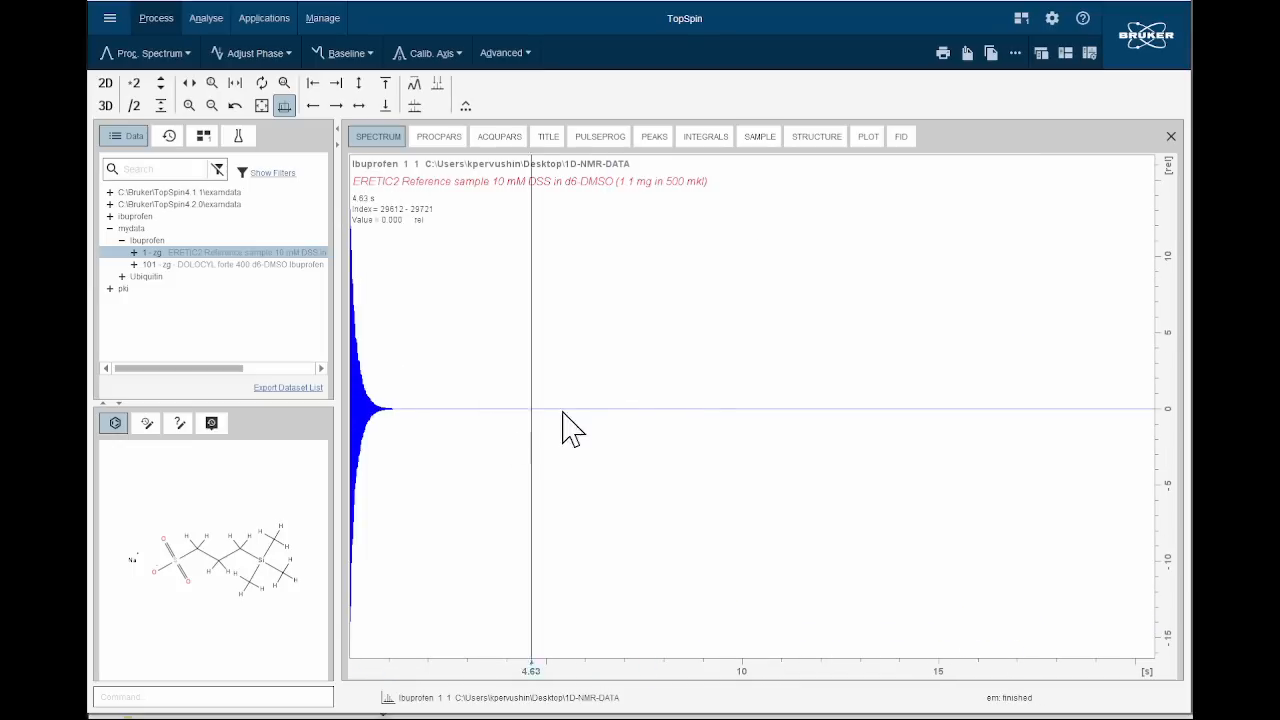
Fourier transform the windowed FID and show the full spectrum.
{"action": "left_click", "coordinate": [187, 53]}
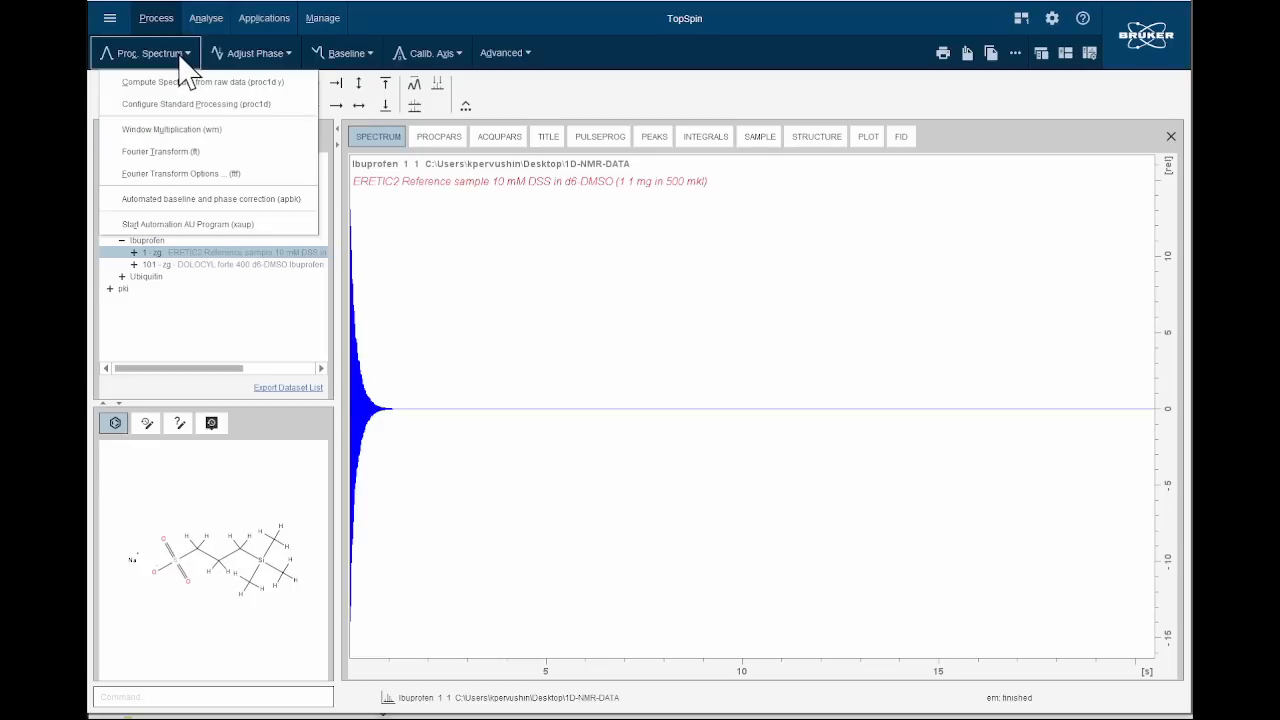
{"action": "left_click", "coordinate": [165, 152]}
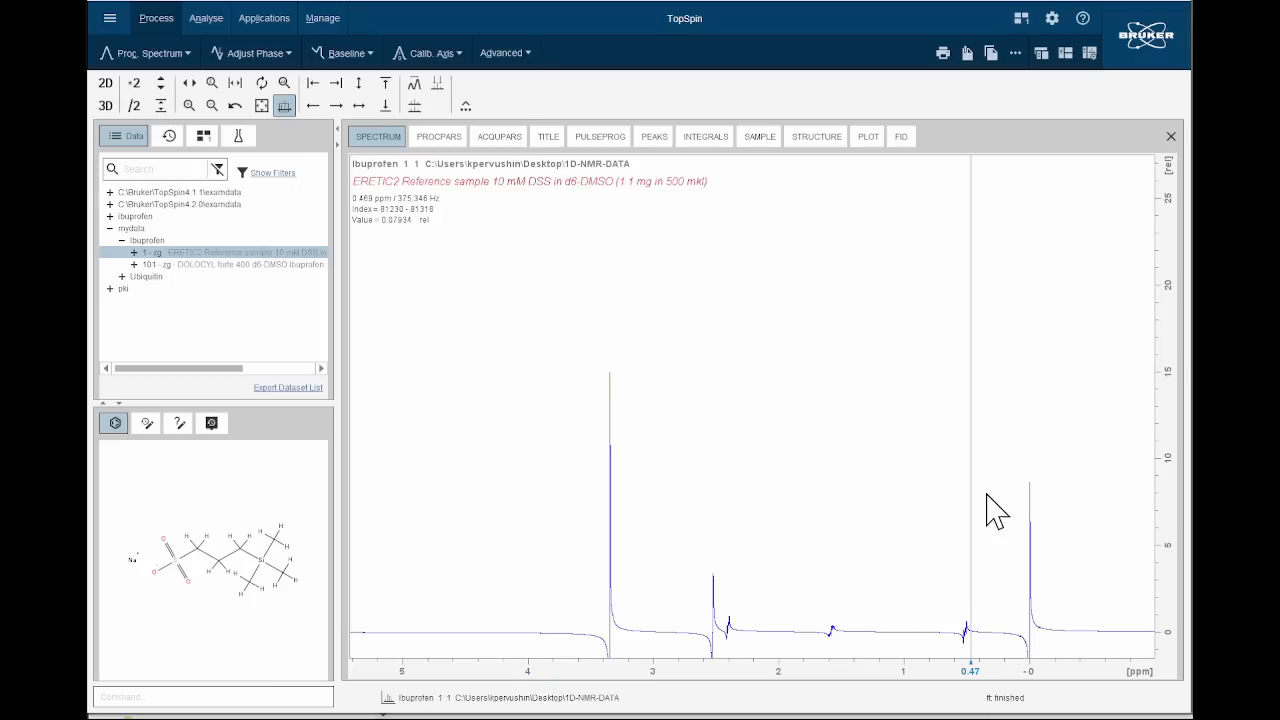
{"action": "left_click", "coordinate": [262, 106]}
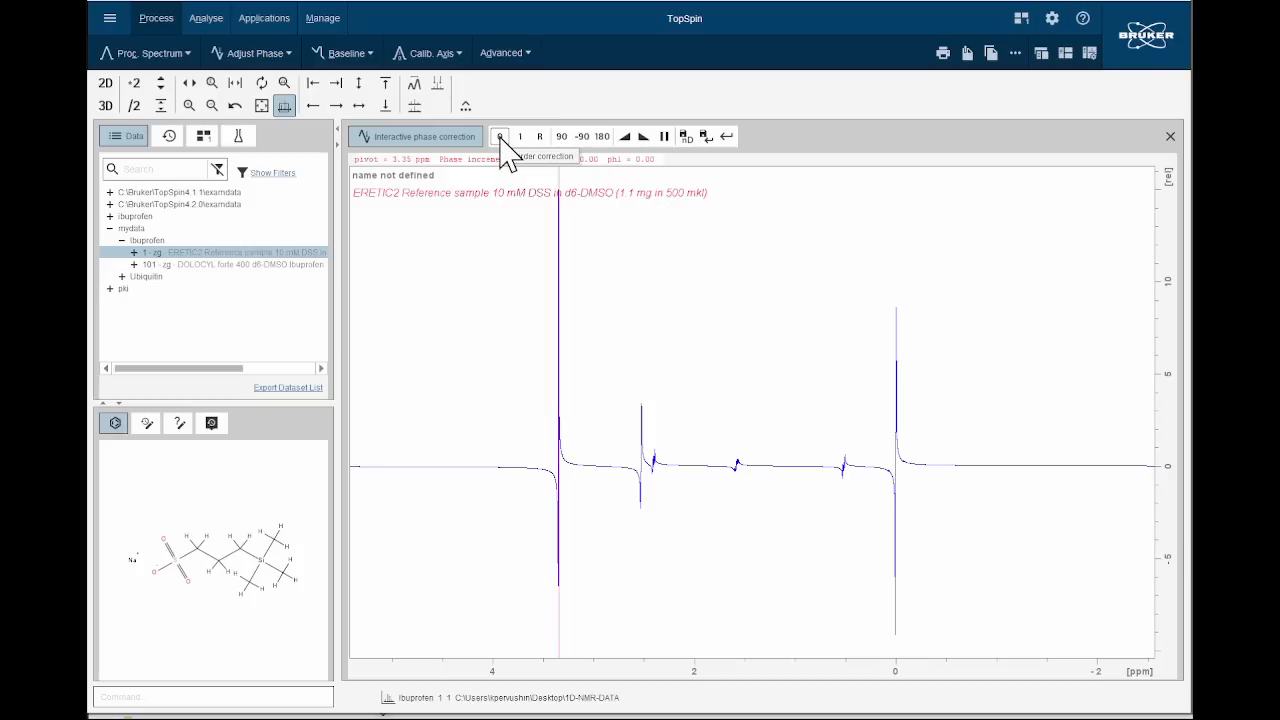
Adjust the zero-order phase interactively to about -67.8 so the peak at the 3.35 ppm pivot is upright.
{"action": "left_click_drag", "start_coordinate": [500, 138], "coordinate": [502, 140]}
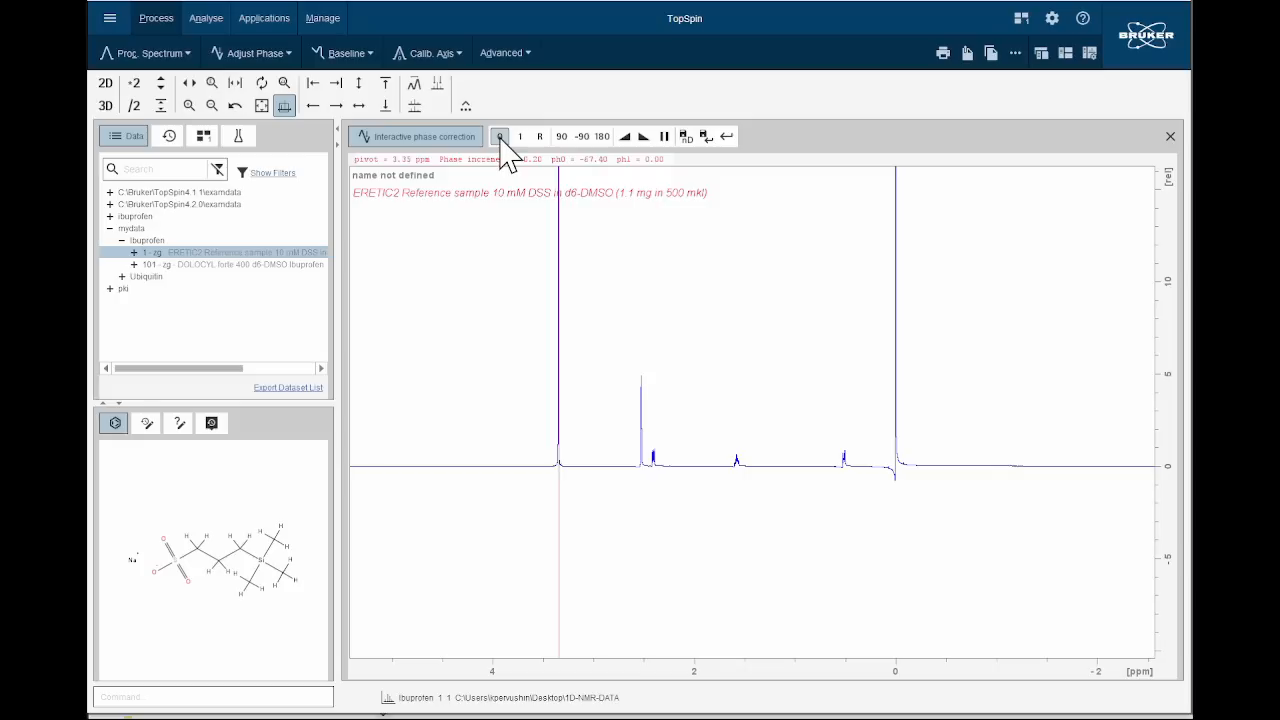
{"action": "left_click_drag", "start_coordinate": [500, 139], "coordinate": [500, 140]}
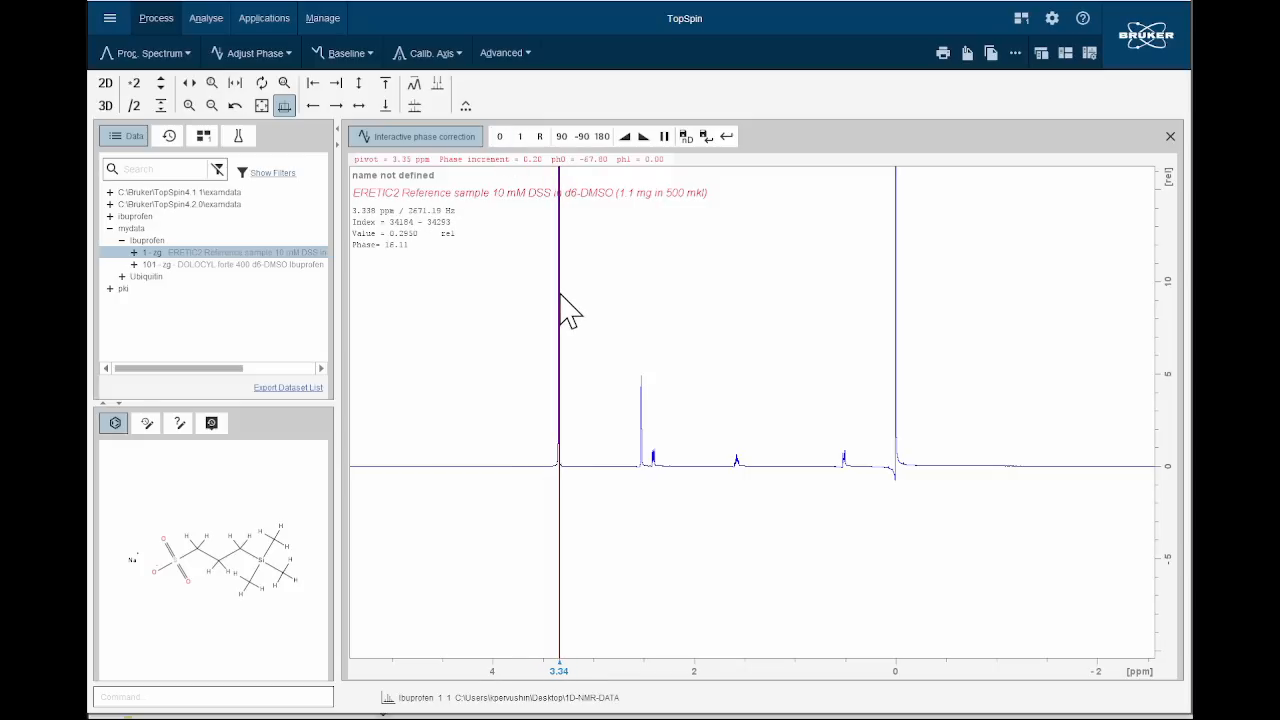
Move the phase pivot point to about 2.65 ppm and back to the tall peak at about 3.35 ppm.
{"action": "right_click", "coordinate": [628, 293]}
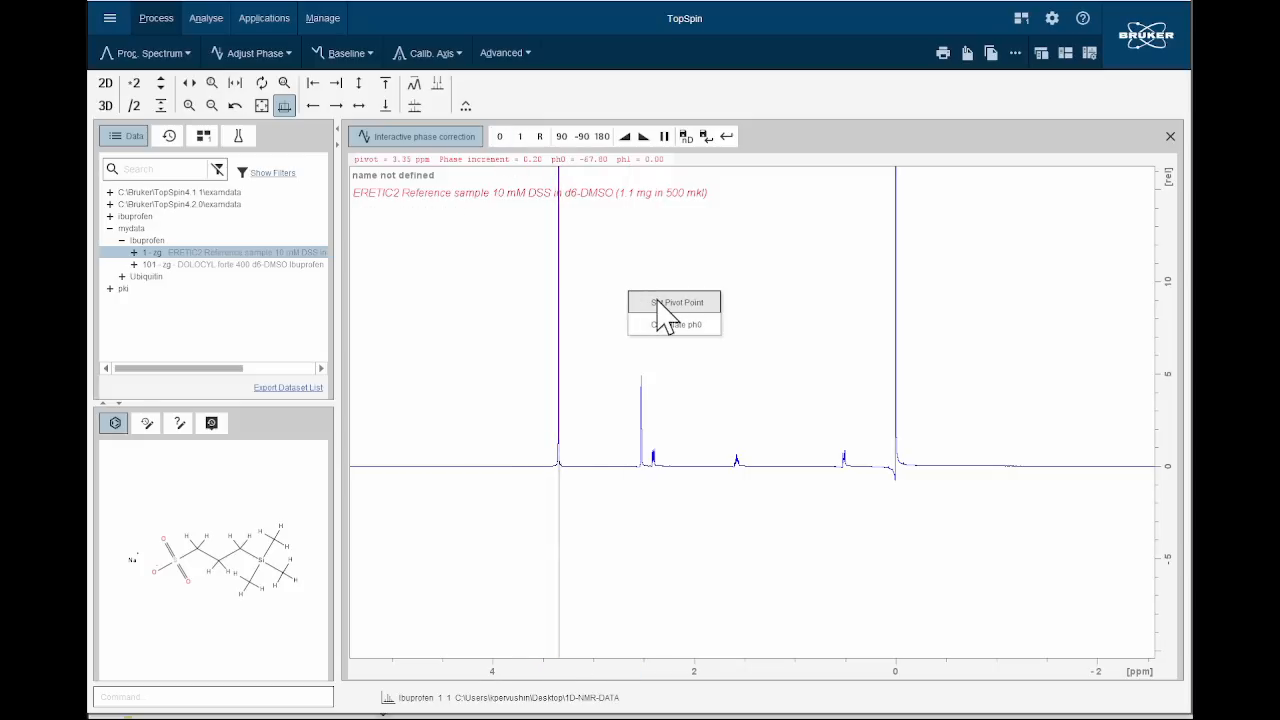
{"action": "left_click", "coordinate": [664, 303]}
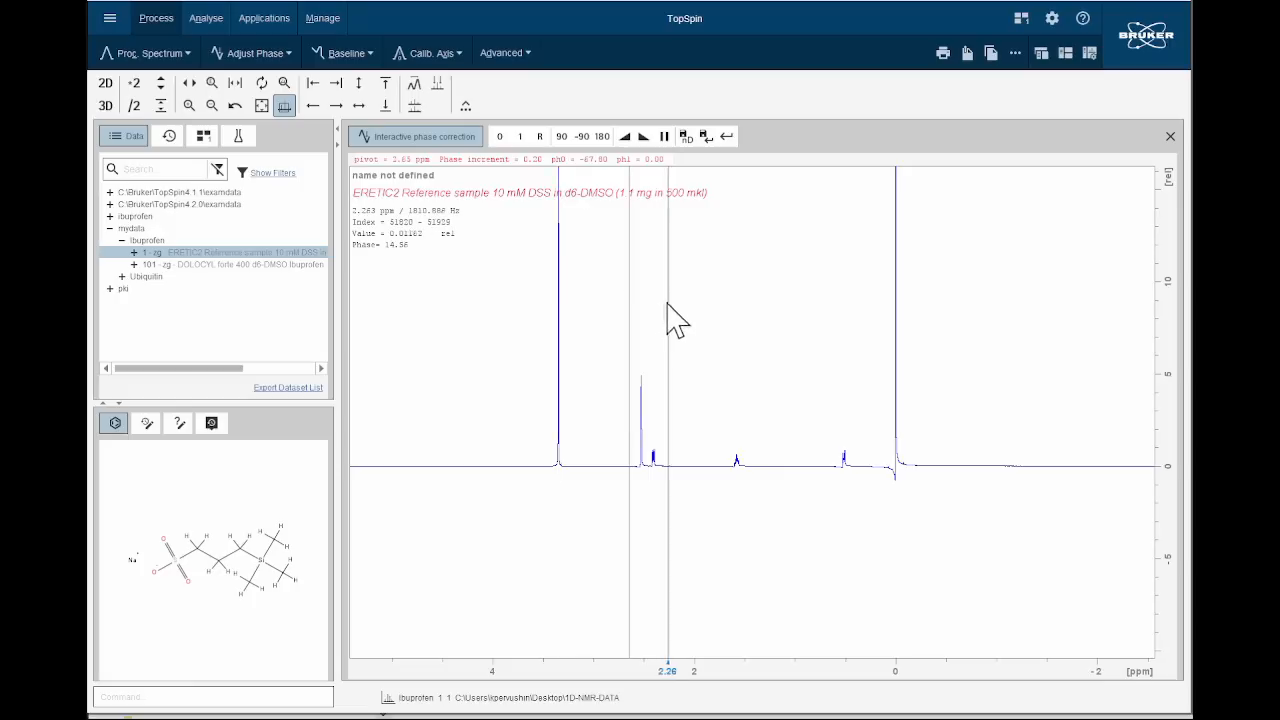
{"action": "right_click", "coordinate": [560, 325]}
{"action": "left_click", "coordinate": [582, 342]}
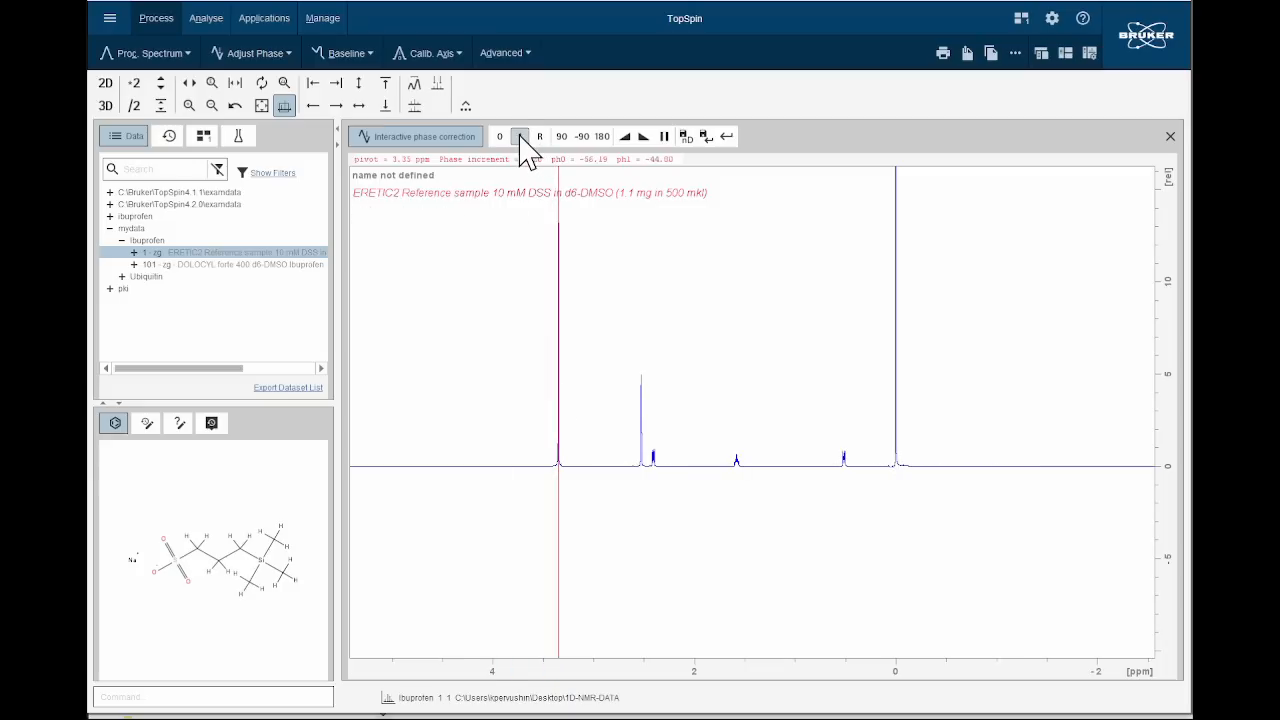
Fine-tune the first-order phase to about -60 and the zero-order phase to about -51.45, and save the phase correction.
{"action": "left_click_drag", "start_coordinate": [520, 137], "coordinate": [520, 134]}
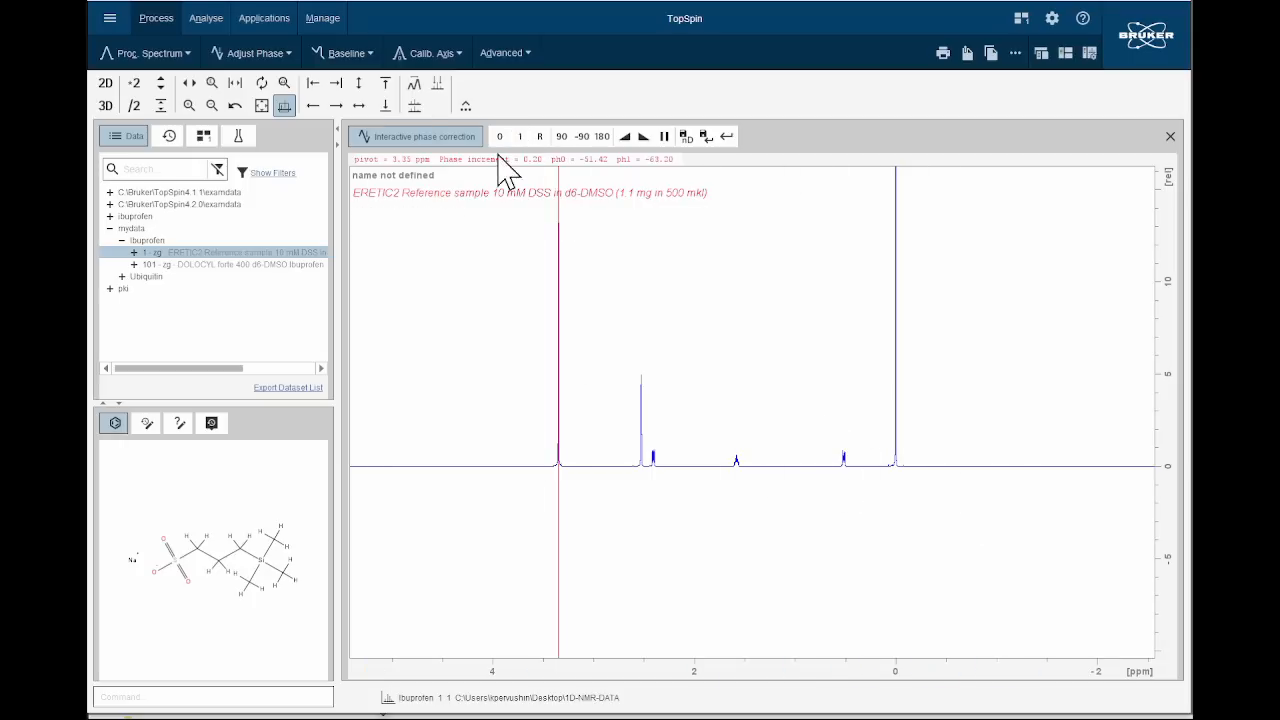
{"action": "scroll", "coordinate": [757, 342], "scroll_direction": "up", "scroll_amount": 10}
{"action": "scroll", "coordinate": [757, 342], "scroll_direction": "up", "scroll_amount": 6}
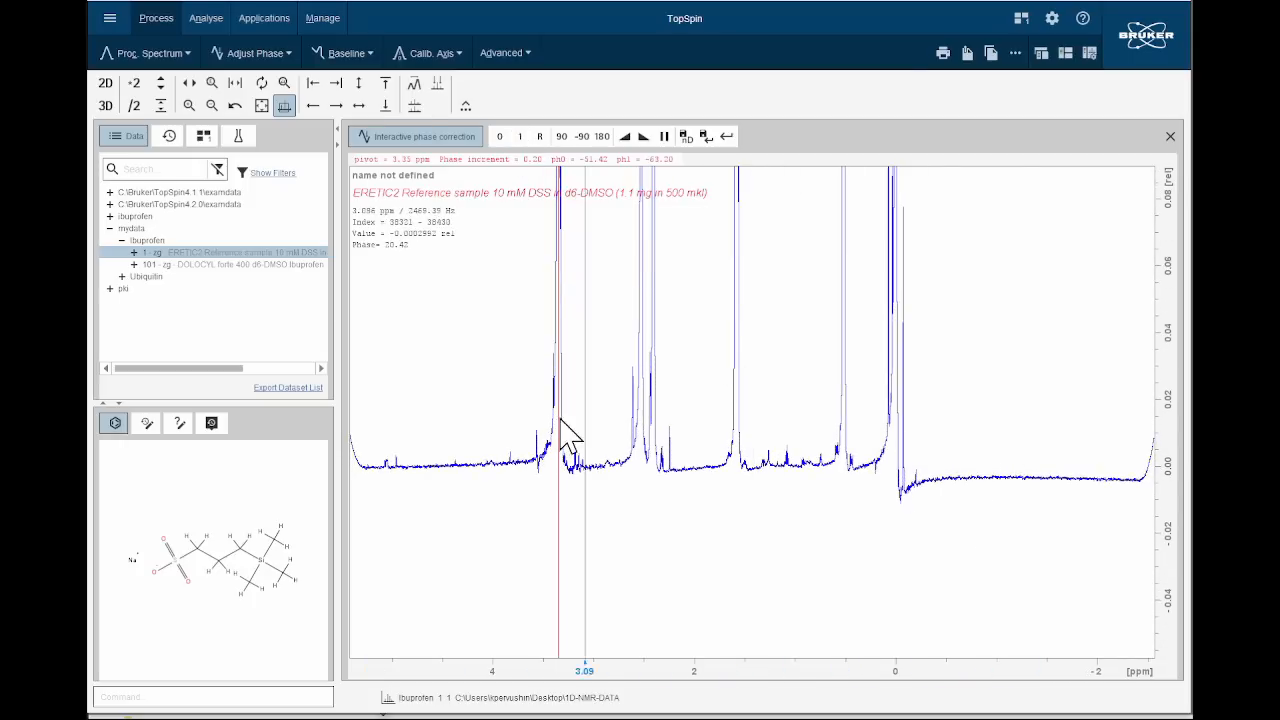
{"action": "left_click_drag", "start_coordinate": [521, 137], "coordinate": [521, 137]}
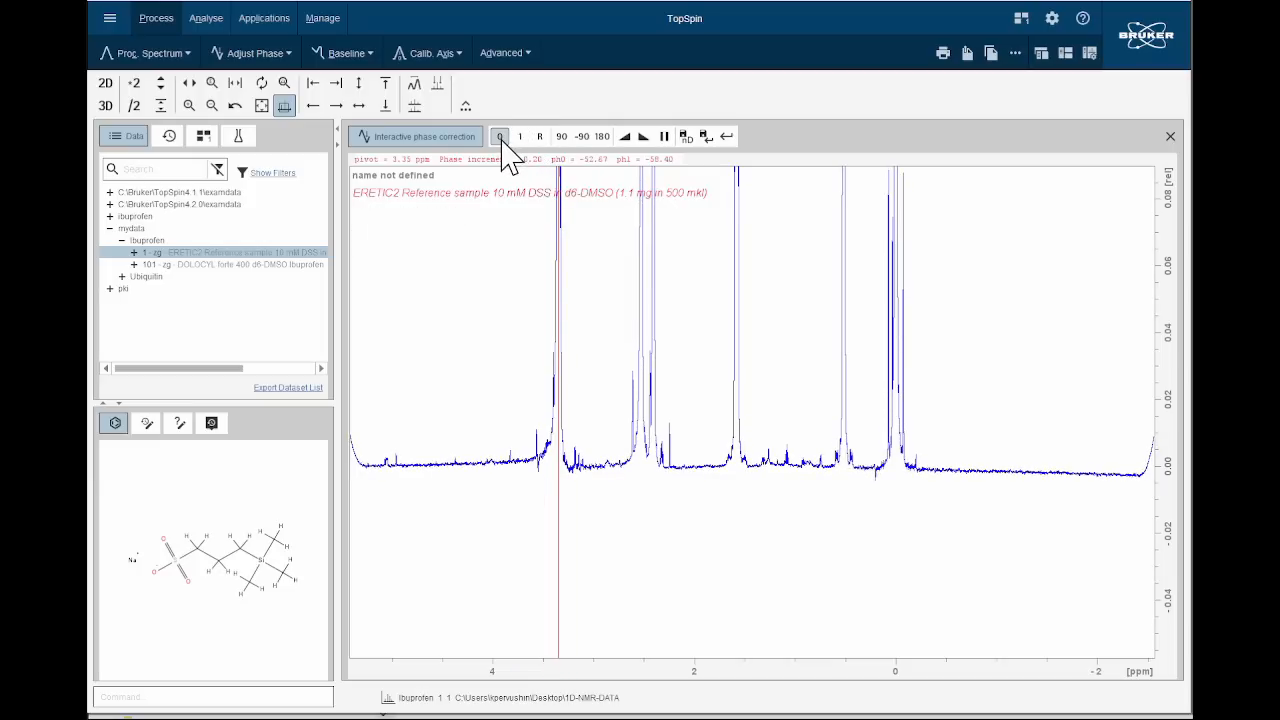
{"action": "left_click_drag", "start_coordinate": [502, 141], "coordinate": [517, 134]}
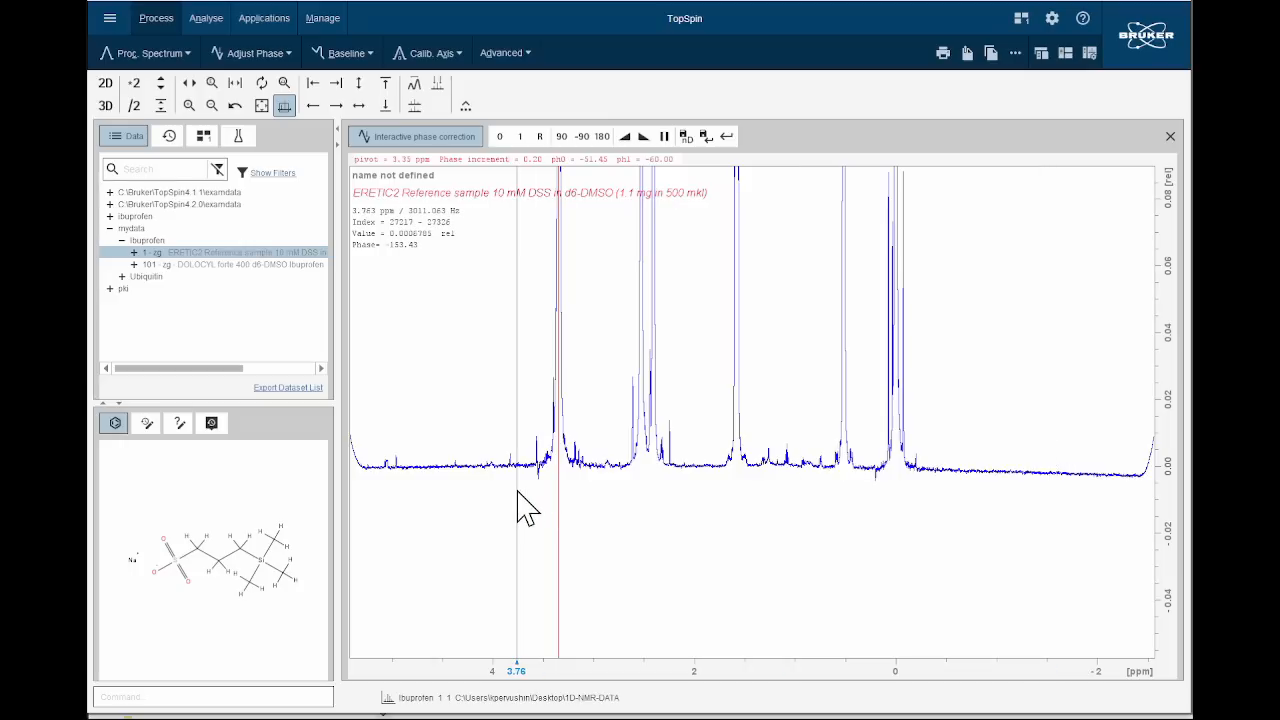
{"action": "left_click", "coordinate": [705, 136]}
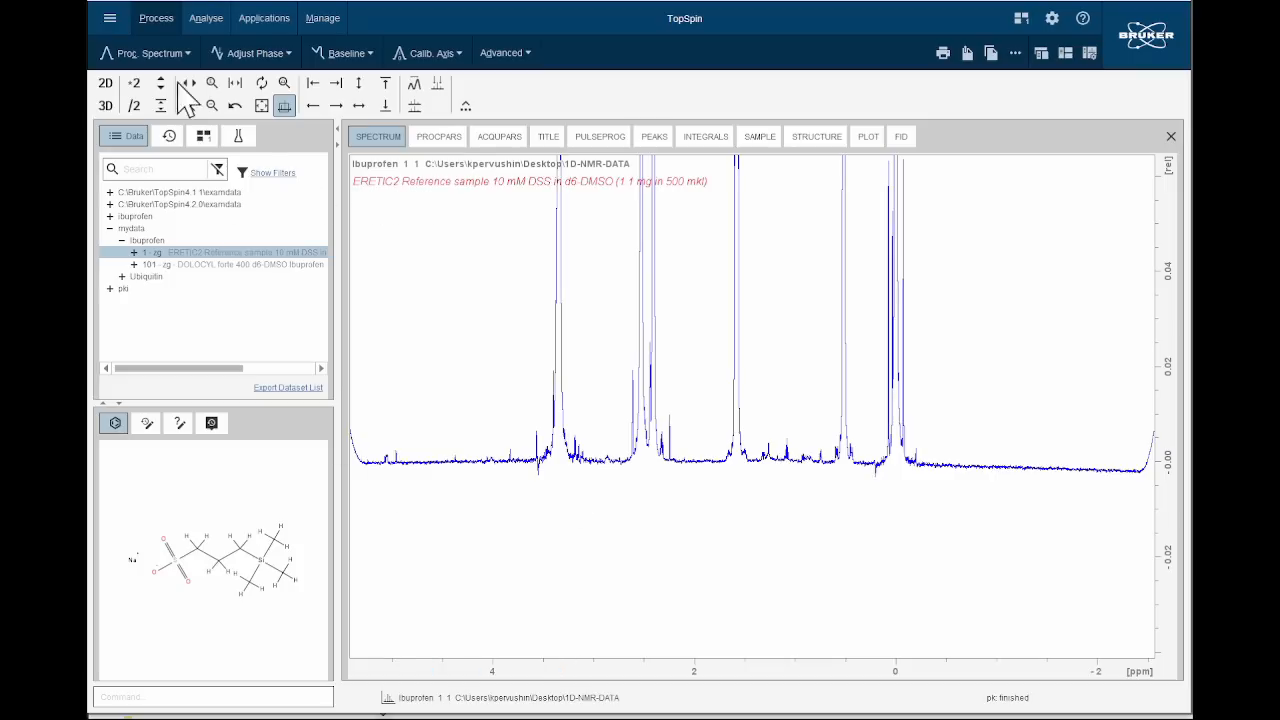
Start a manual baseline correction and fit the polynomial curve to the spectrum's baseline by adjusting coefficients A, B and C.
{"action": "left_click", "coordinate": [378, 60]}
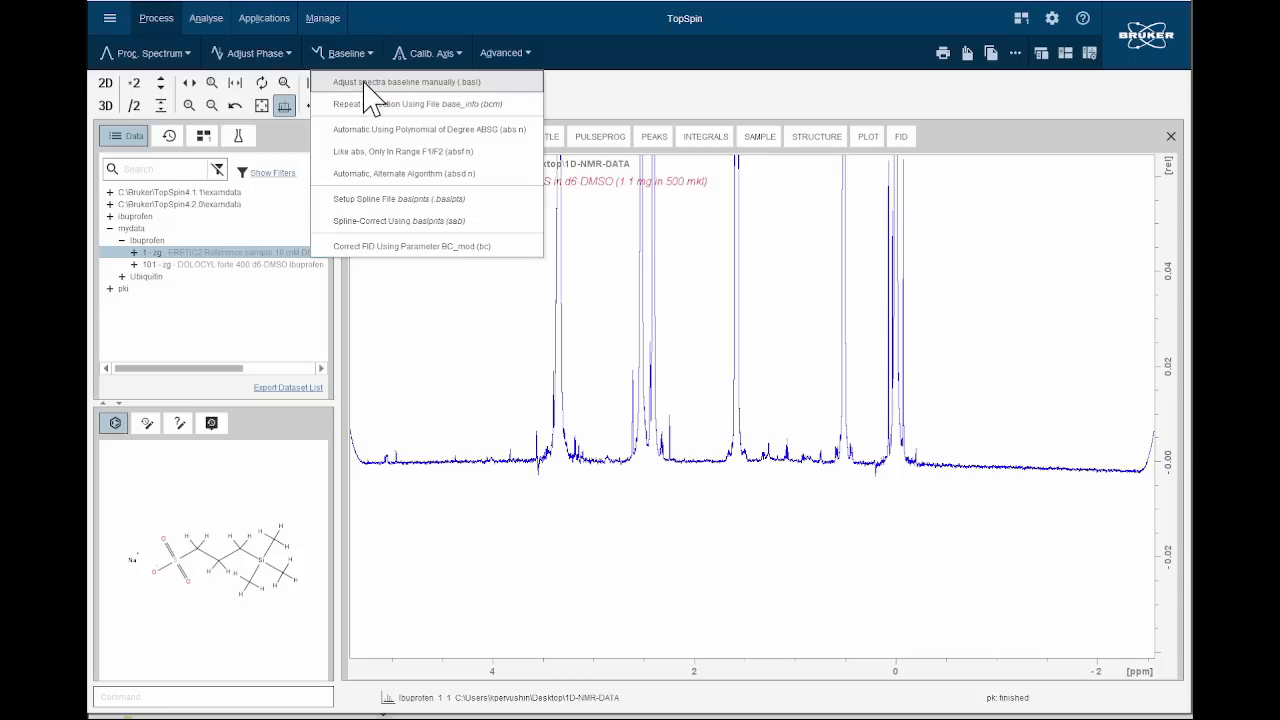
{"action": "left_click", "coordinate": [372, 84]}
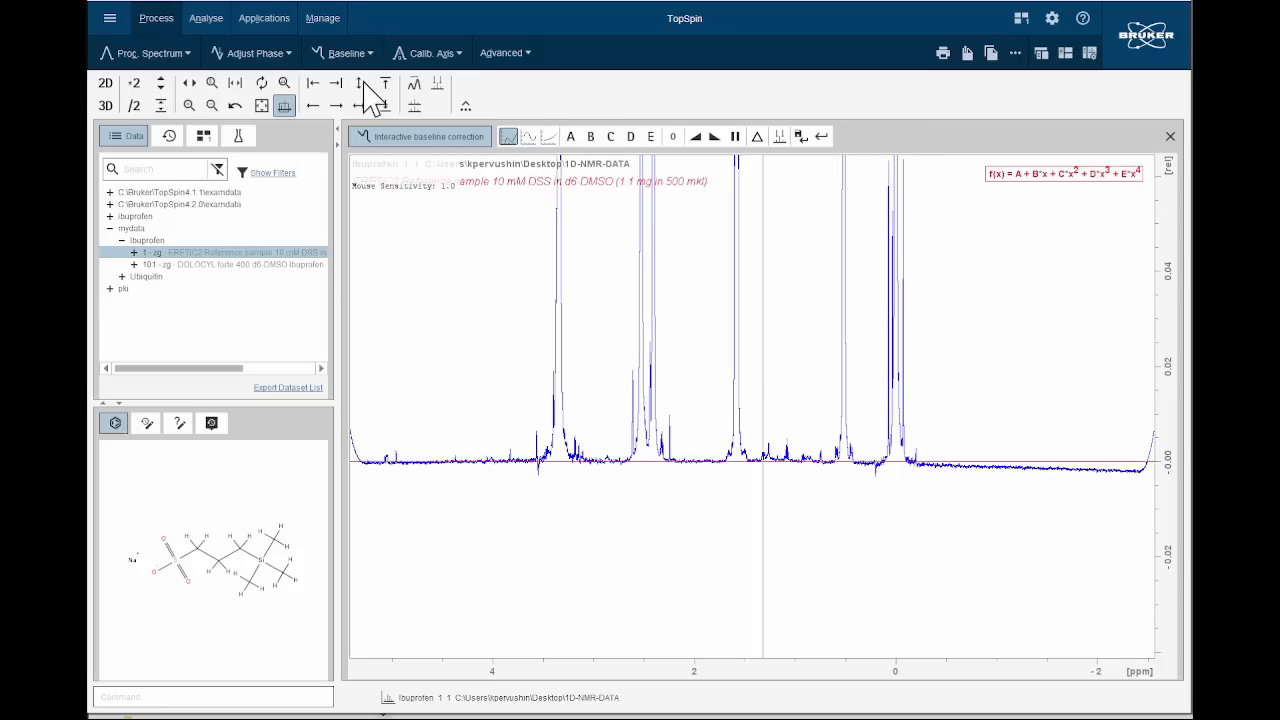
{"action": "left_click", "coordinate": [571, 137]}
{"action": "left_click_drag", "start_coordinate": [572, 141], "coordinate": [572, 141]}
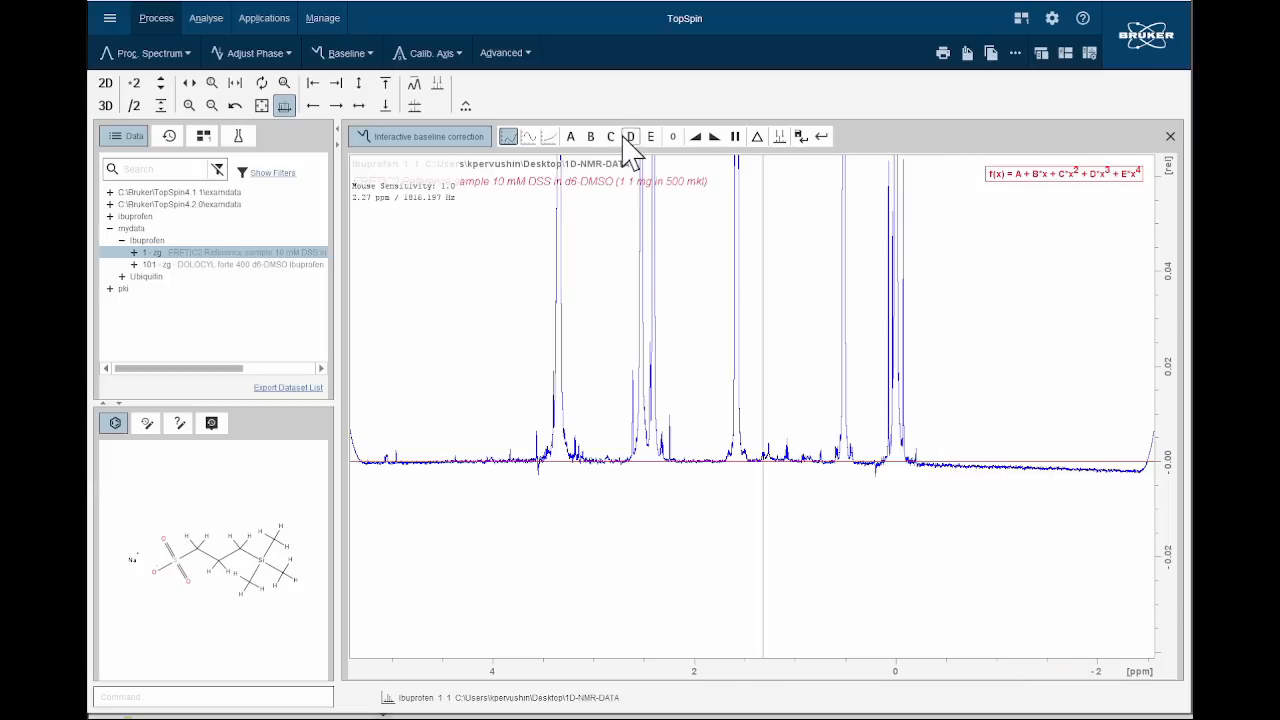
{"action": "left_click_drag", "start_coordinate": [611, 140], "coordinate": [611, 140]}
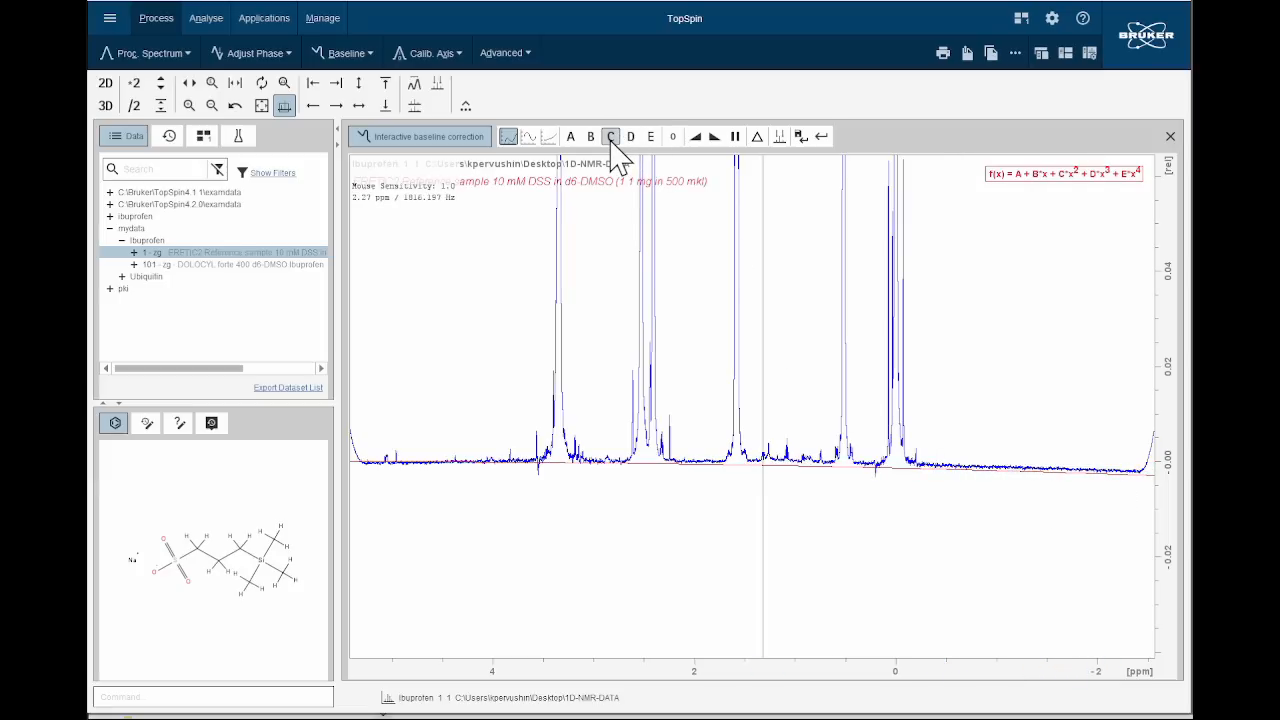
{"action": "left_click", "coordinate": [580, 143]}
{"action": "left_click_drag", "start_coordinate": [580, 143], "coordinate": [575, 139]}
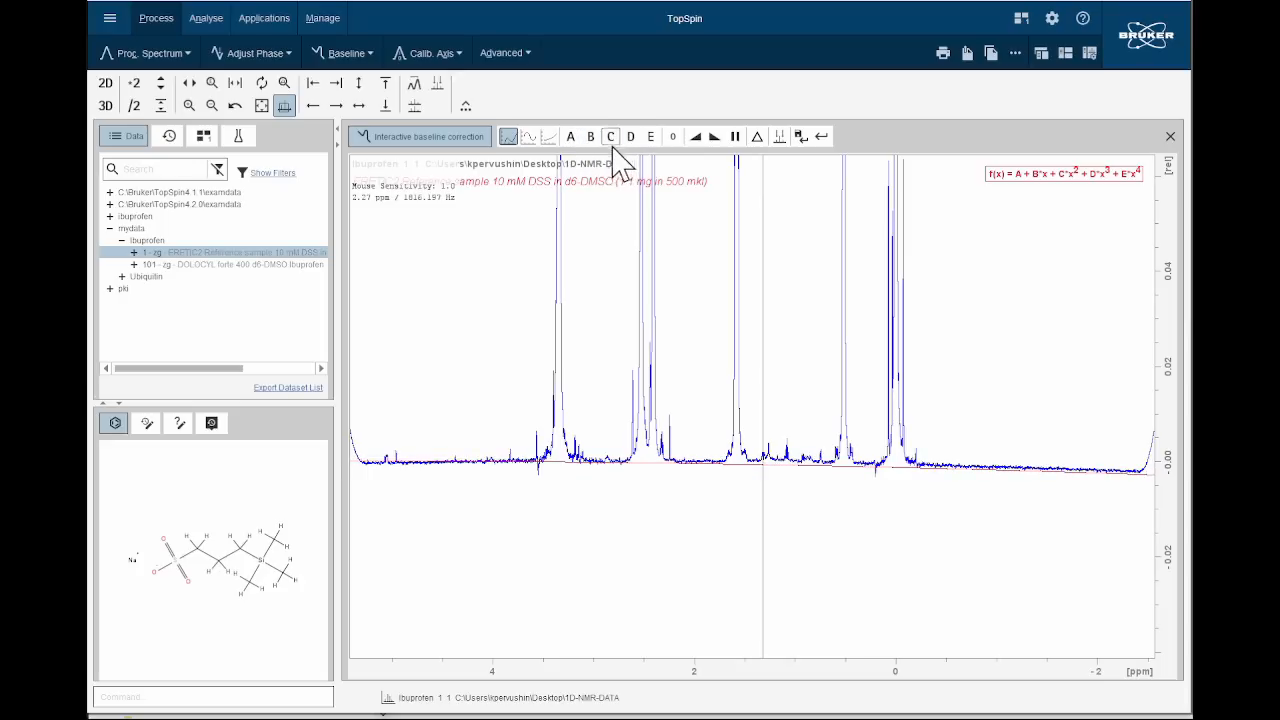
{"action": "left_click", "coordinate": [612, 141]}
{"action": "left_click_drag", "start_coordinate": [590, 138], "coordinate": [590, 137]}
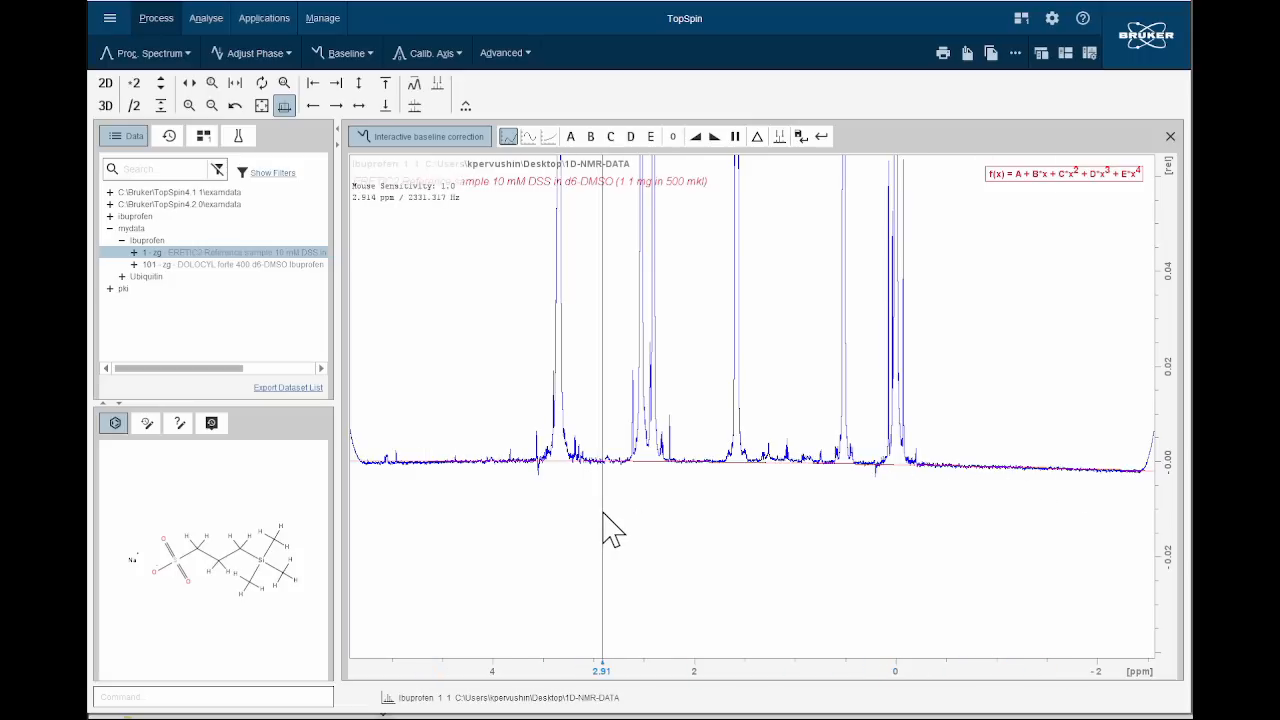
Subtract the fitted polynomial from the spectrum, save the baseline correction and show the full spectrum.
{"action": "left_click", "coordinate": [757, 137]}
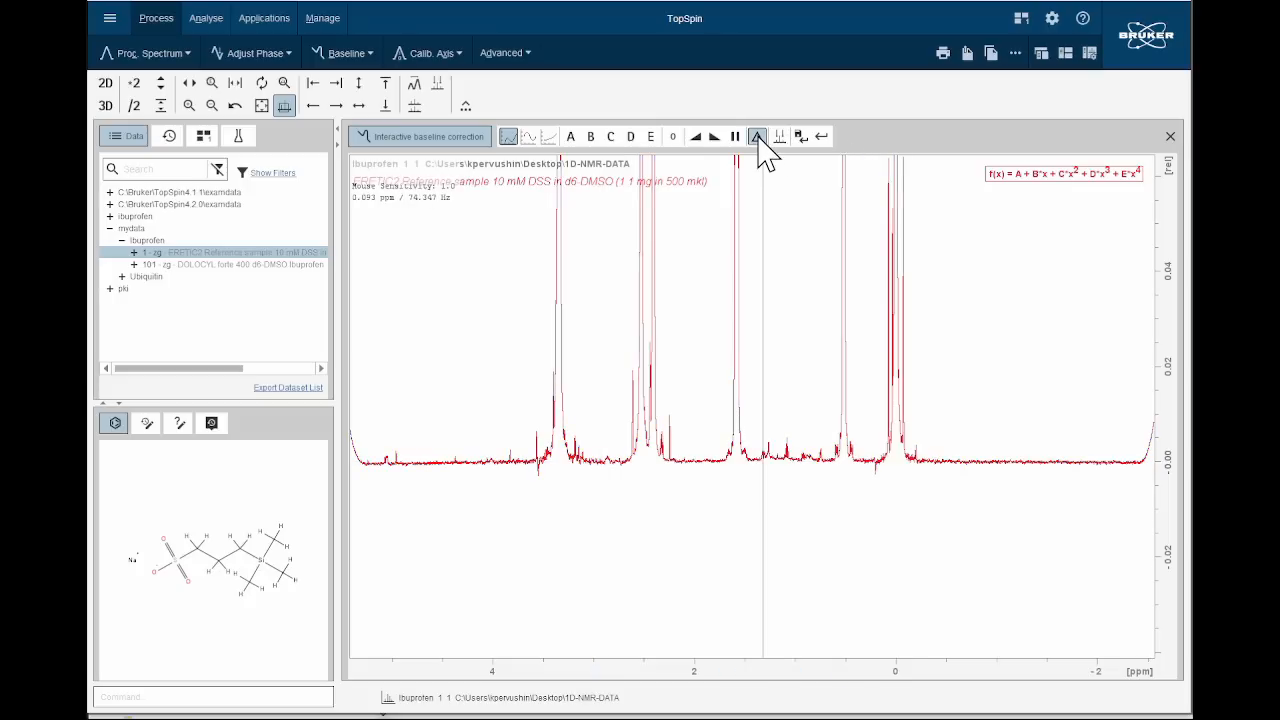
{"action": "left_click", "coordinate": [801, 138]}
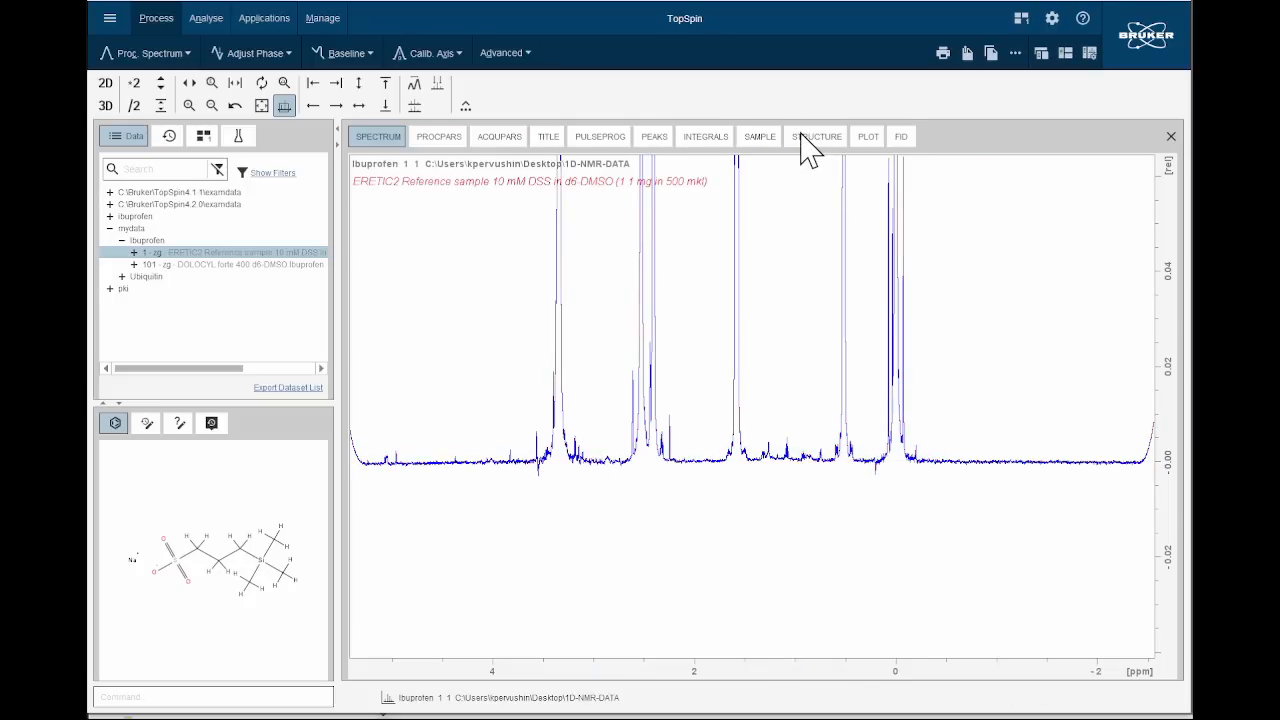
{"action": "left_click", "coordinate": [263, 106]}
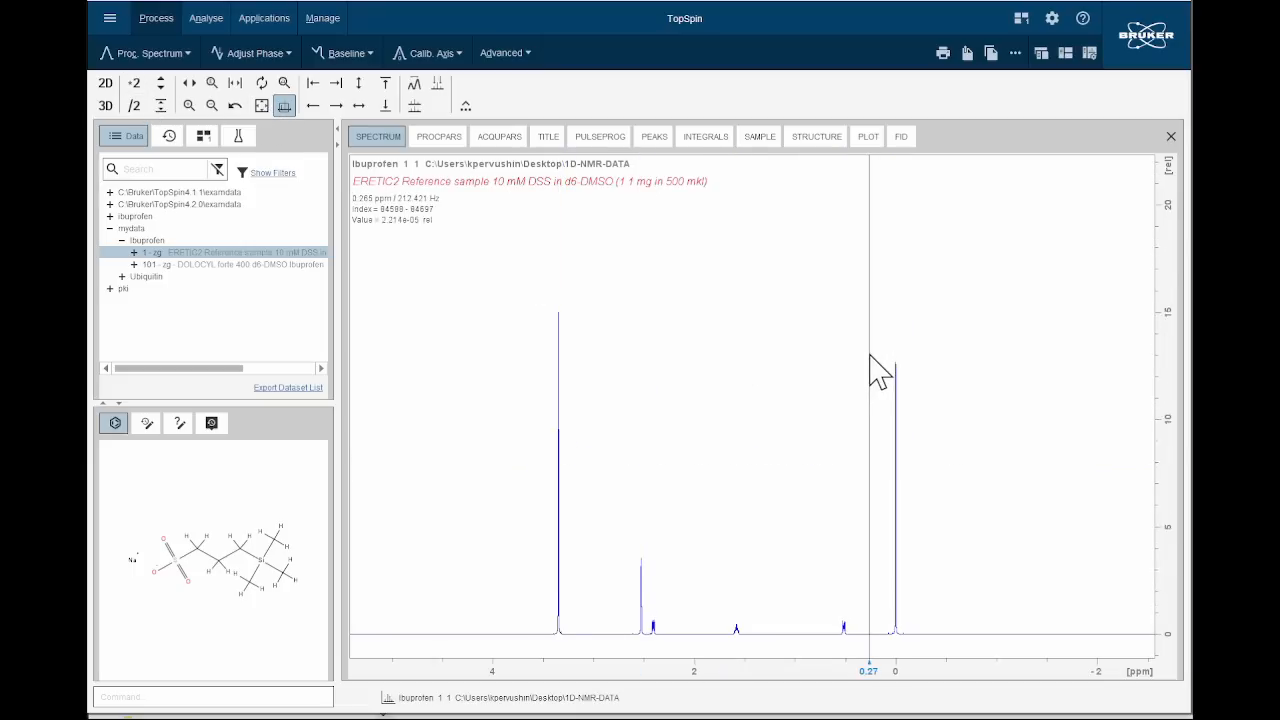
{"action": "scroll", "coordinate": [865, 362], "scroll_direction": "up", "scroll_amount": 1}
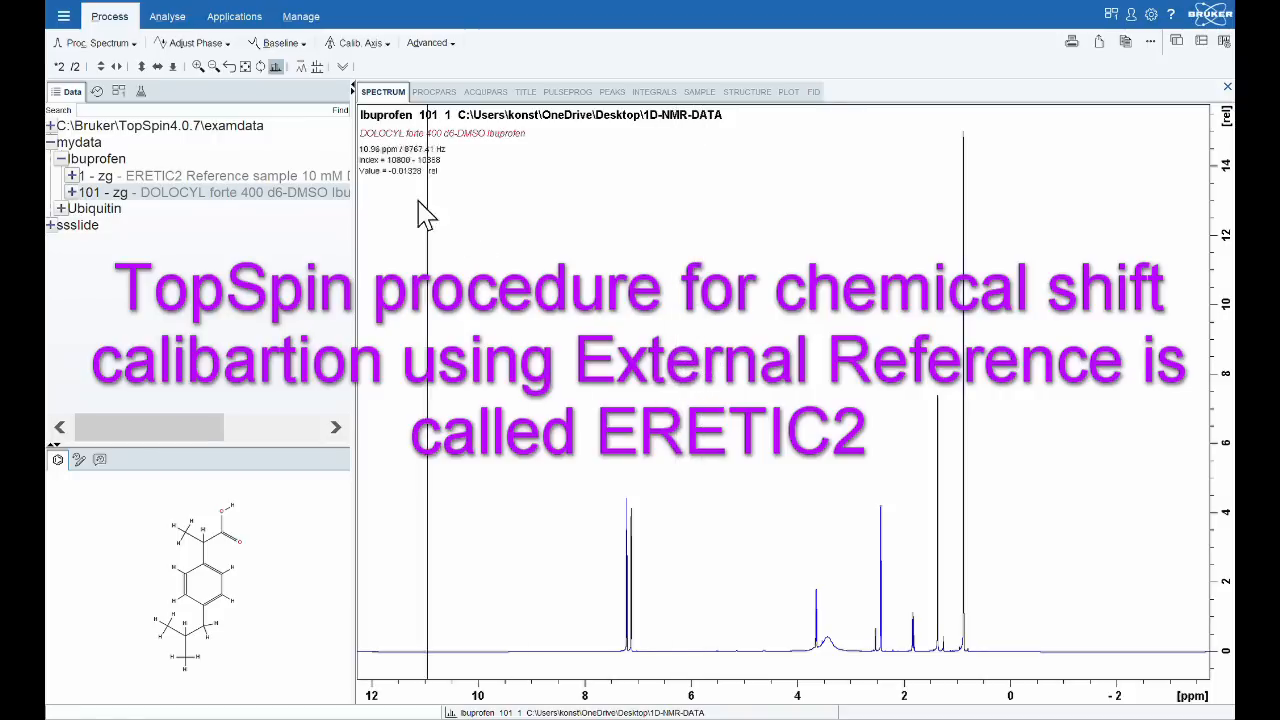
Open the ERETIC2 reference dataset and examine the peaks near 3.35 ppm and 2.53 ppm.
{"action": "left_click_drag", "start_coordinate": [271, 175], "coordinate": [580, 277]}
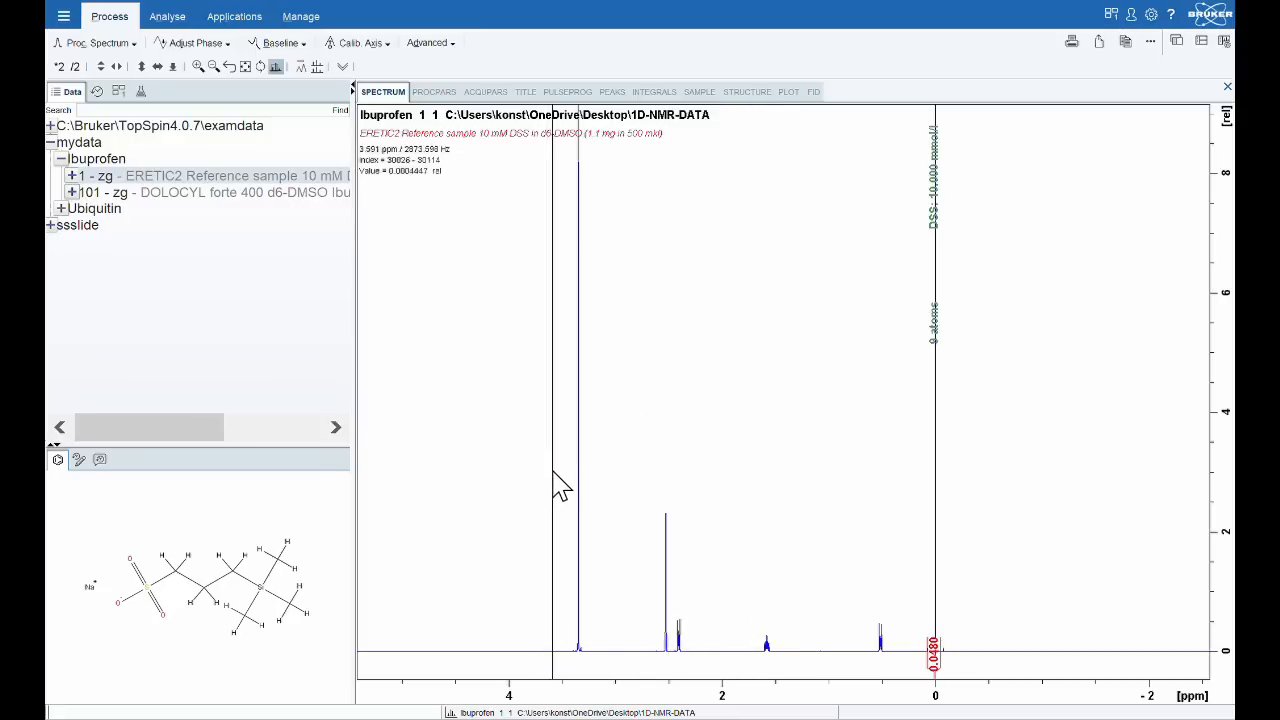
{"action": "left_click_drag", "start_coordinate": [557, 477], "coordinate": [604, 481]}
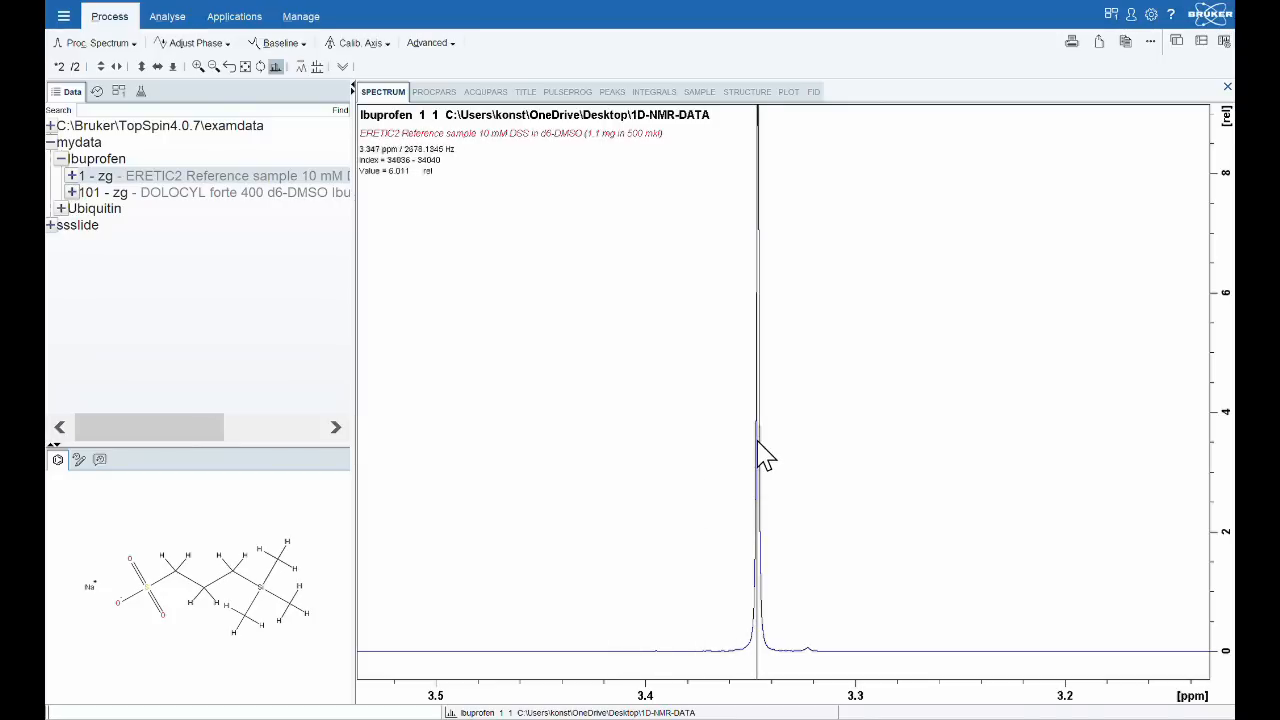
{"action": "left_click", "coordinate": [245, 67]}
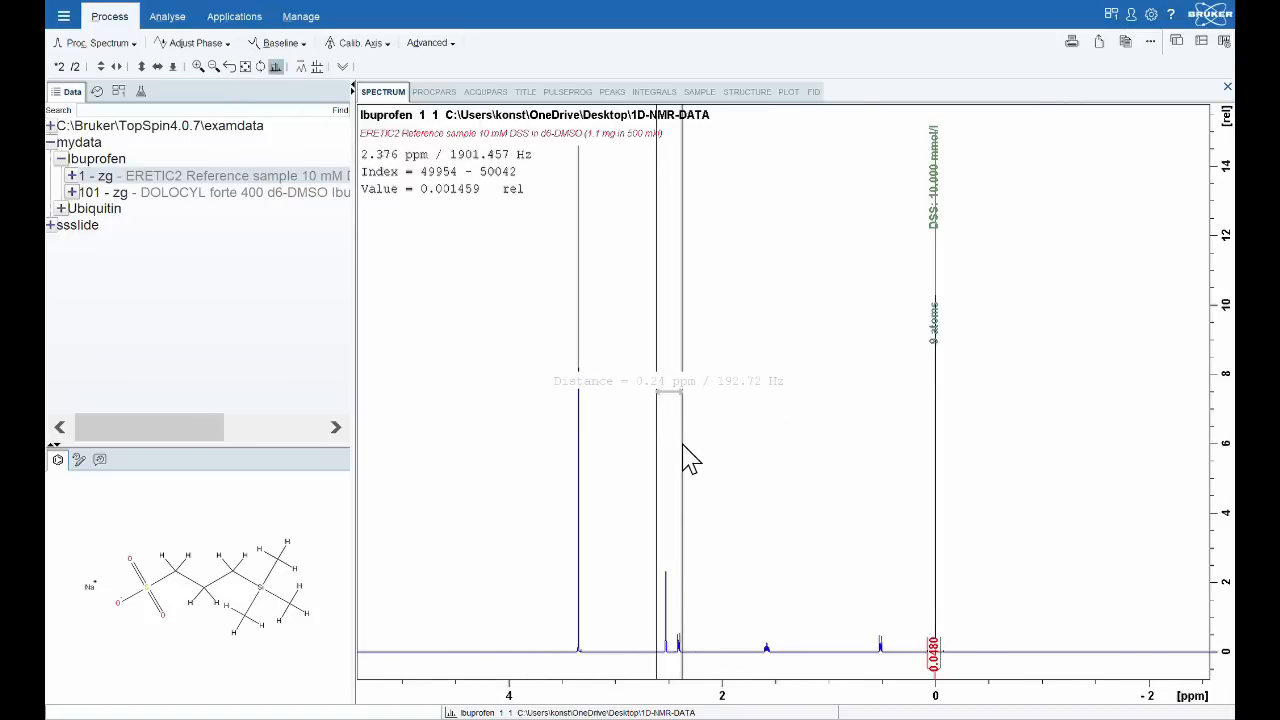
{"action": "left_click_drag", "start_coordinate": [683, 446], "coordinate": [684, 450]}
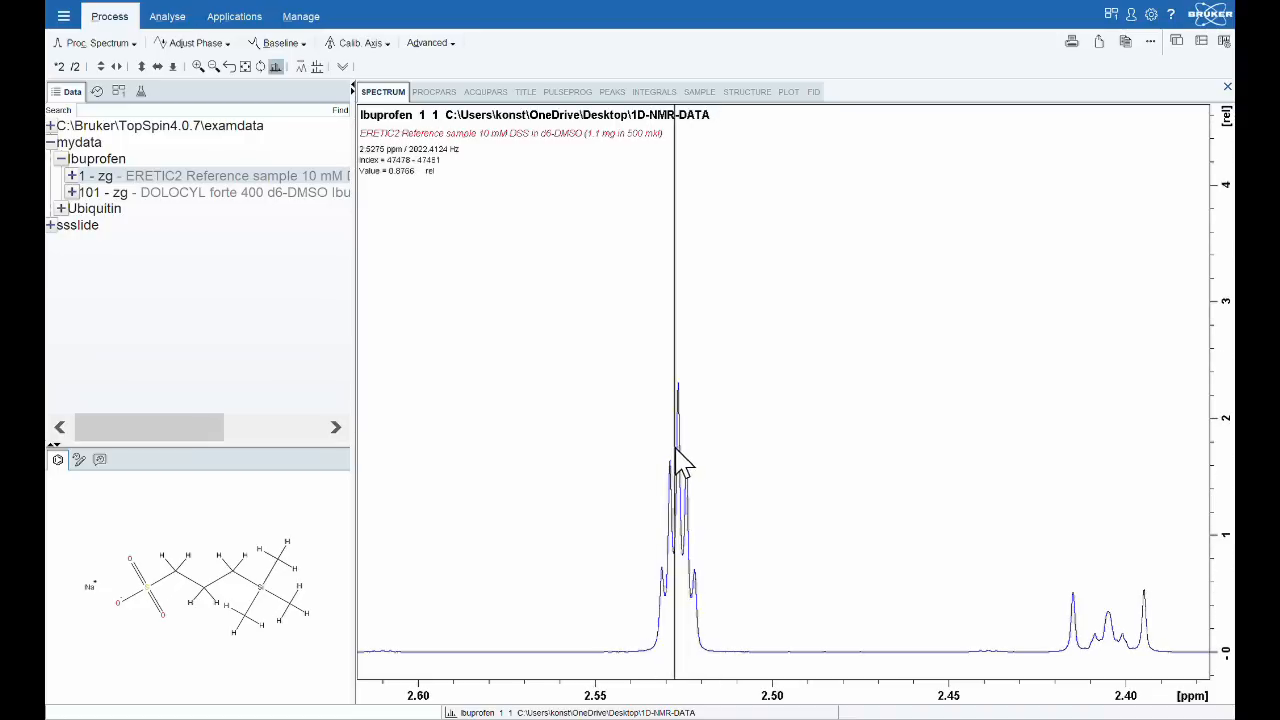
{"action": "left_click", "coordinate": [581, 506]}
{"action": "left_click_drag", "start_coordinate": [789, 508], "coordinate": [789, 508]}
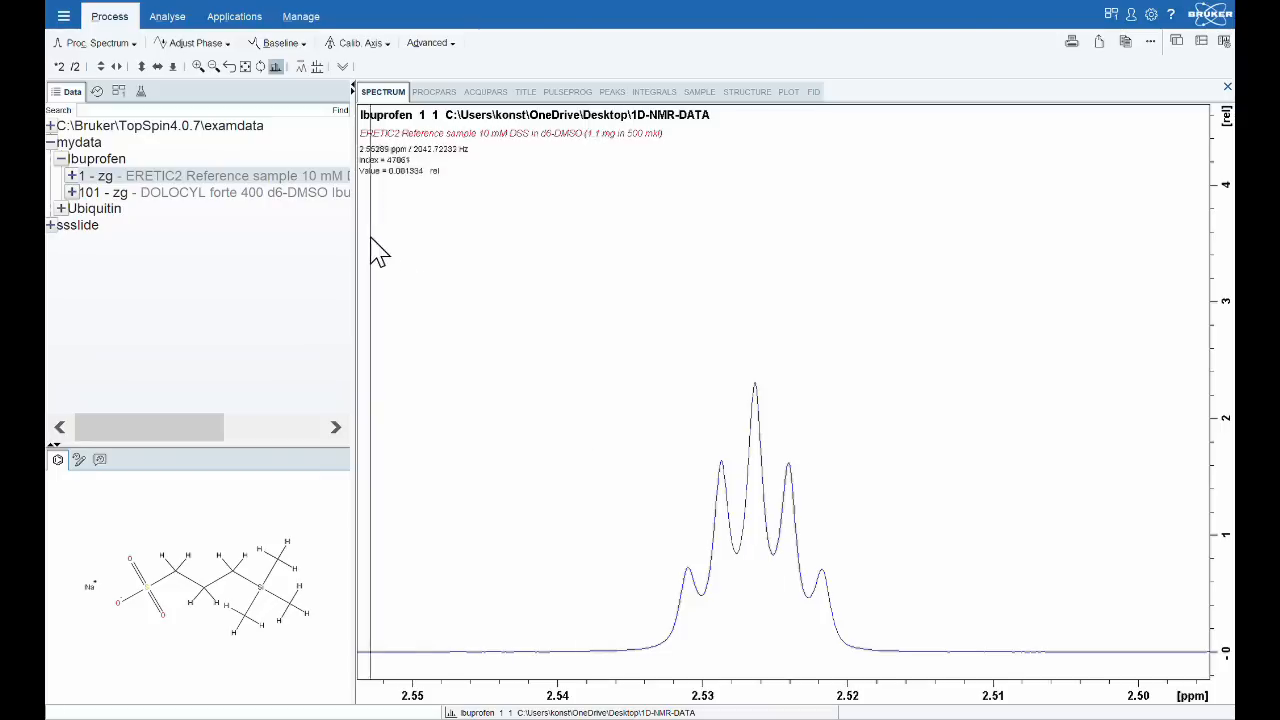
{"action": "left_click", "coordinate": [246, 66]}
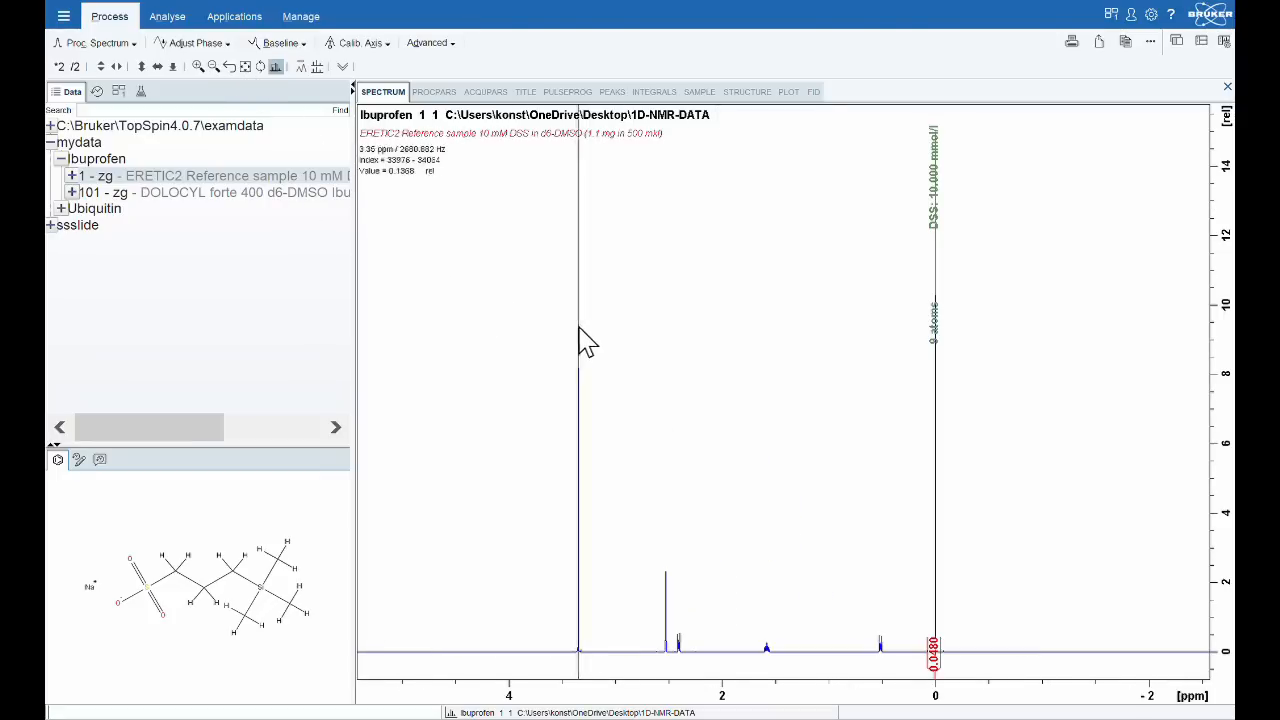
{"action": "scroll", "coordinate": [812, 344], "scroll_direction": "down", "scroll_amount": 1}
{"action": "scroll", "coordinate": [812, 354], "scroll_direction": "down", "scroll_amount": 1}
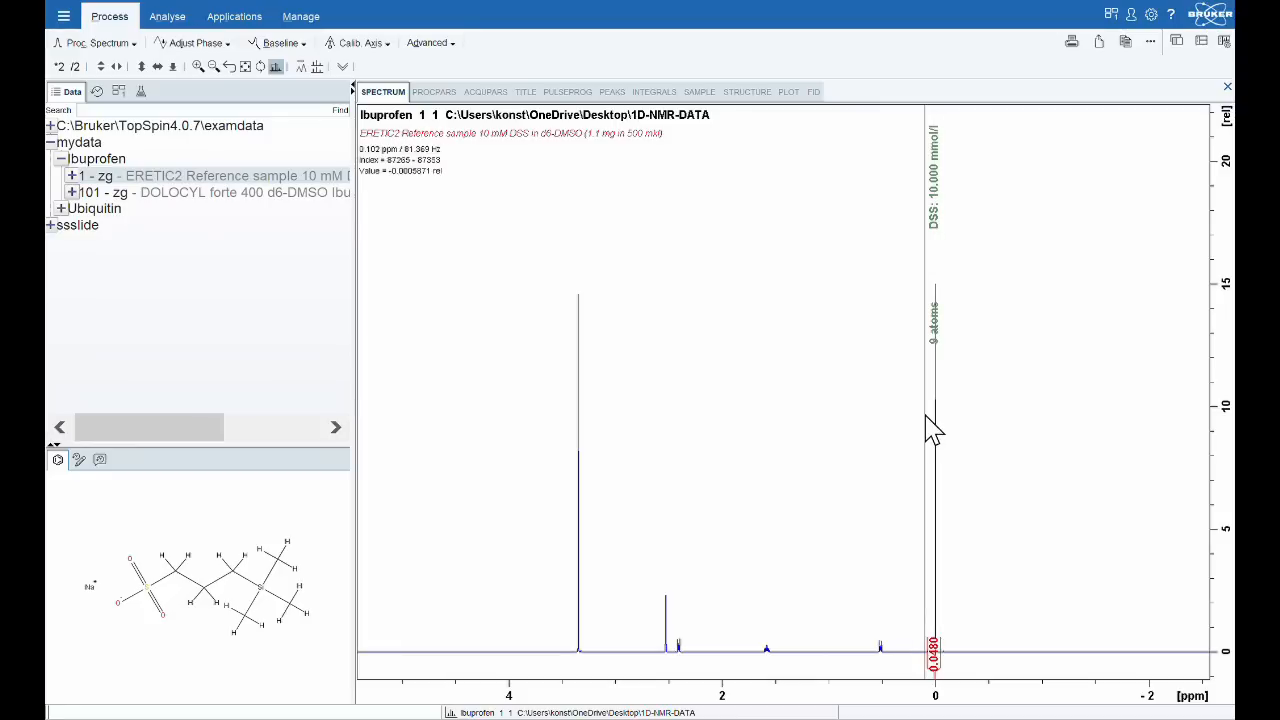
Zoom in on the DSS trimethyl peak and calibrate its maximum to 0 ppm.
{"action": "left_click_drag", "start_coordinate": [926, 416], "coordinate": [956, 425]}
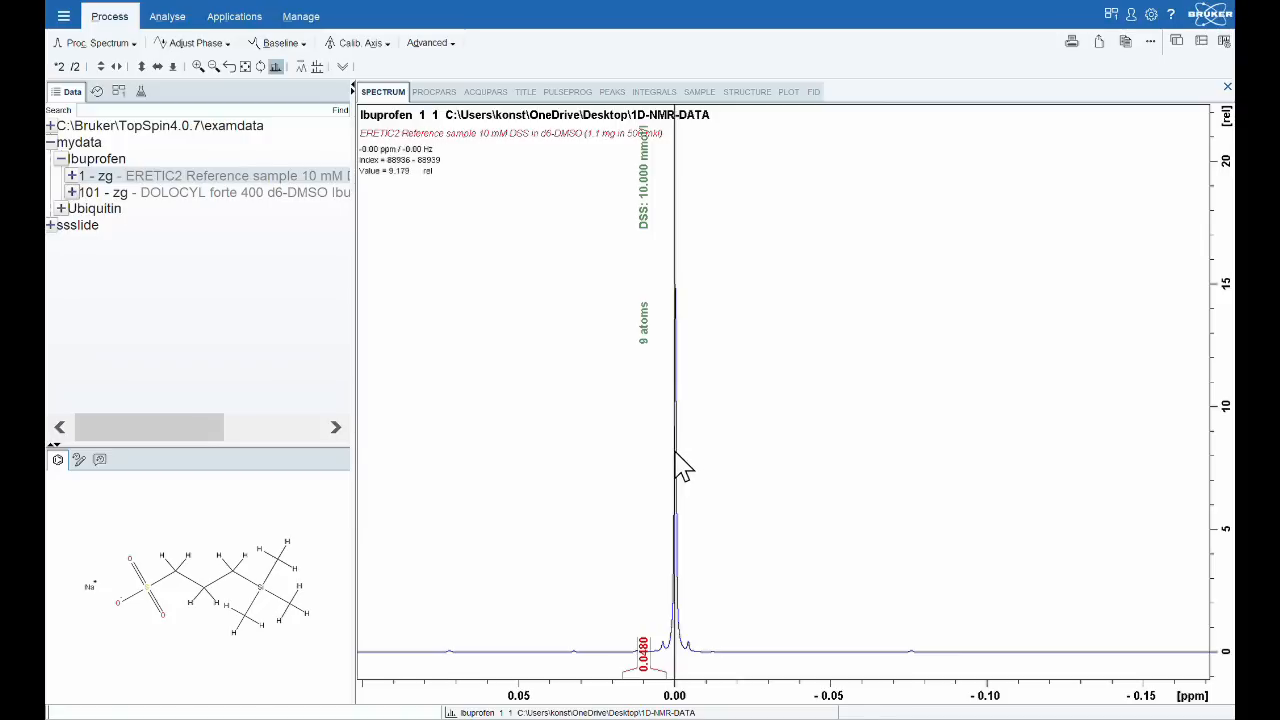
{"action": "left_click_drag", "start_coordinate": [632, 315], "coordinate": [716, 405]}
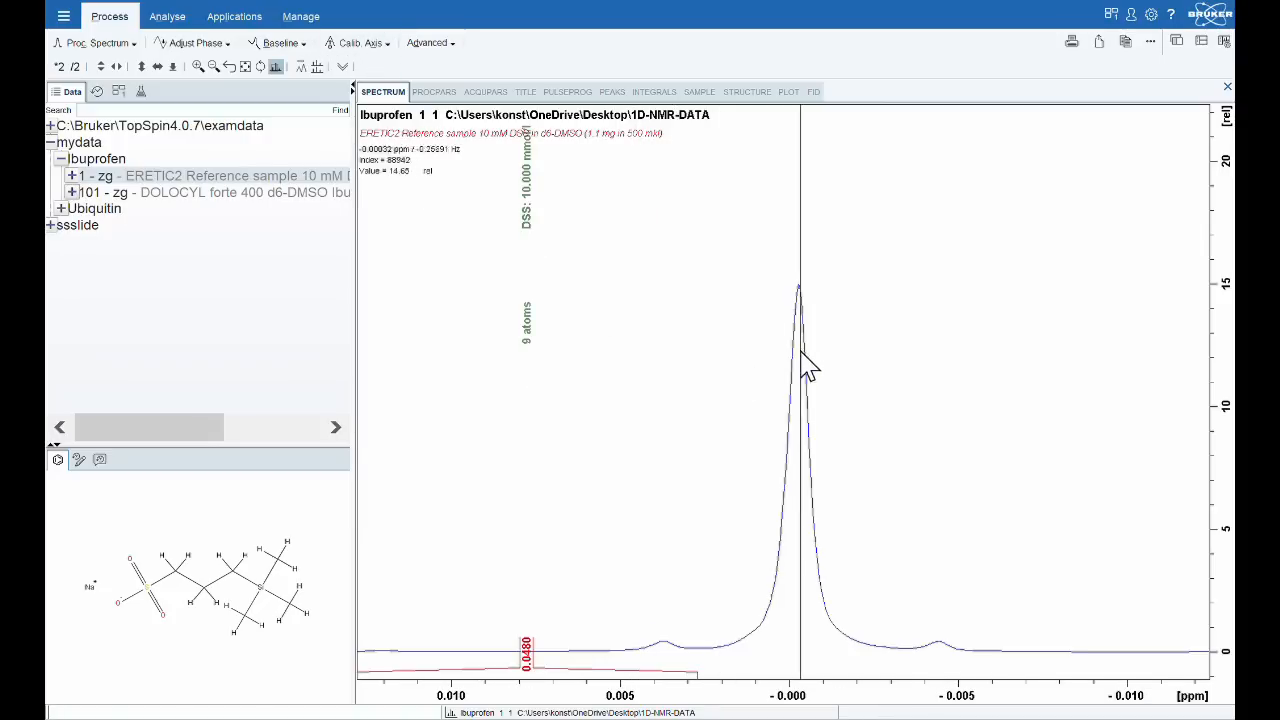
{"action": "left_click", "coordinate": [368, 43]}
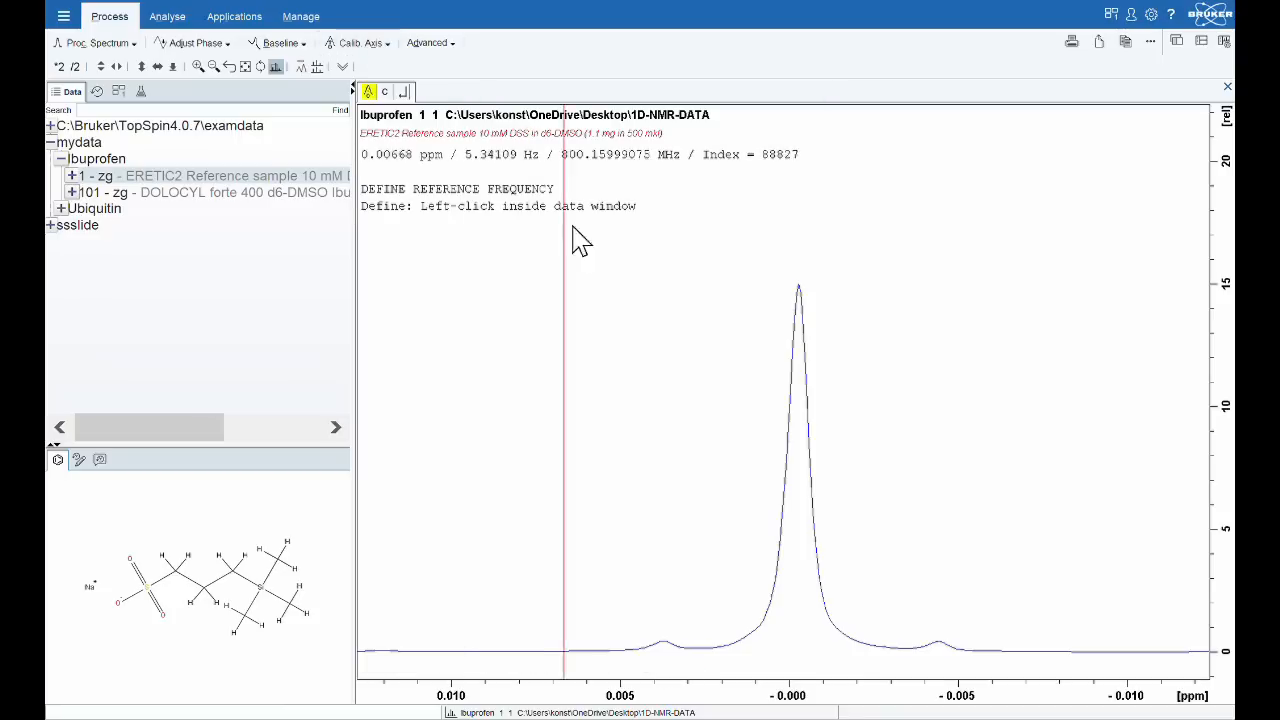
{"action": "left_click", "coordinate": [801, 393]}
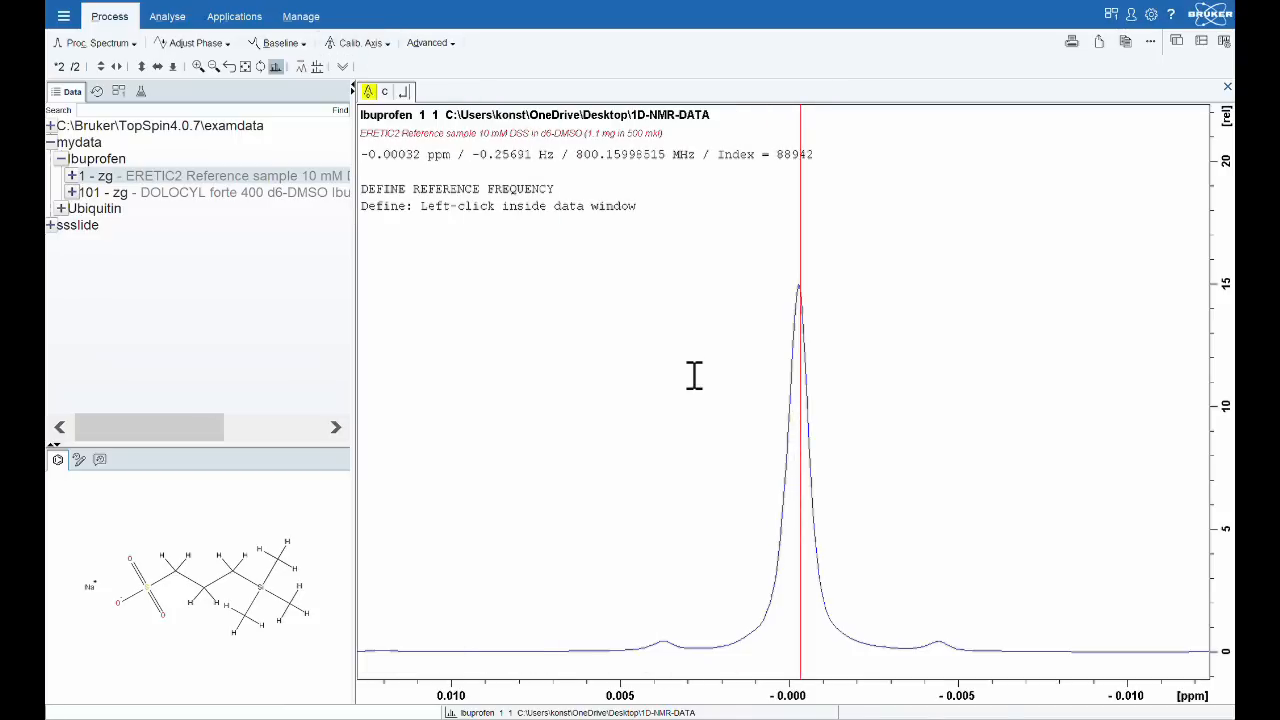
{"action": "left_click", "coordinate": [663, 380]}
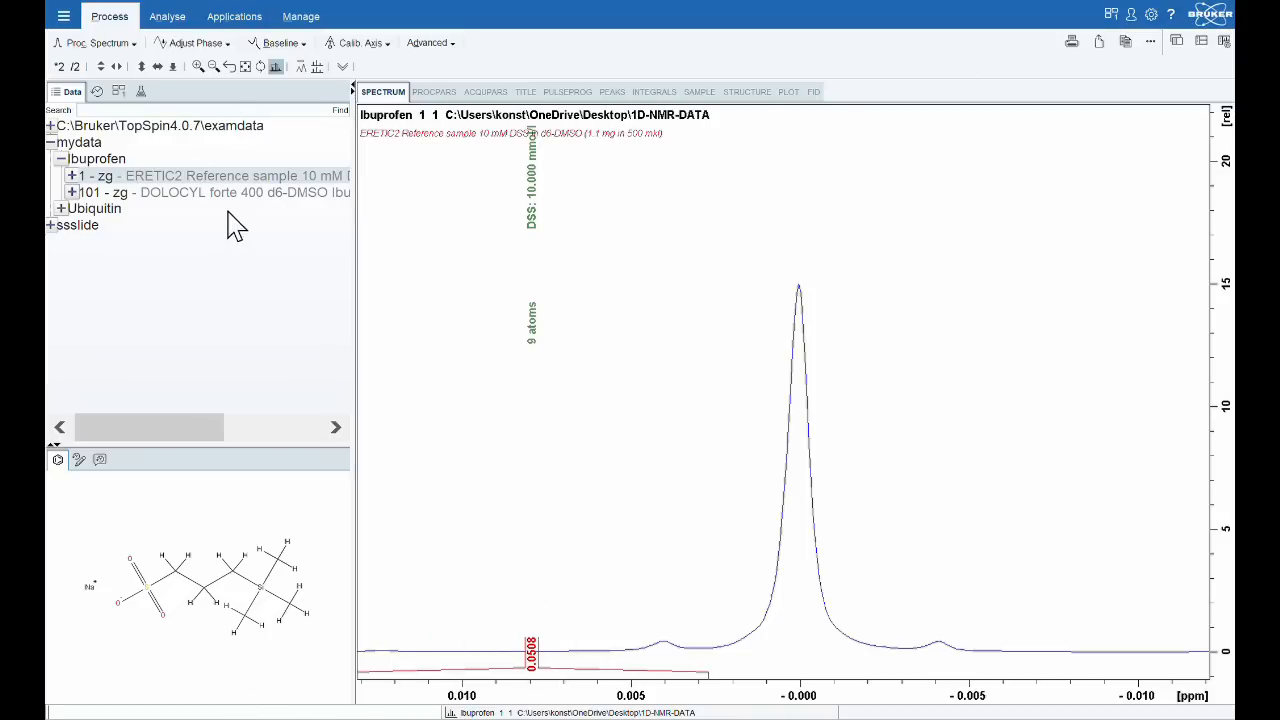
Open the DOLOCYL forte 400 ibuprofen dataset (101) and show its full spectrum.
{"action": "left_click_drag", "start_coordinate": [238, 196], "coordinate": [674, 326]}
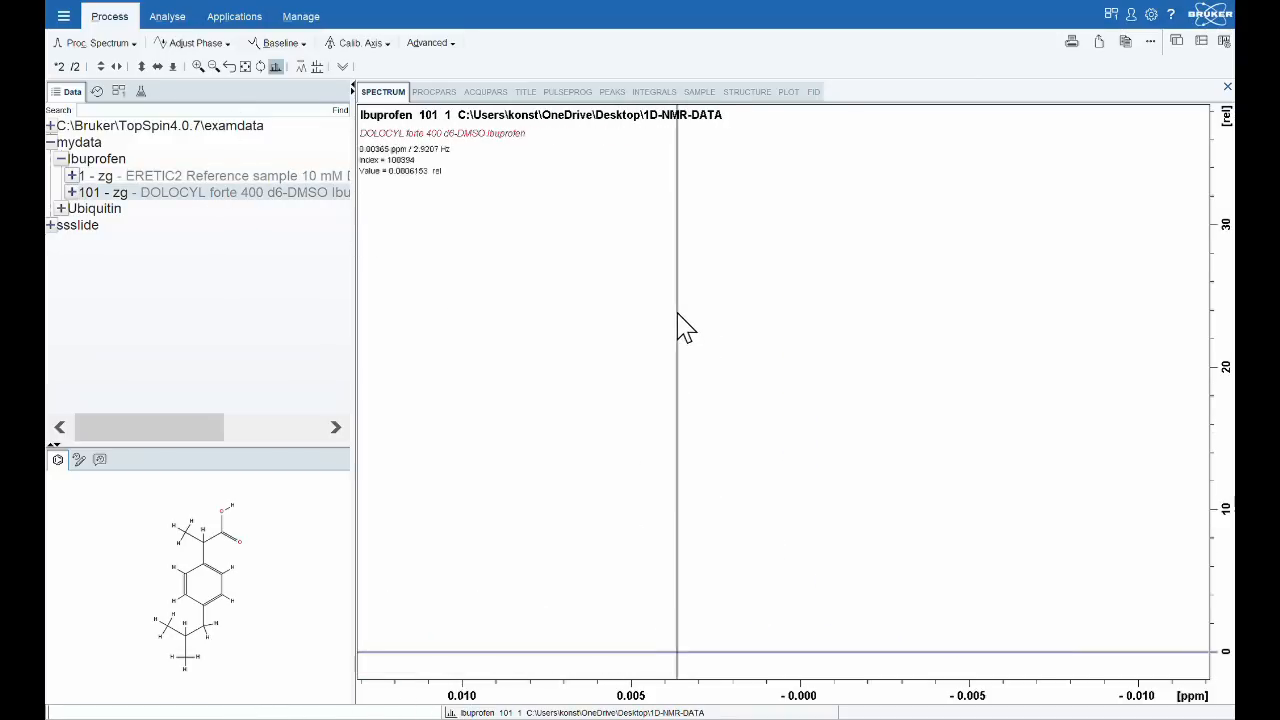
{"action": "left_click", "coordinate": [246, 66]}
{"action": "scroll", "coordinate": [815, 445], "scroll_direction": "up", "scroll_amount": 2}
{"action": "scroll", "coordinate": [815, 445], "scroll_direction": "down", "scroll_amount": 1}
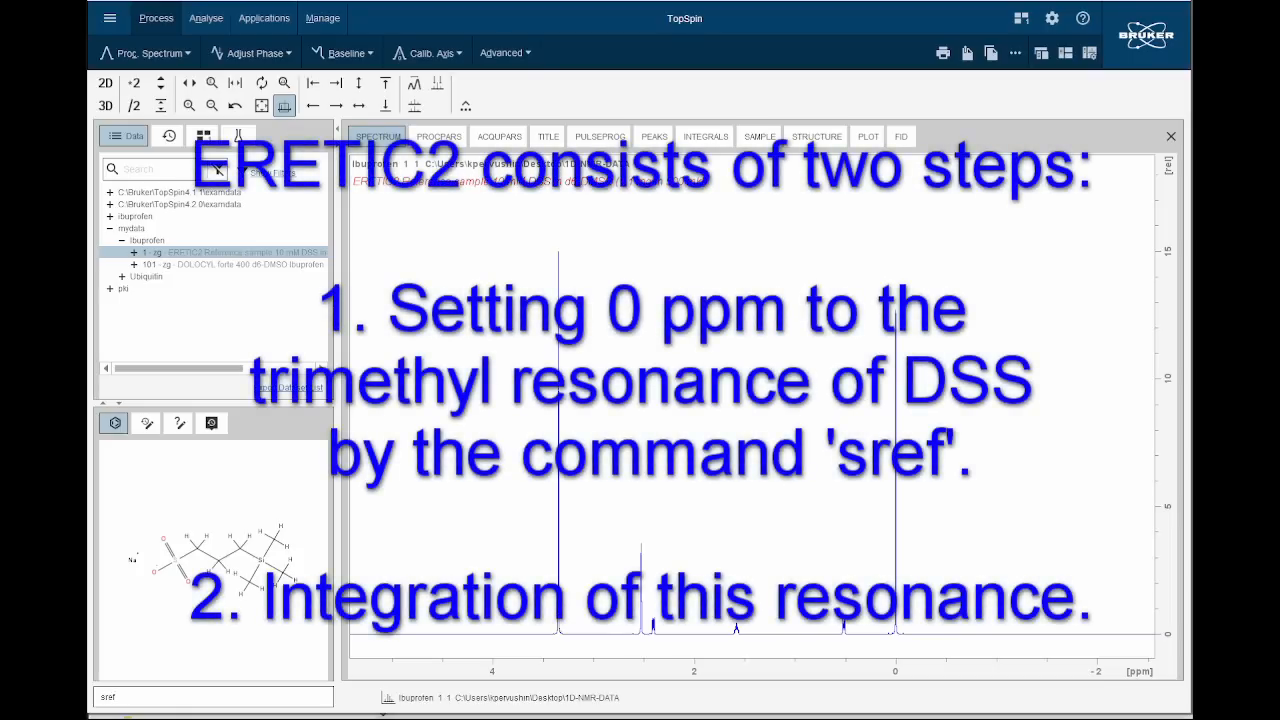
Reference the ERETIC2 spectrum with the sref command and integrate the DSS trimethyl peak from about 0.030 to -0.033 ppm.
{"action": "key", "text": "Return"}
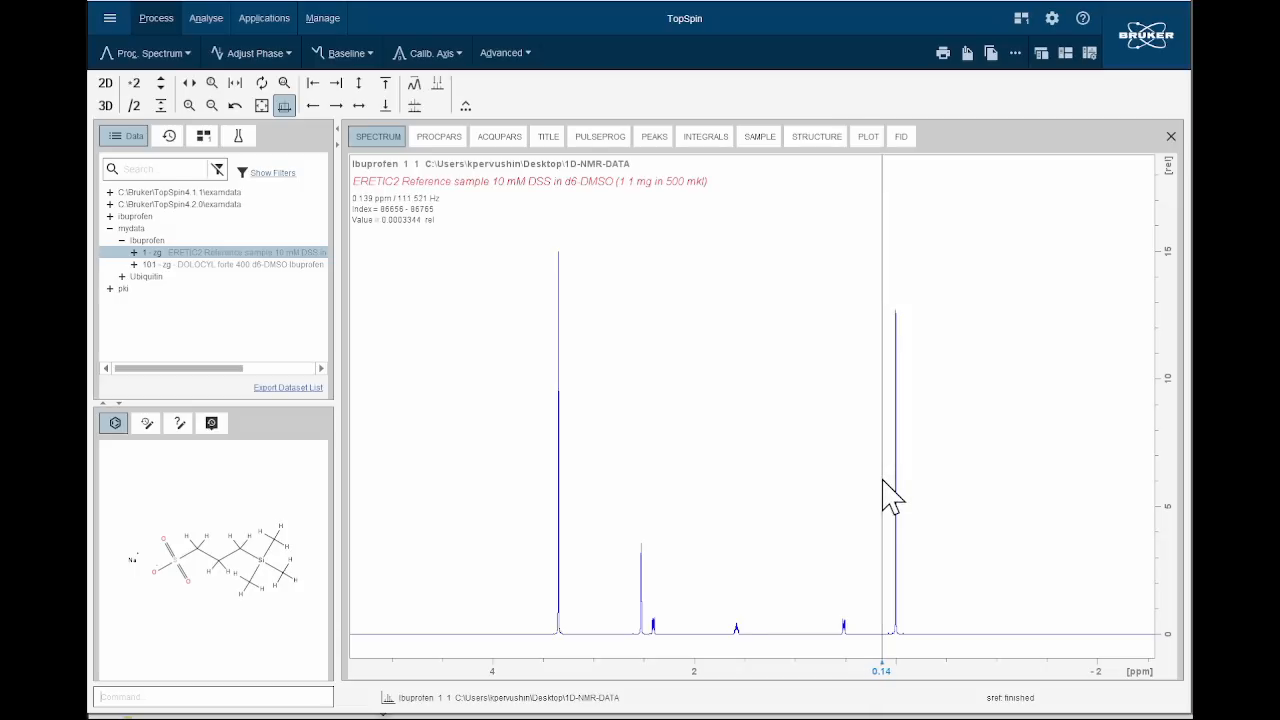
{"action": "left_click_drag", "start_coordinate": [868, 481], "coordinate": [923, 498]}
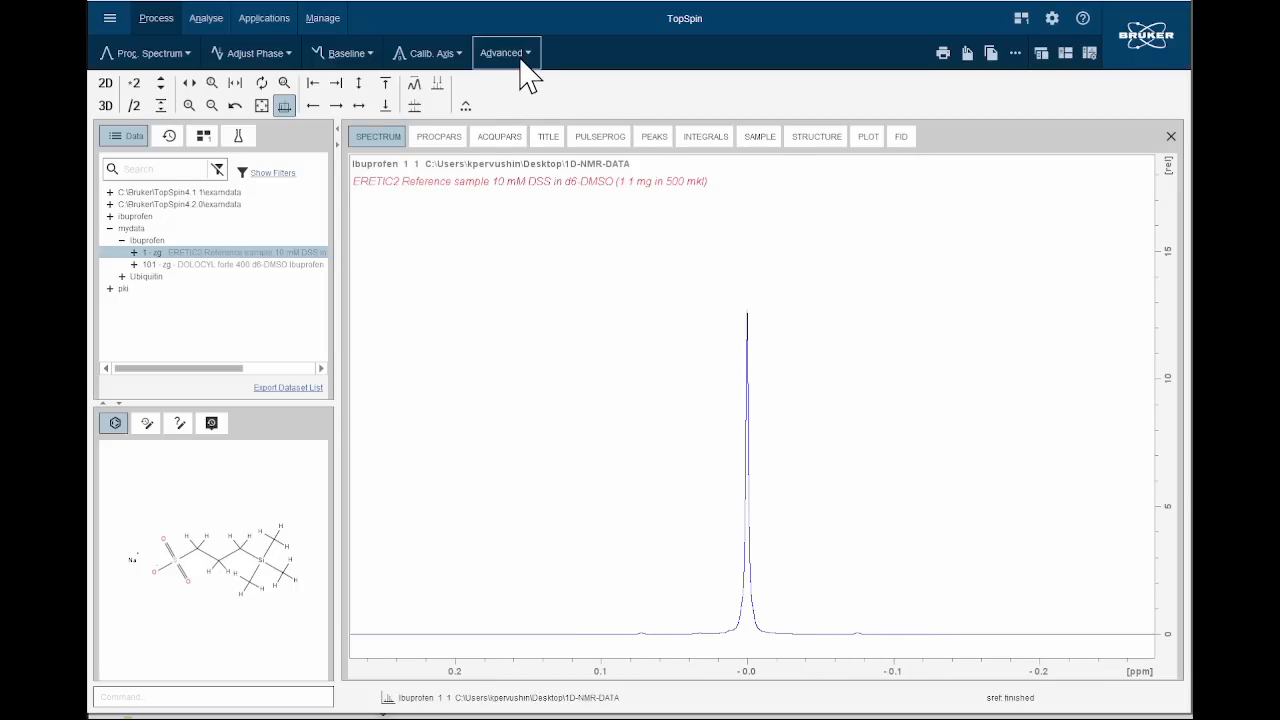
{"action": "left_click", "coordinate": [203, 18]}
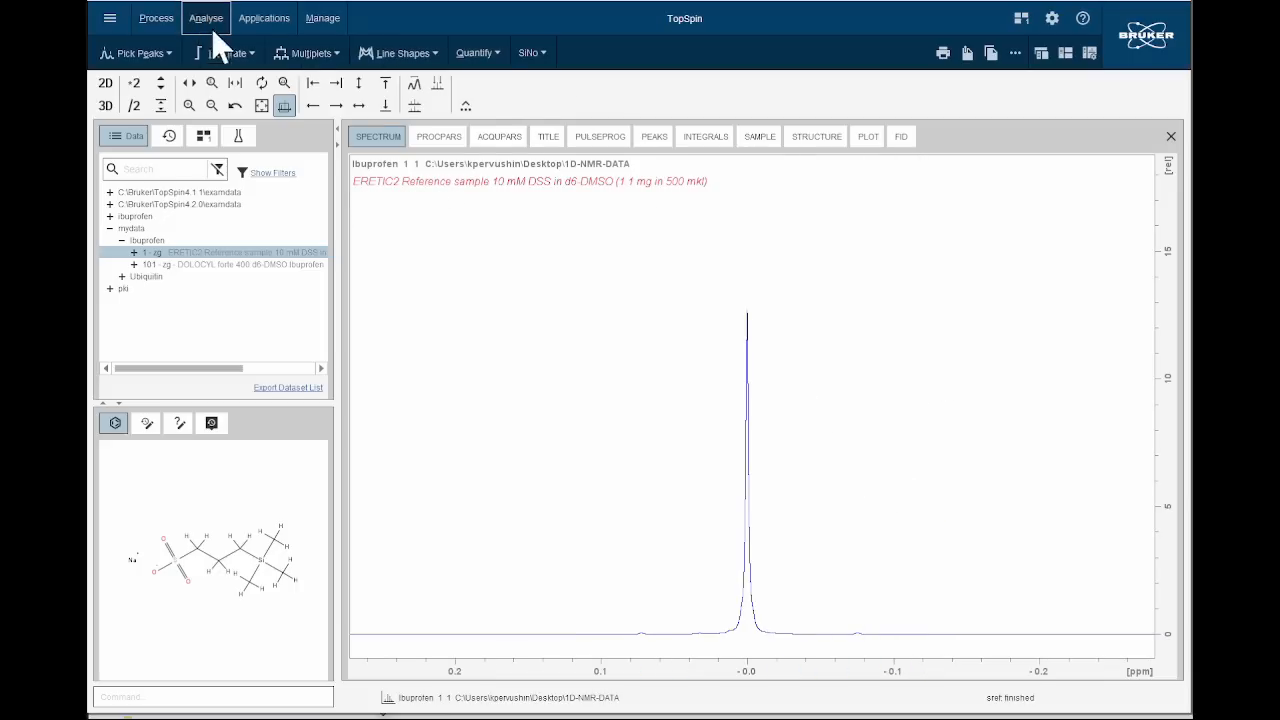
{"action": "left_click", "coordinate": [253, 57]}
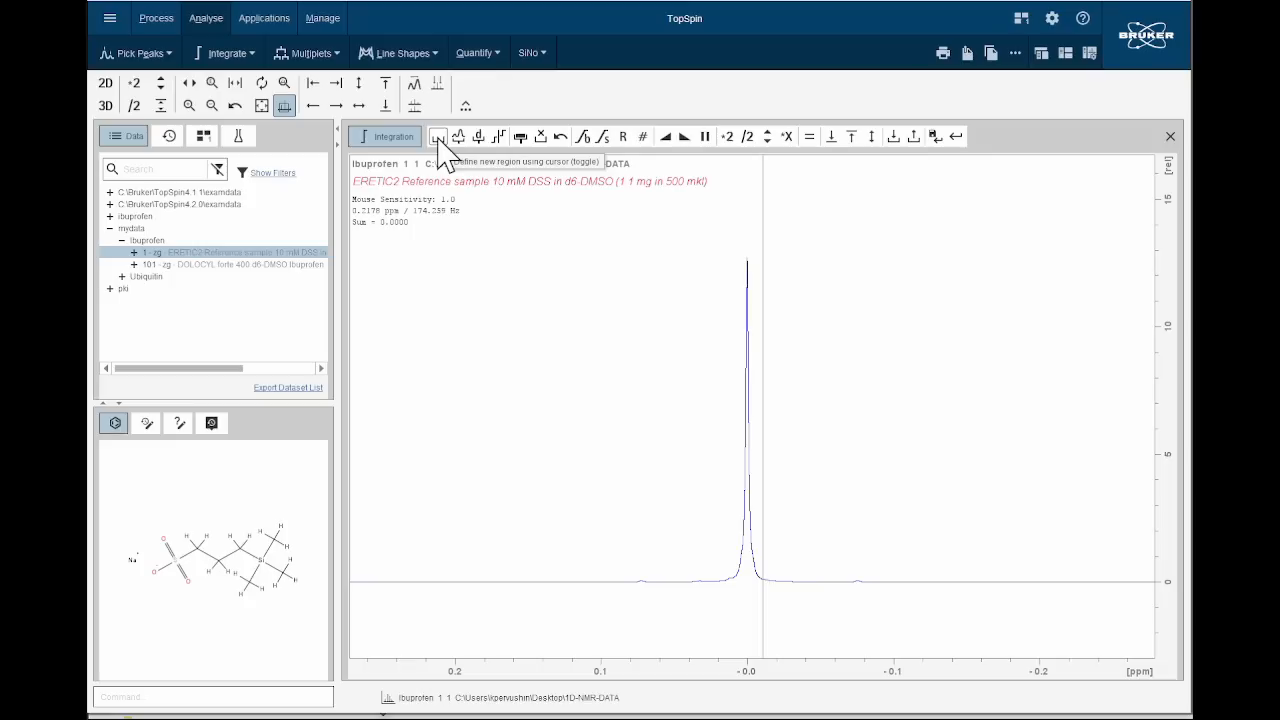
{"action": "left_click", "coordinate": [439, 138]}
{"action": "left_click_drag", "start_coordinate": [704, 396], "coordinate": [797, 410]}
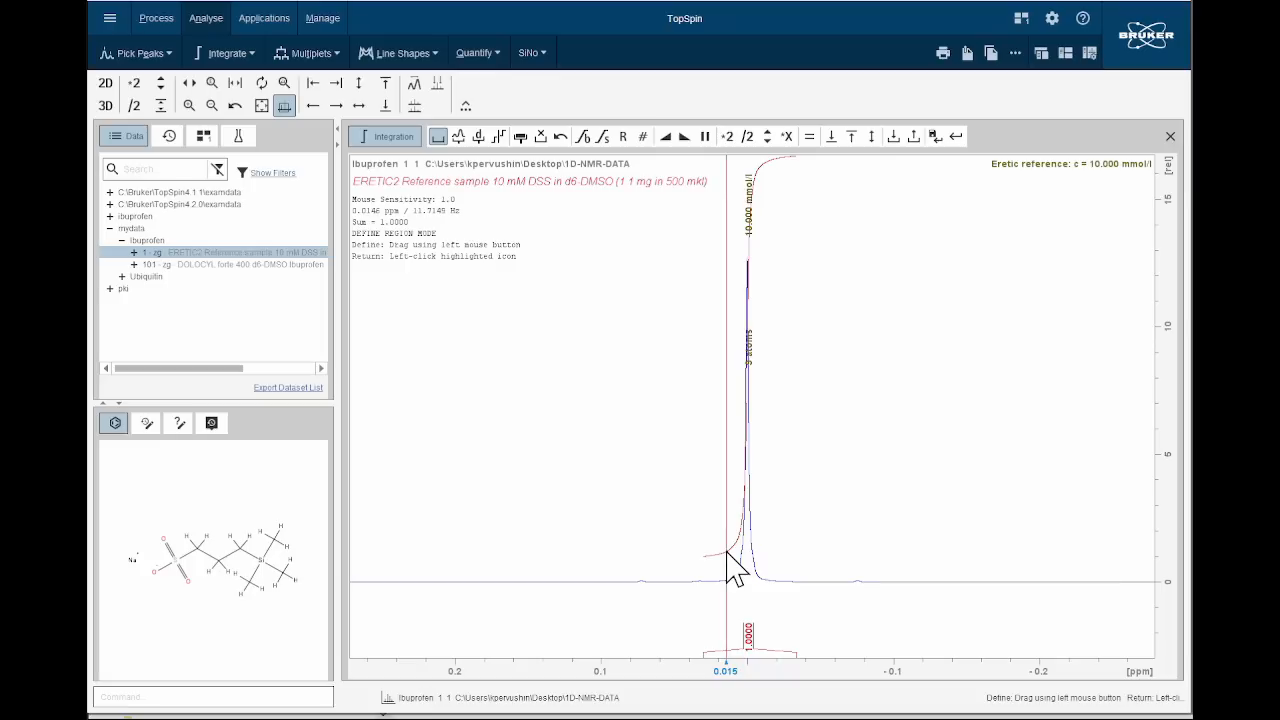
Define the DSS peak integral as the ERETIC reference with 9 atoms and show the full spectrum.
{"action": "right_click", "coordinate": [746, 402]}
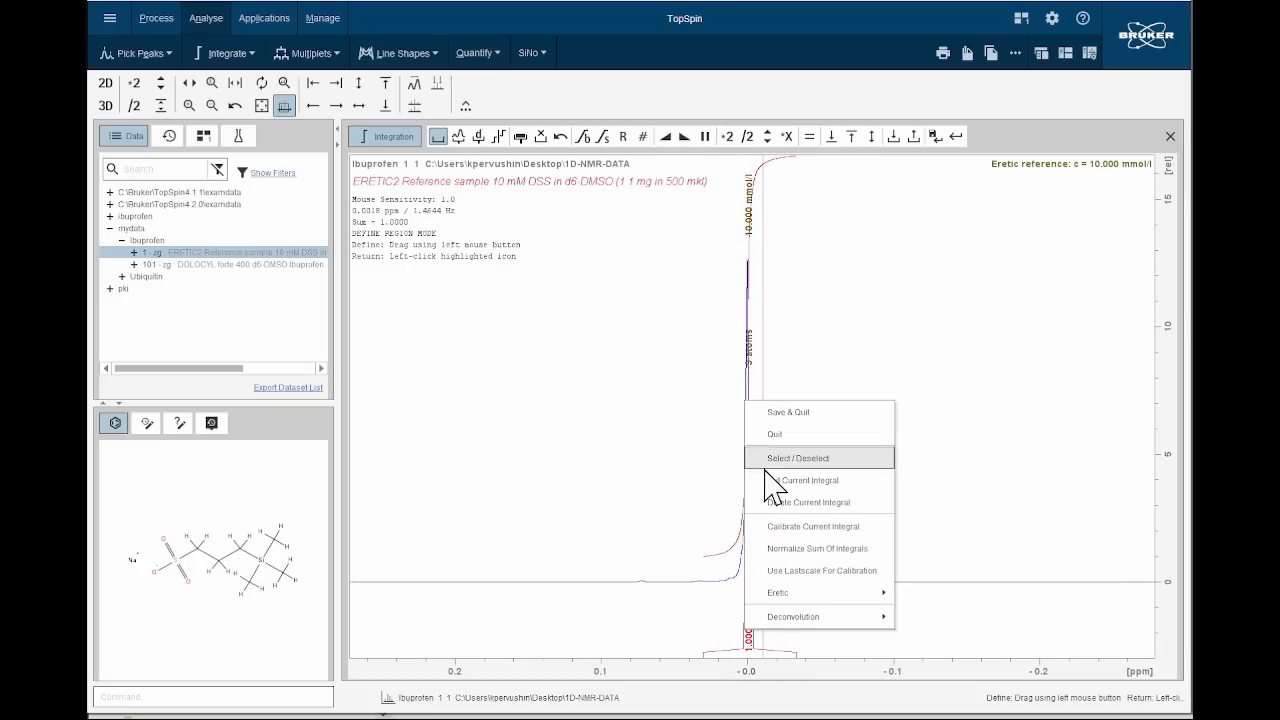
{"action": "mouse_move", "coordinate": [776, 592]}
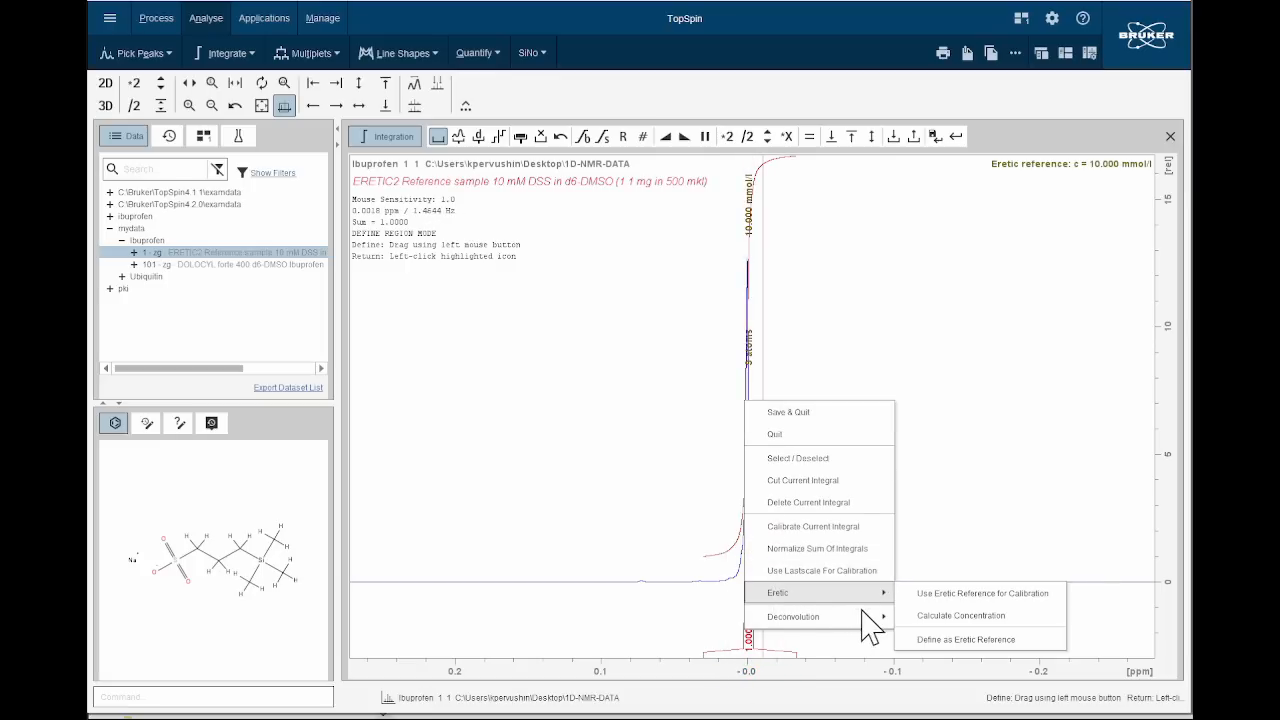
{"action": "left_click", "coordinate": [945, 640]}
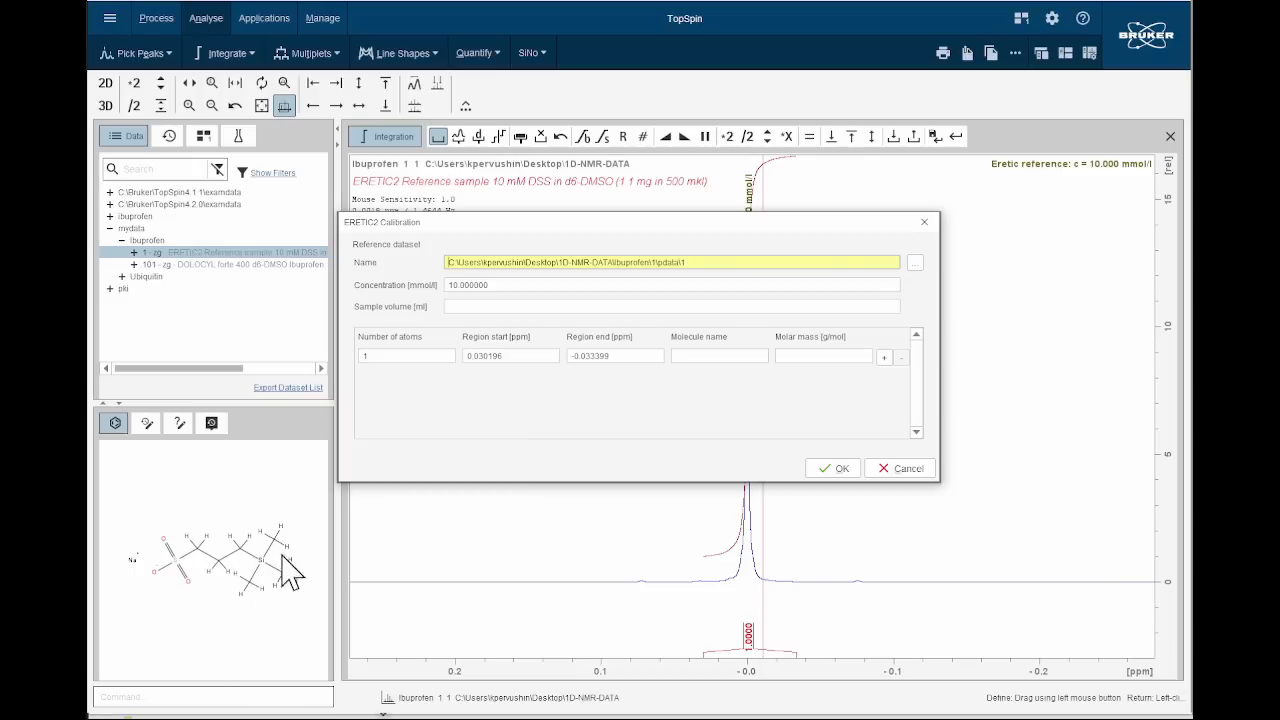
{"action": "double_click", "coordinate": [366, 356]}
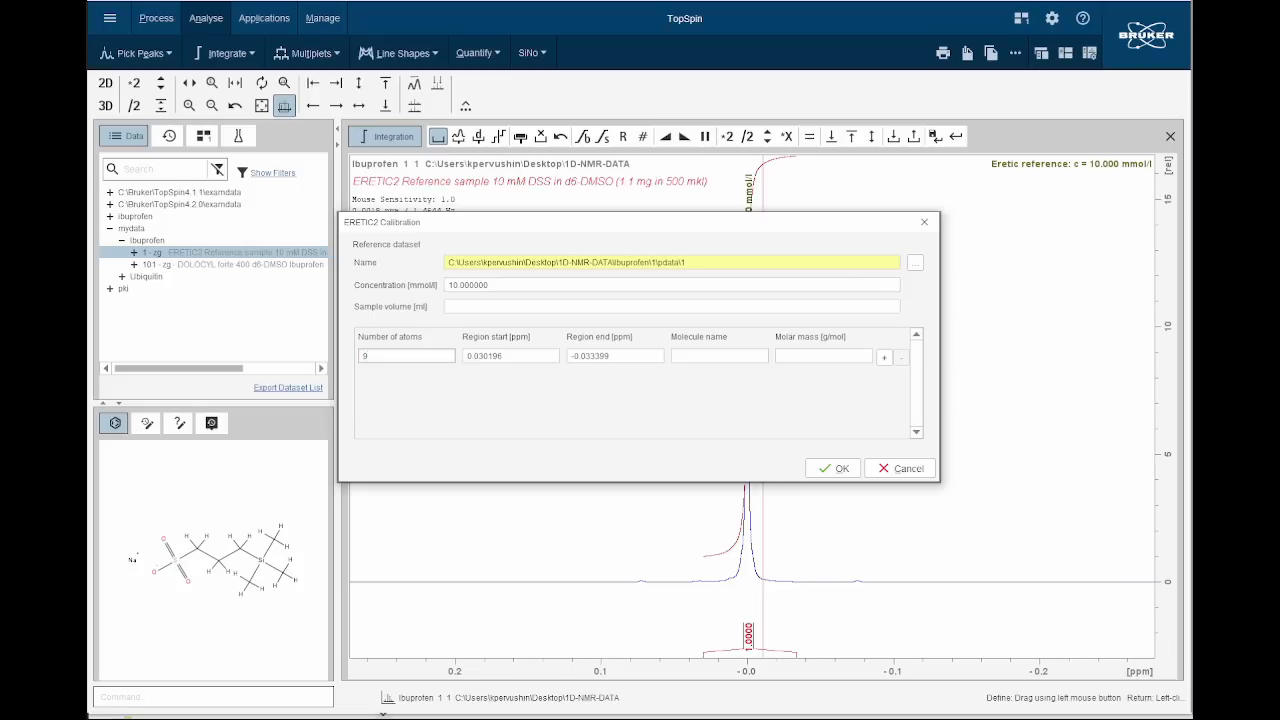
{"action": "type", "text": "9"}
{"action": "left_click", "coordinate": [837, 470]}
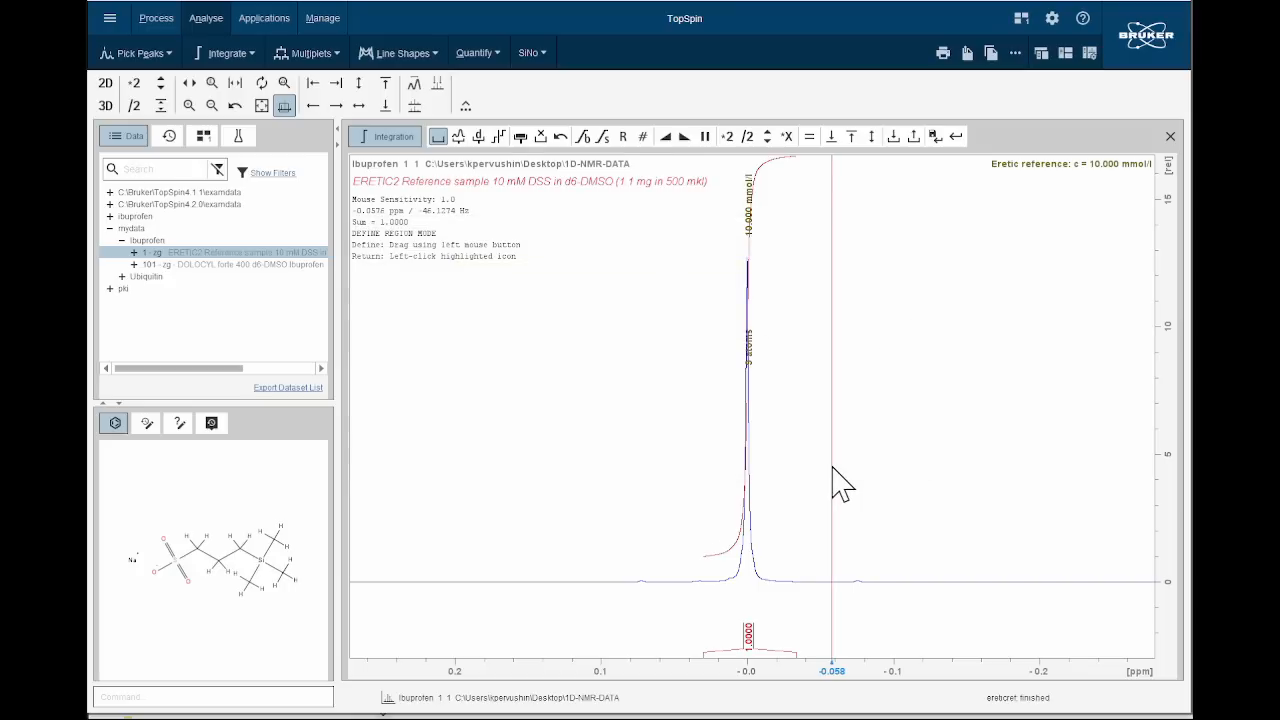
{"action": "left_click", "coordinate": [261, 106]}
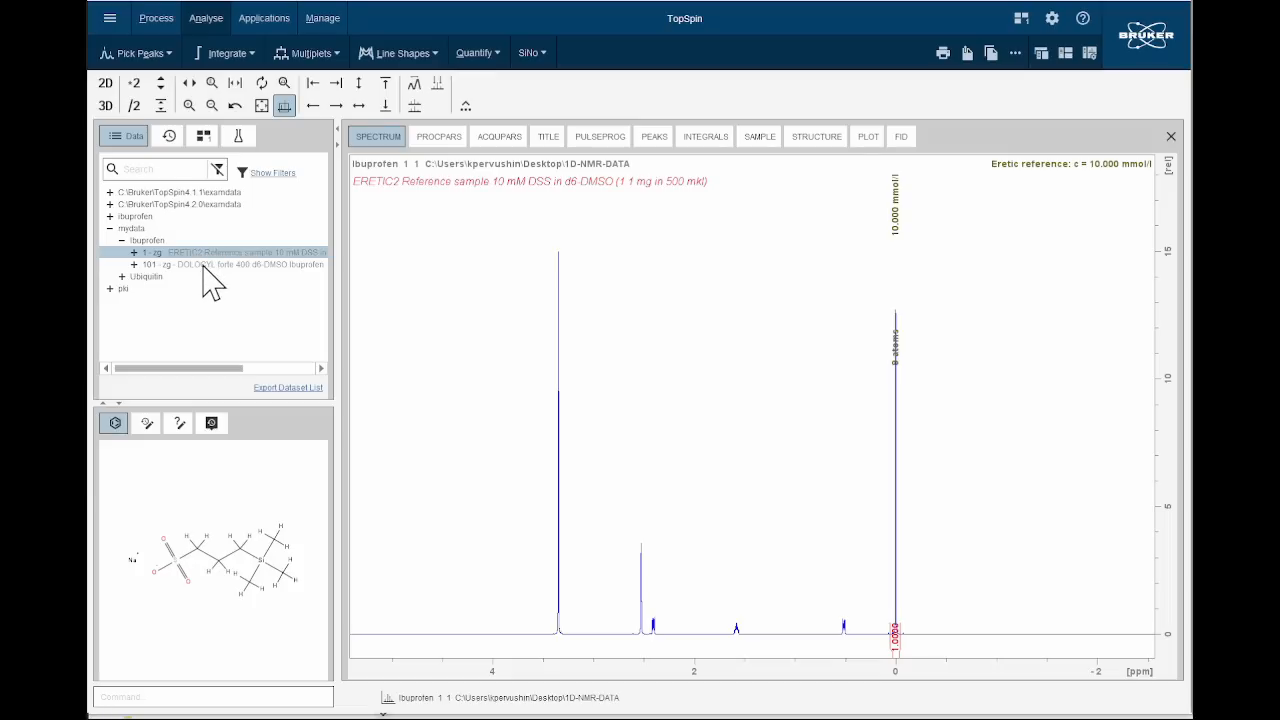
Open the full ibuprofen spectrum (dataset 101) and apply an exponential window function with 1.2 Hz line broadening.
{"action": "left_click_drag", "start_coordinate": [201, 267], "coordinate": [477, 295]}
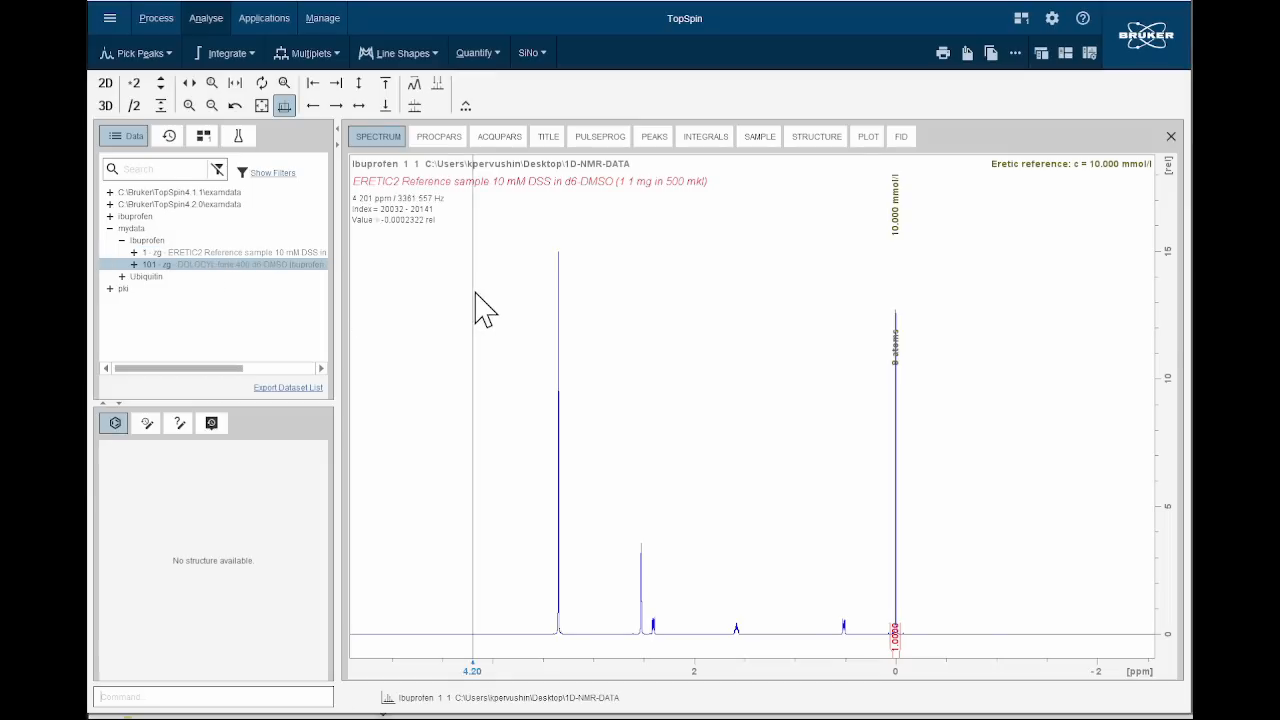
{"action": "left_click", "coordinate": [261, 106]}
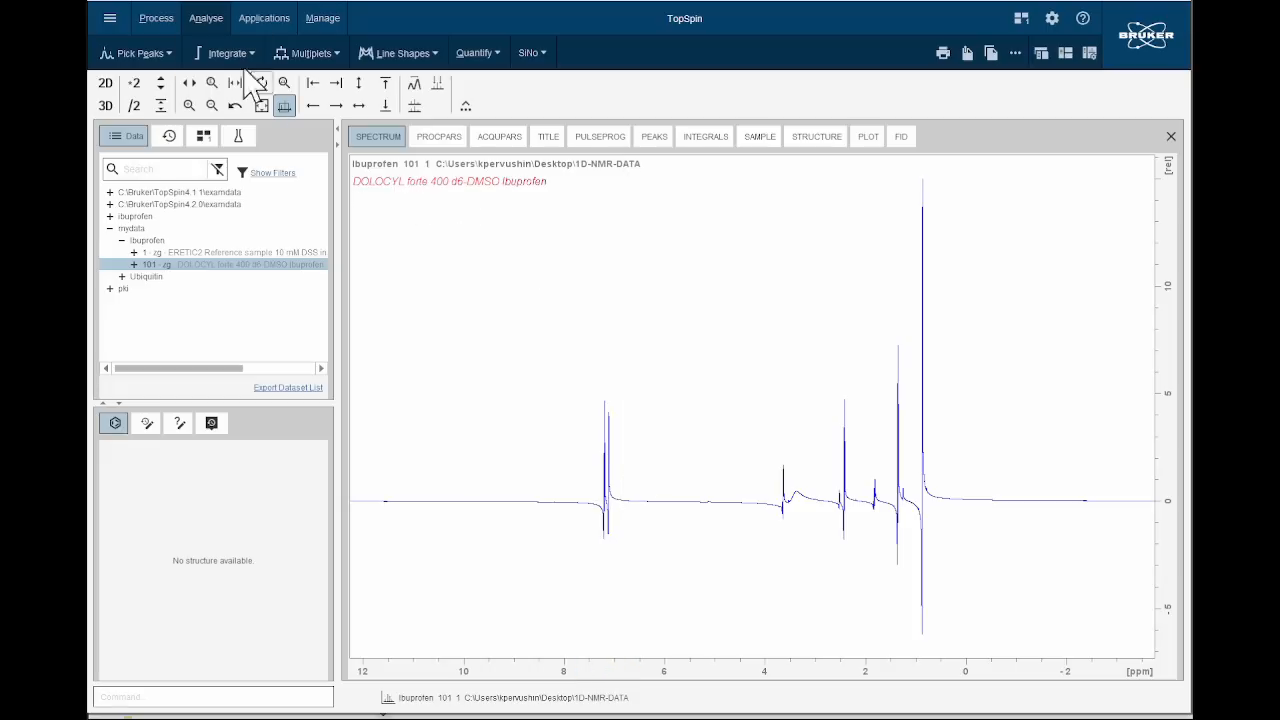
{"action": "left_click", "coordinate": [157, 18]}
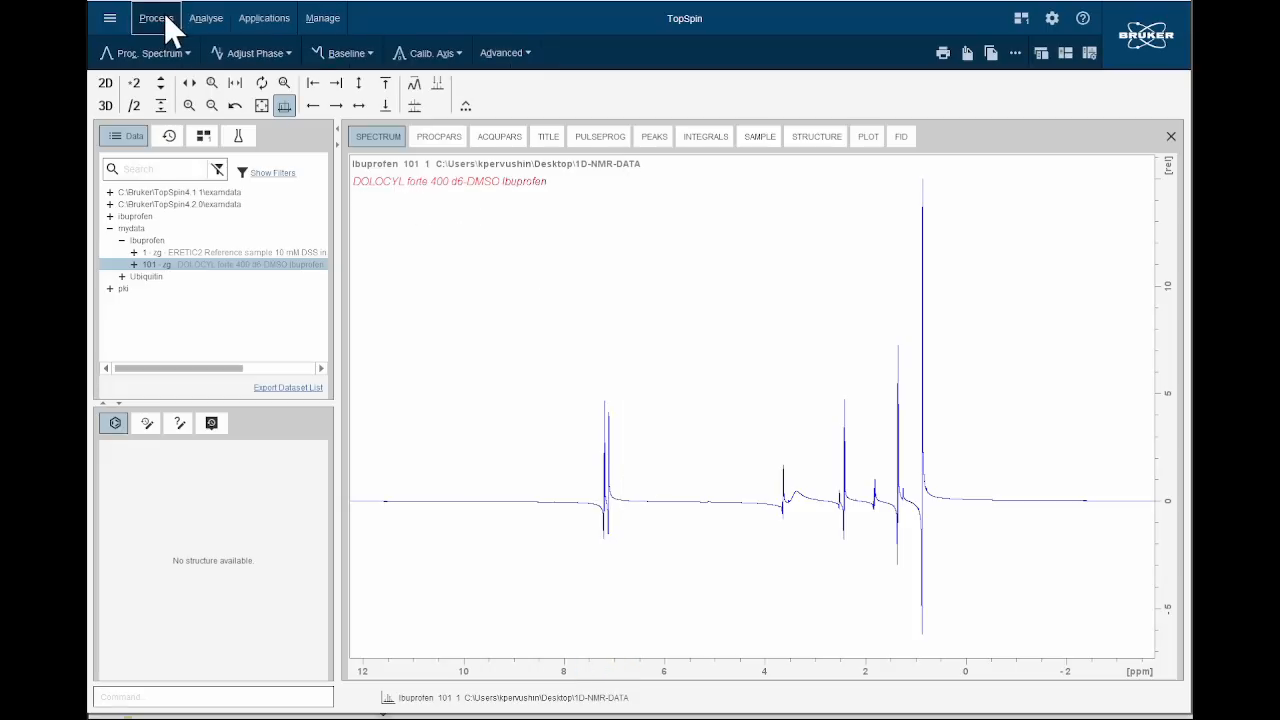
{"action": "left_click", "coordinate": [184, 52]}
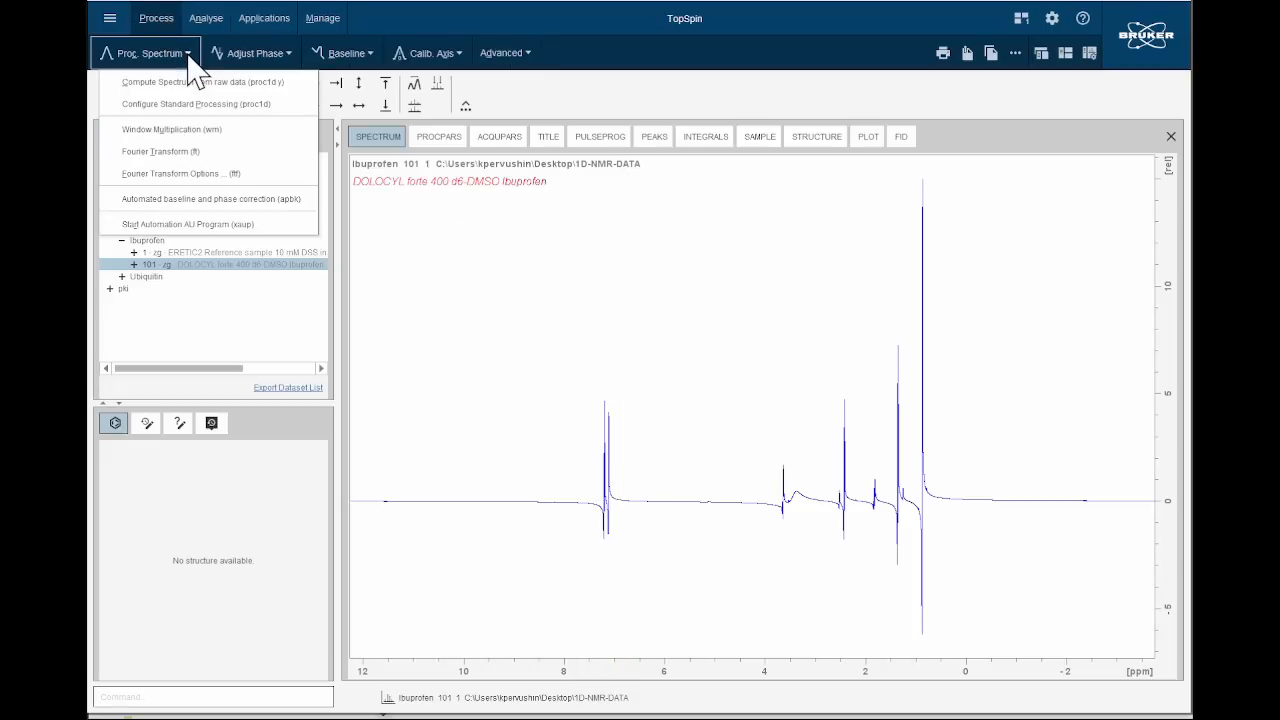
{"action": "left_click", "coordinate": [160, 129]}
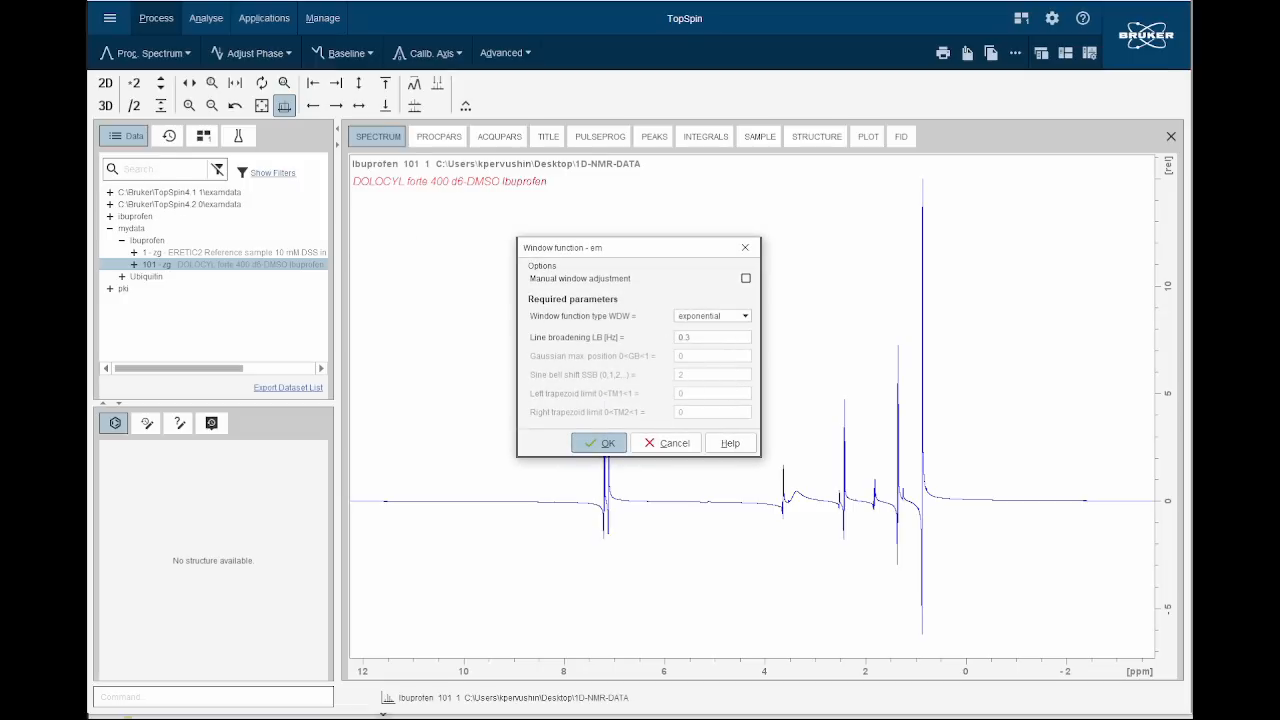
{"action": "left_click", "coordinate": [705, 337]}
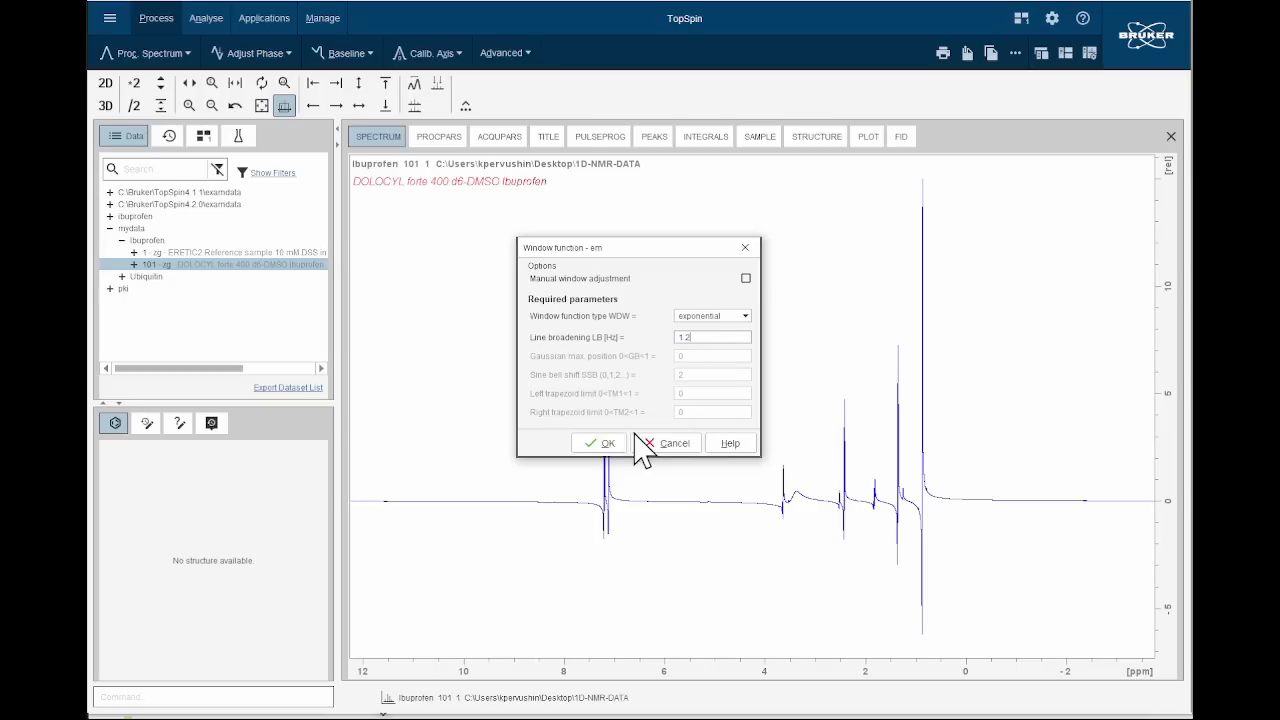
{"action": "left_click", "coordinate": [597, 440]}
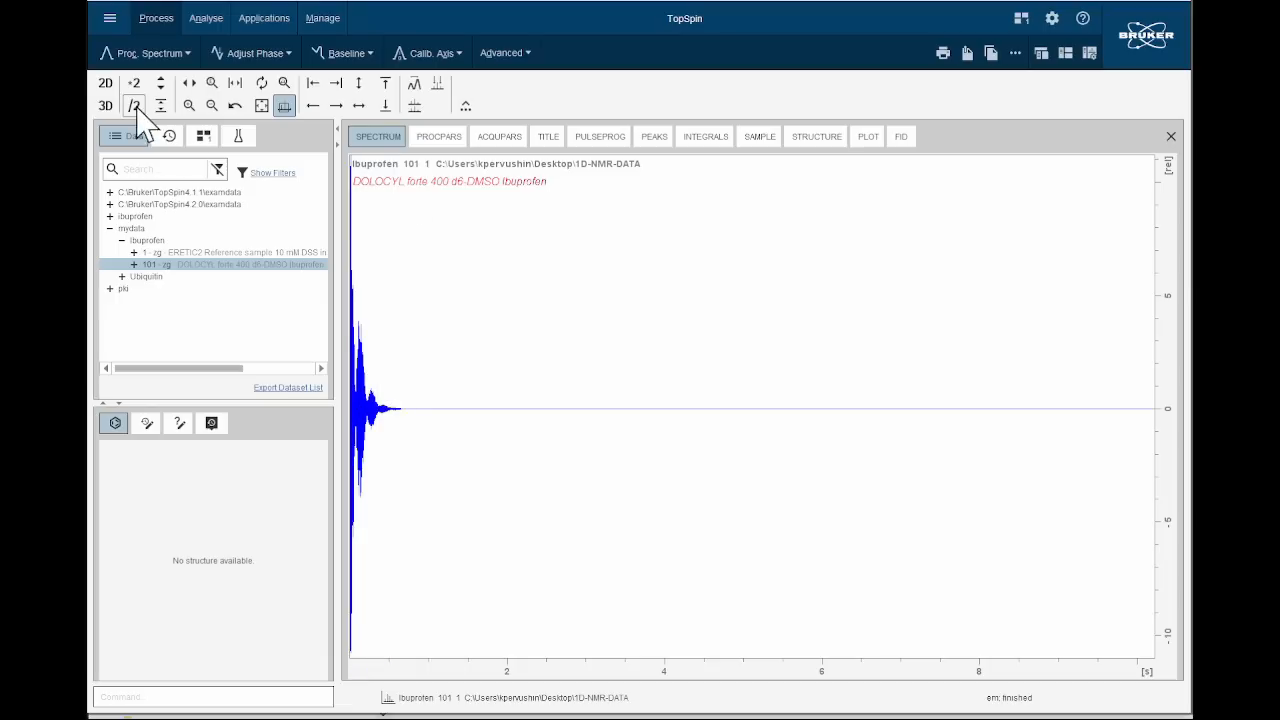
Fourier transform the windowed ibuprofen data without overriding it by standard processing, and correct its phase automatically with apk.
{"action": "left_click", "coordinate": [180, 57]}
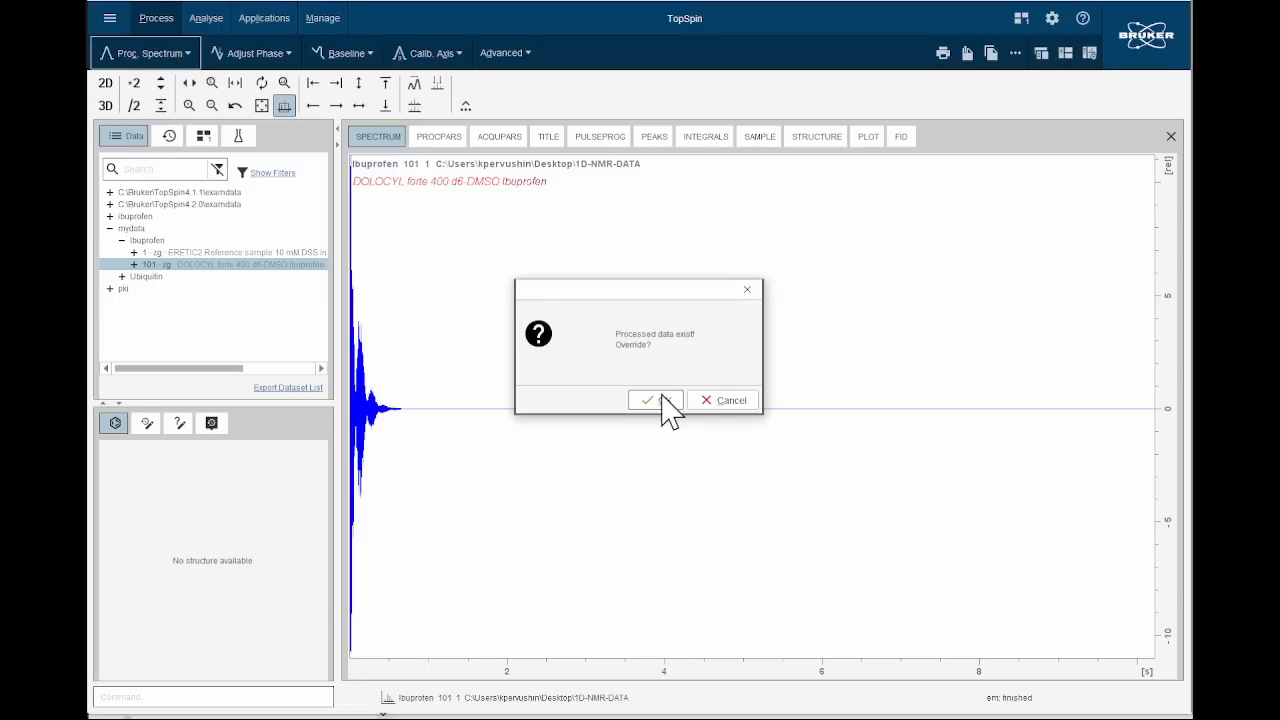
{"action": "left_click", "coordinate": [722, 401]}
{"action": "left_click", "coordinate": [190, 56]}
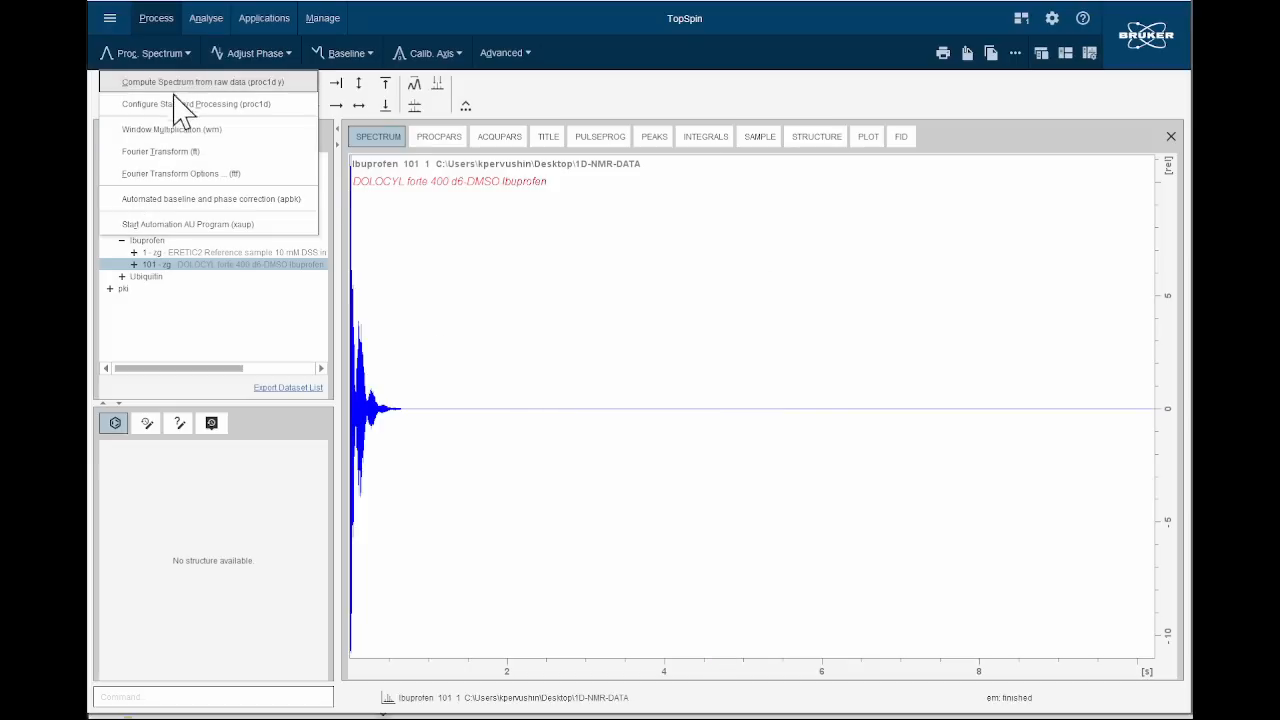
{"action": "left_click", "coordinate": [183, 151]}
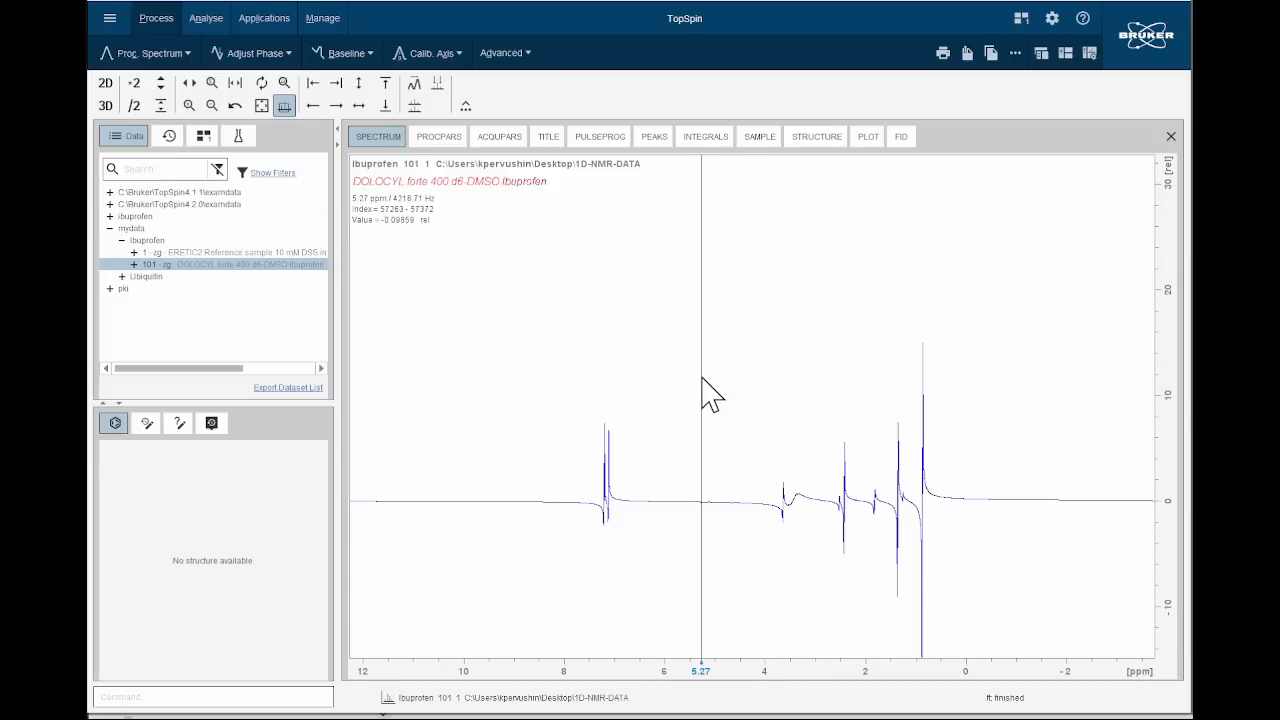
{"action": "scroll", "coordinate": [684, 337], "scroll_direction": "up", "scroll_amount": 1}
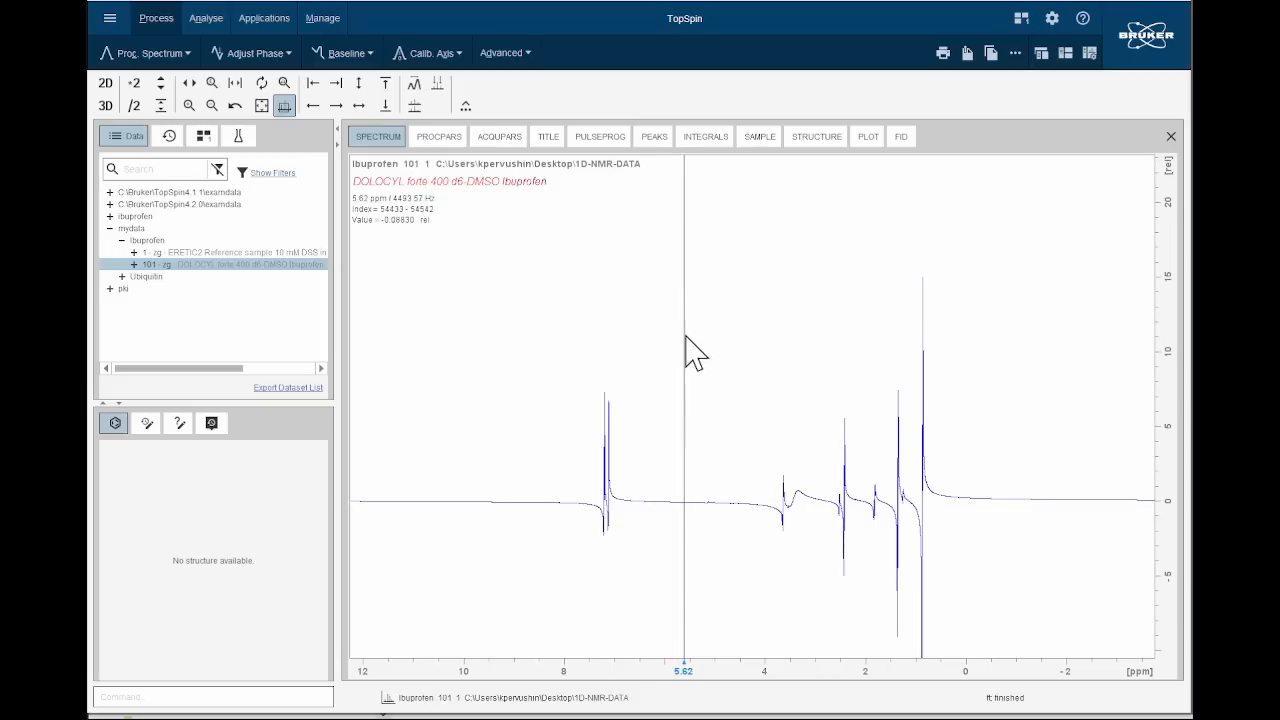
{"action": "scroll", "coordinate": [678, 405], "scroll_direction": "down", "scroll_amount": 1}
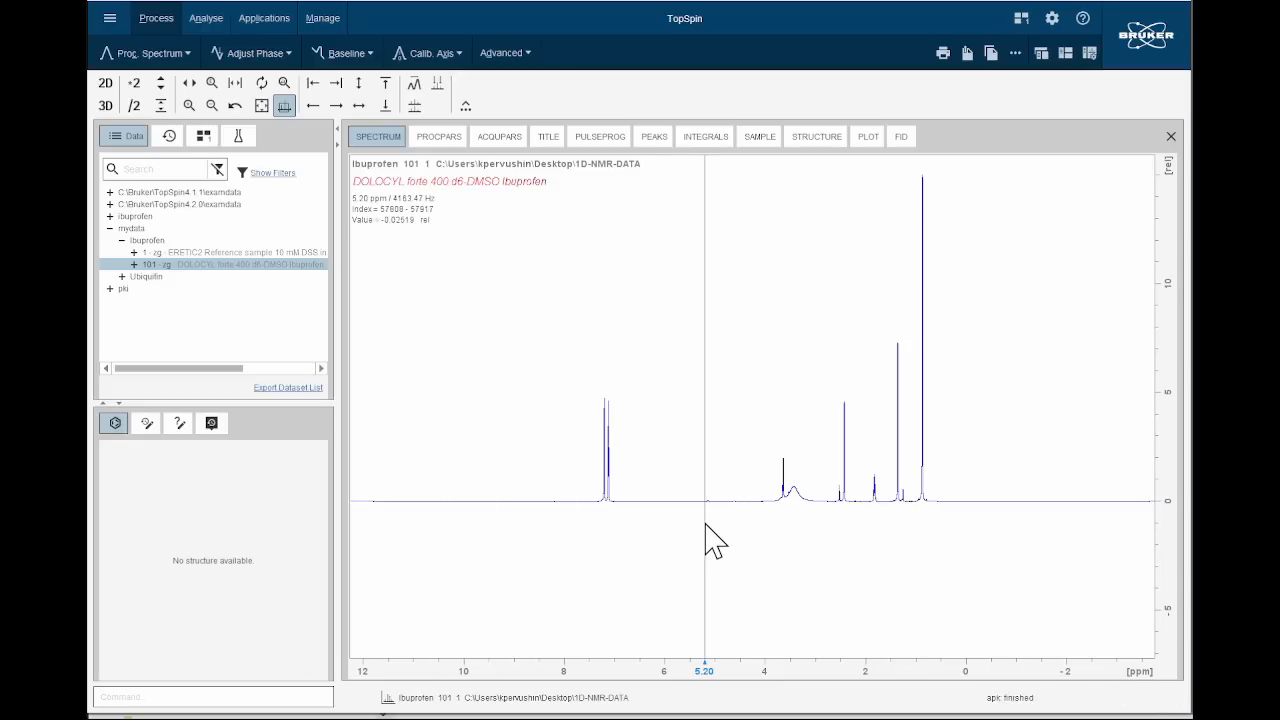
Magnify the ibuprofen baseline, start manual baseline correction and fit the constant term A to the baseline level.
{"action": "scroll", "coordinate": [724, 367], "scroll_direction": "up", "scroll_amount": 5}
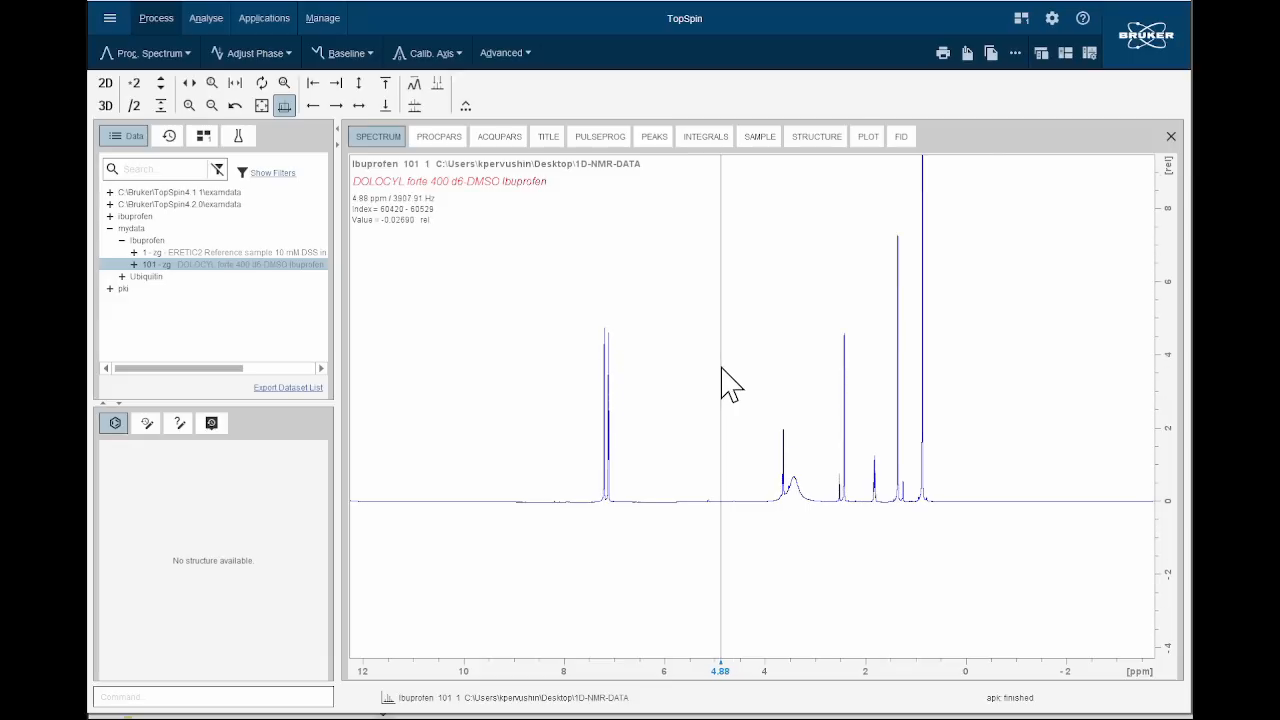
{"action": "scroll", "coordinate": [696, 397], "scroll_direction": "down", "scroll_amount": 2}
{"action": "scroll", "coordinate": [699, 426], "scroll_direction": "up", "scroll_amount": 1}
{"action": "scroll", "coordinate": [702, 443], "scroll_direction": "up", "scroll_amount": 8}
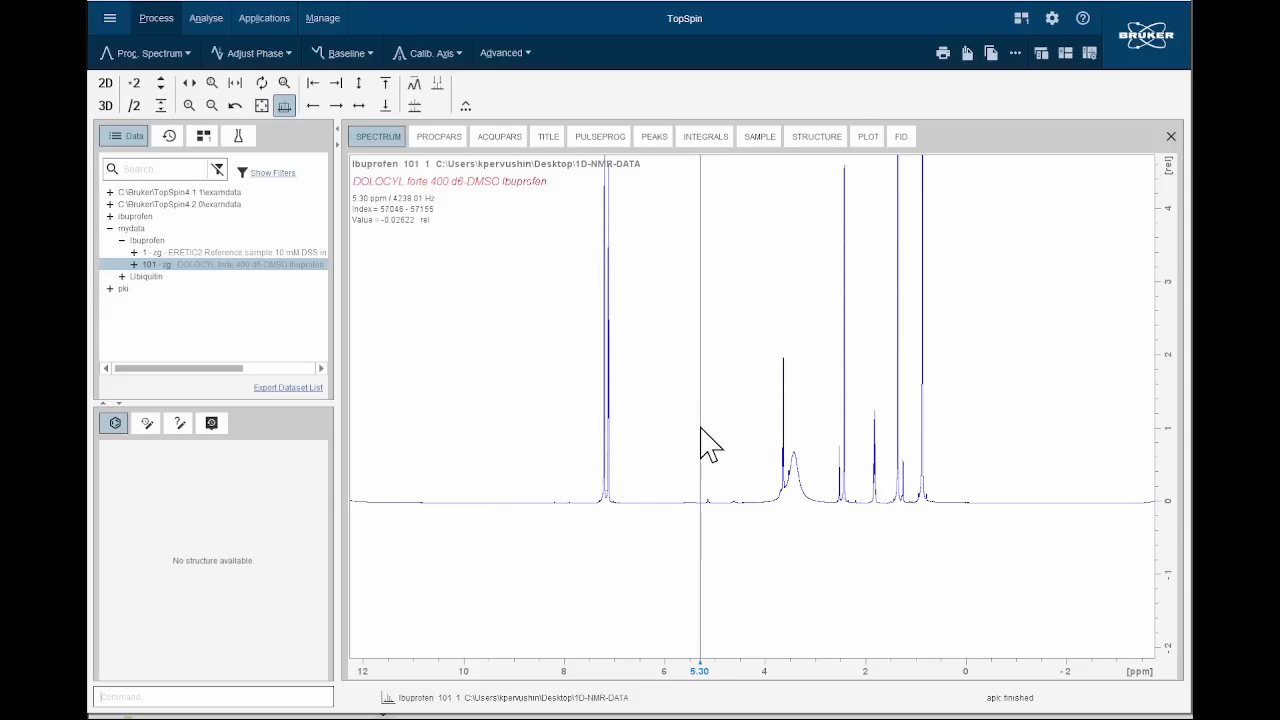
{"action": "scroll", "coordinate": [704, 435], "scroll_direction": "up", "scroll_amount": 4}
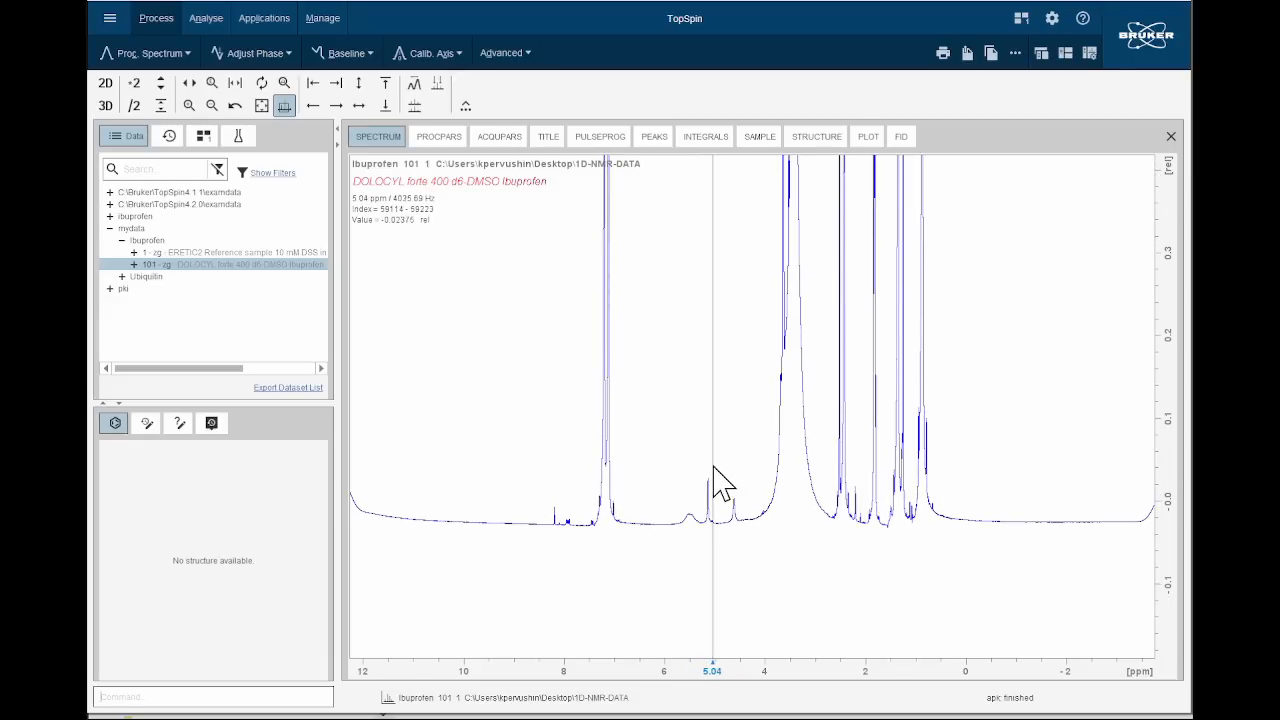
{"action": "left_click", "coordinate": [367, 56]}
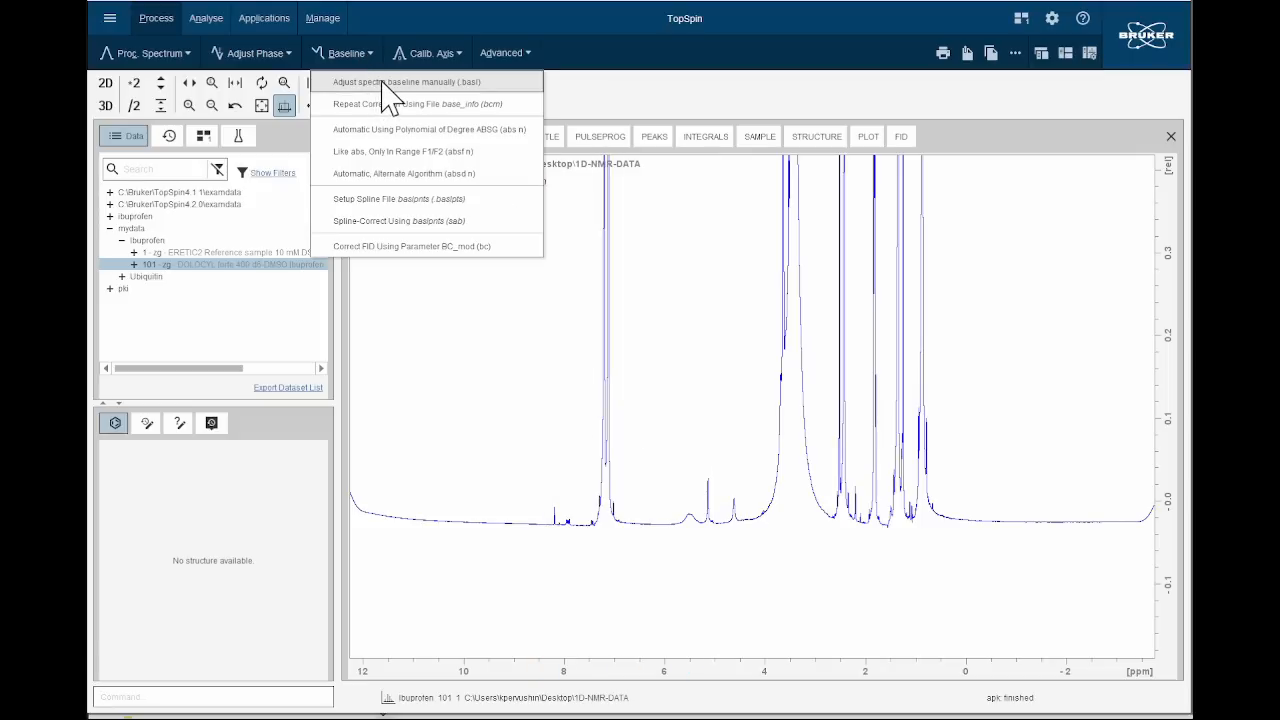
{"action": "left_click", "coordinate": [382, 84]}
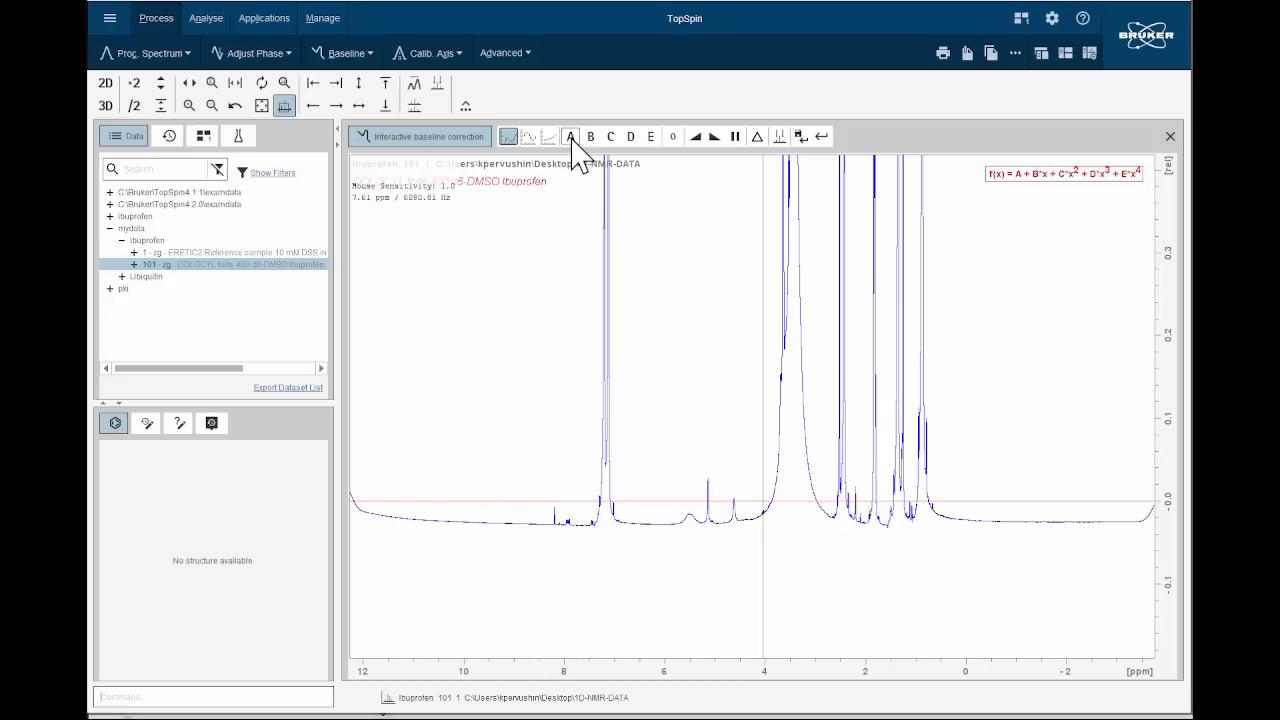
{"action": "left_click_drag", "start_coordinate": [574, 141], "coordinate": [575, 143]}
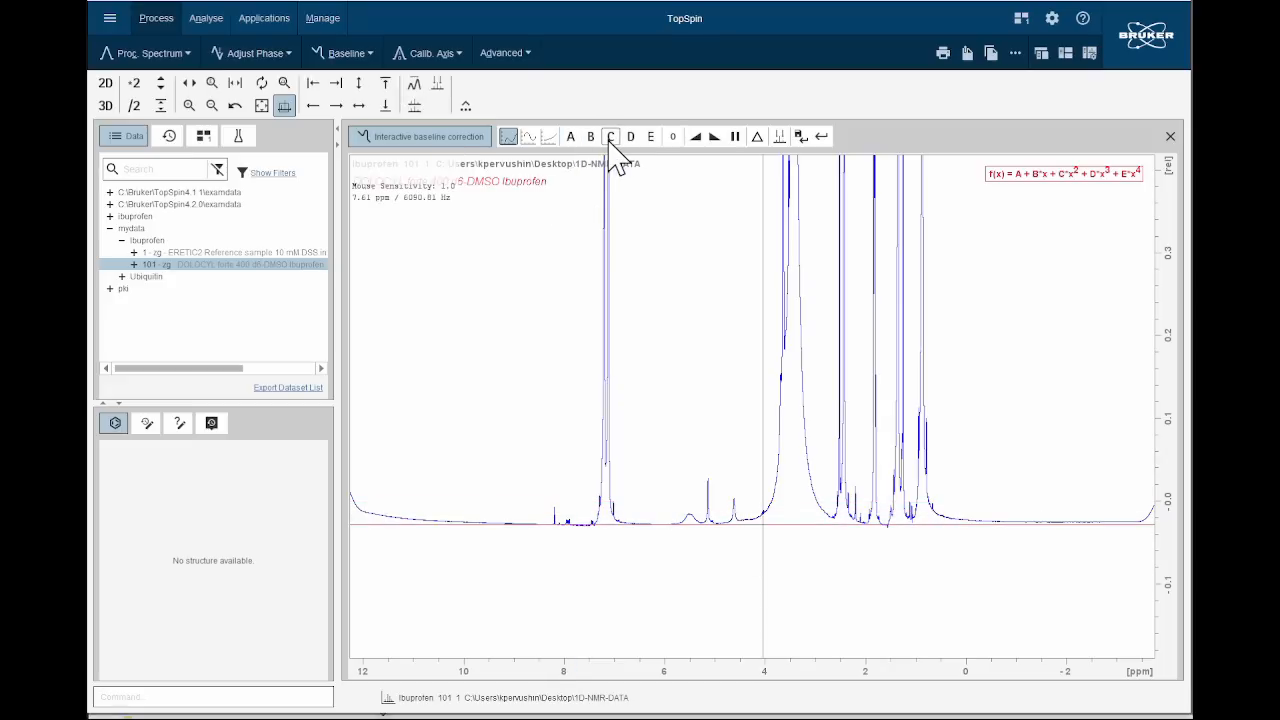
Fit the slope term B, readjust the constant term A, preview the difference and save the baseline correction.
{"action": "left_click", "coordinate": [590, 140]}
{"action": "left_click_drag", "start_coordinate": [591, 140], "coordinate": [592, 141]}
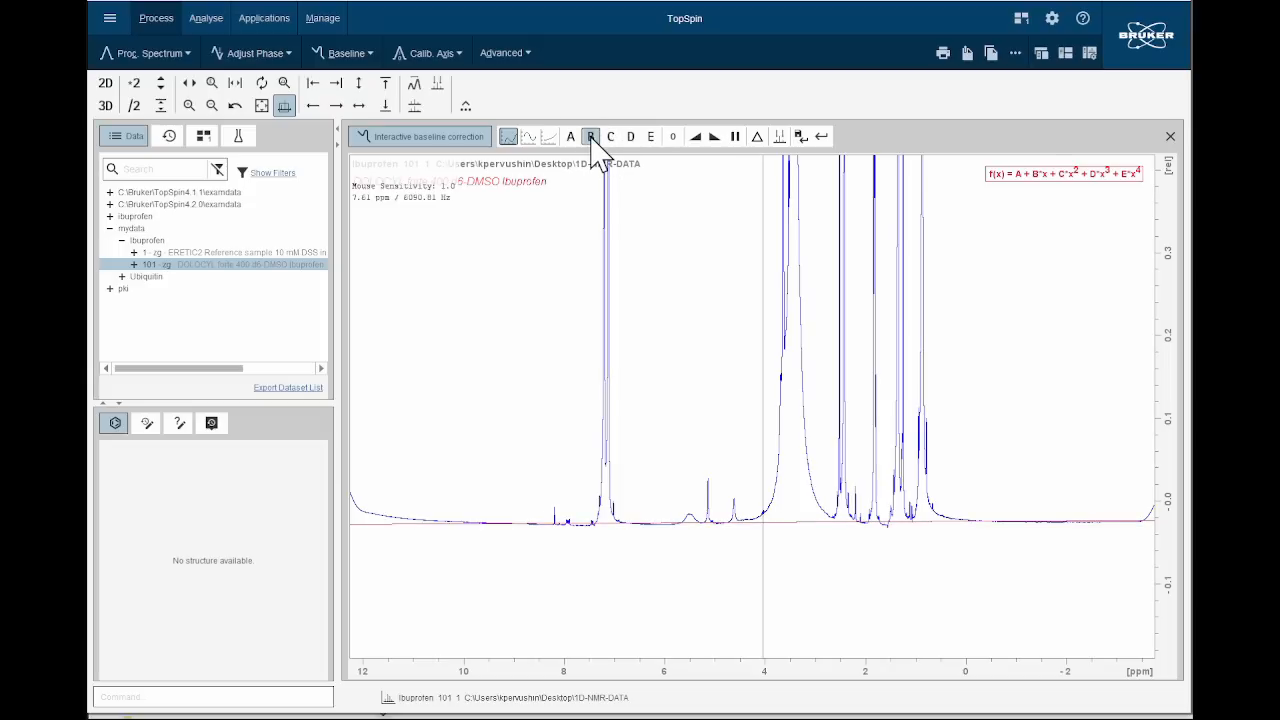
{"action": "left_click_drag", "start_coordinate": [573, 147], "coordinate": [575, 148]}
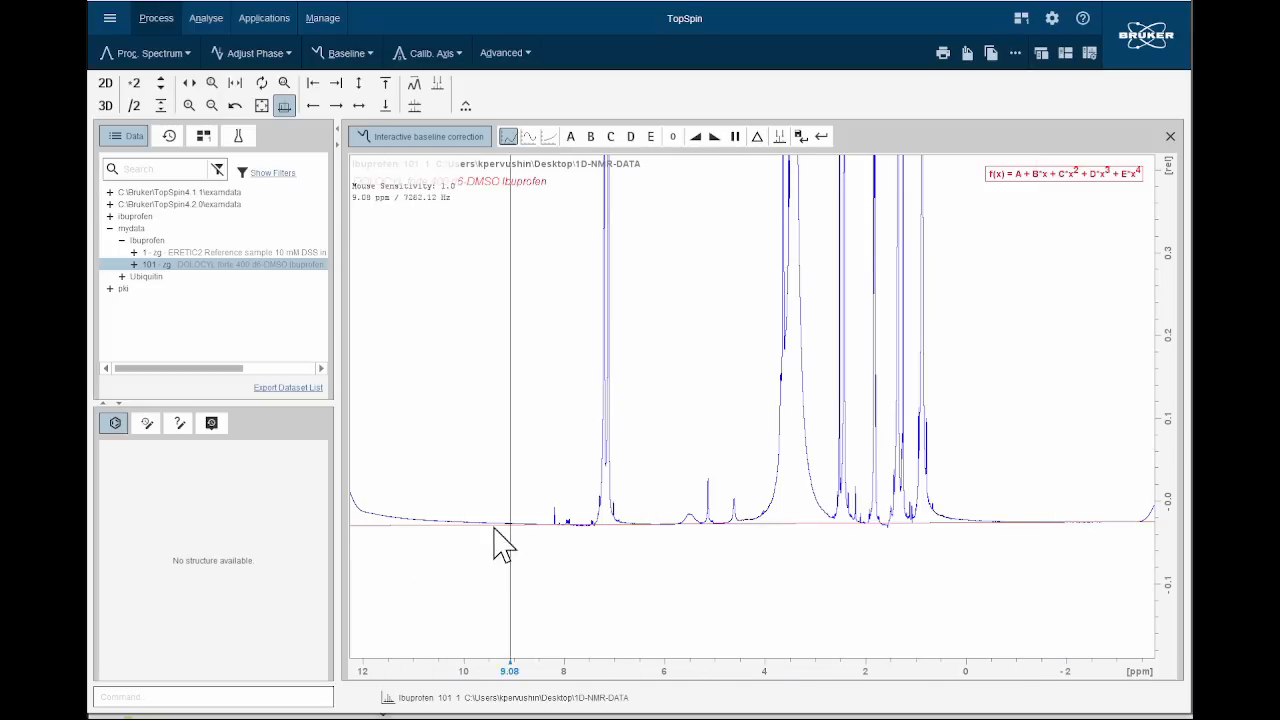
{"action": "left_click", "coordinate": [758, 137]}
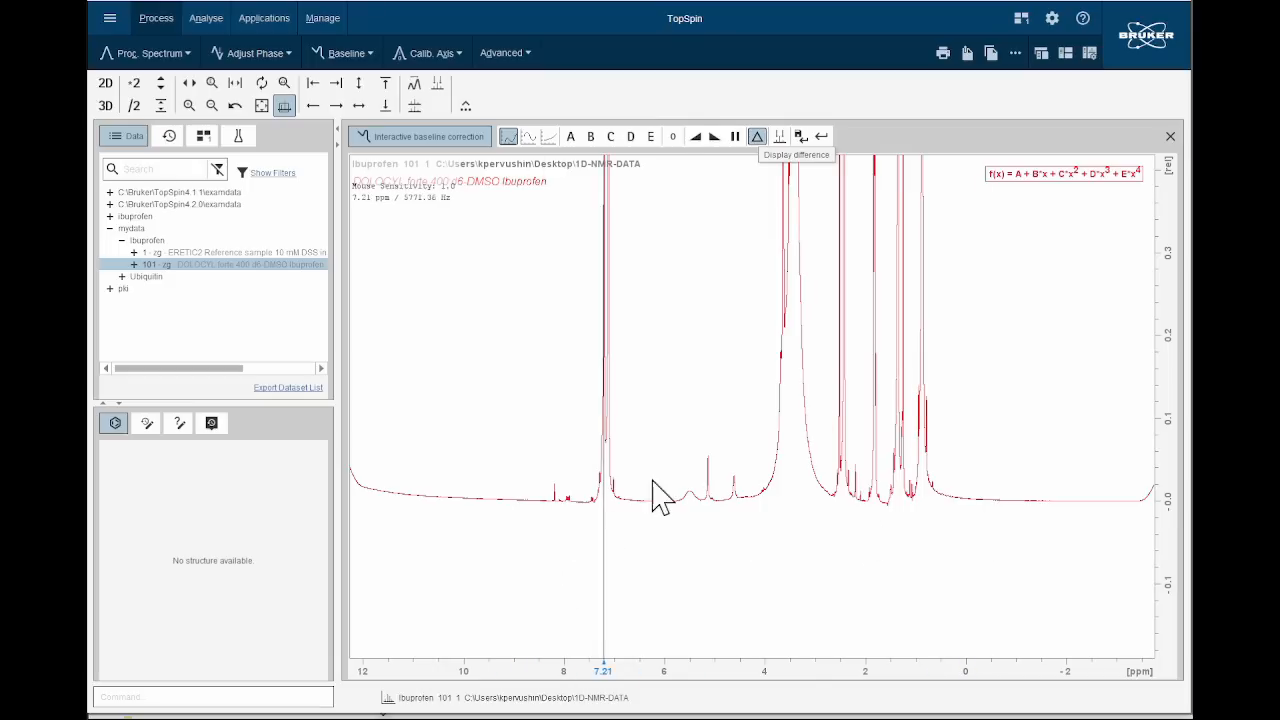
{"action": "left_click", "coordinate": [801, 137]}
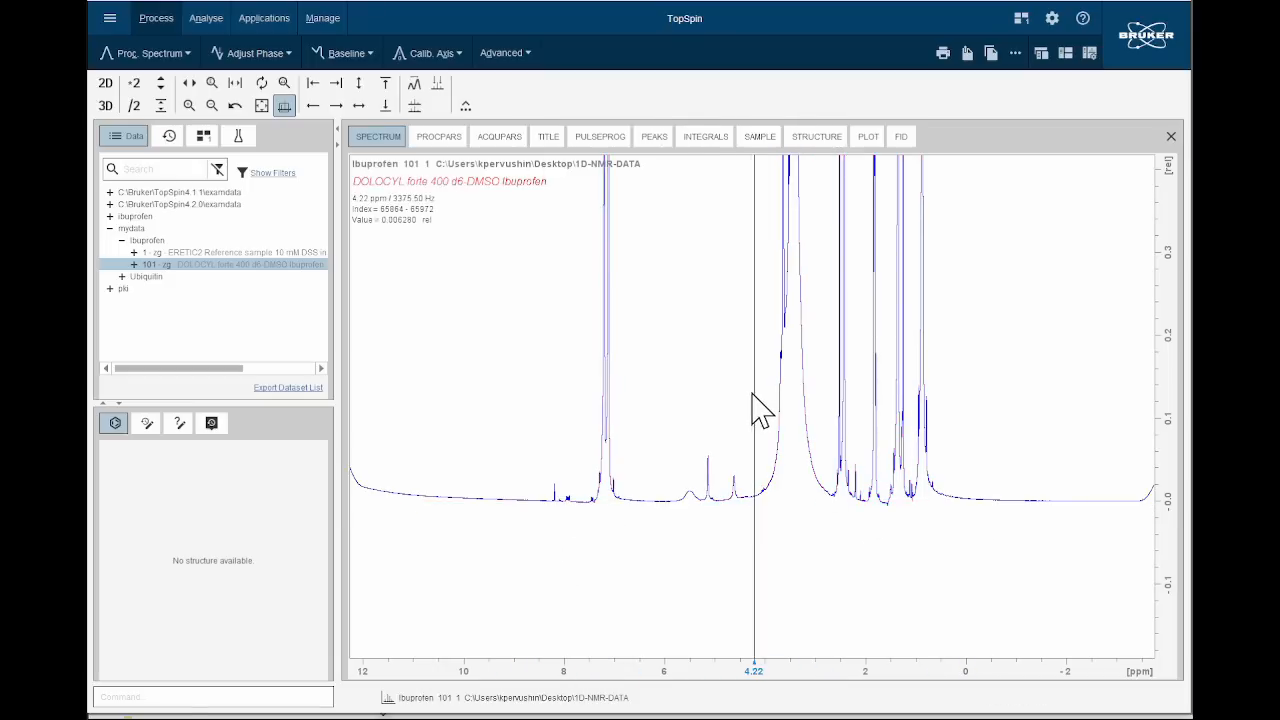
Check the corrected baseline between about 8 and 0 ppm, show the full spectrum and reference it with the xiref command.
{"action": "left_click_drag", "start_coordinate": [548, 481], "coordinate": [988, 484]}
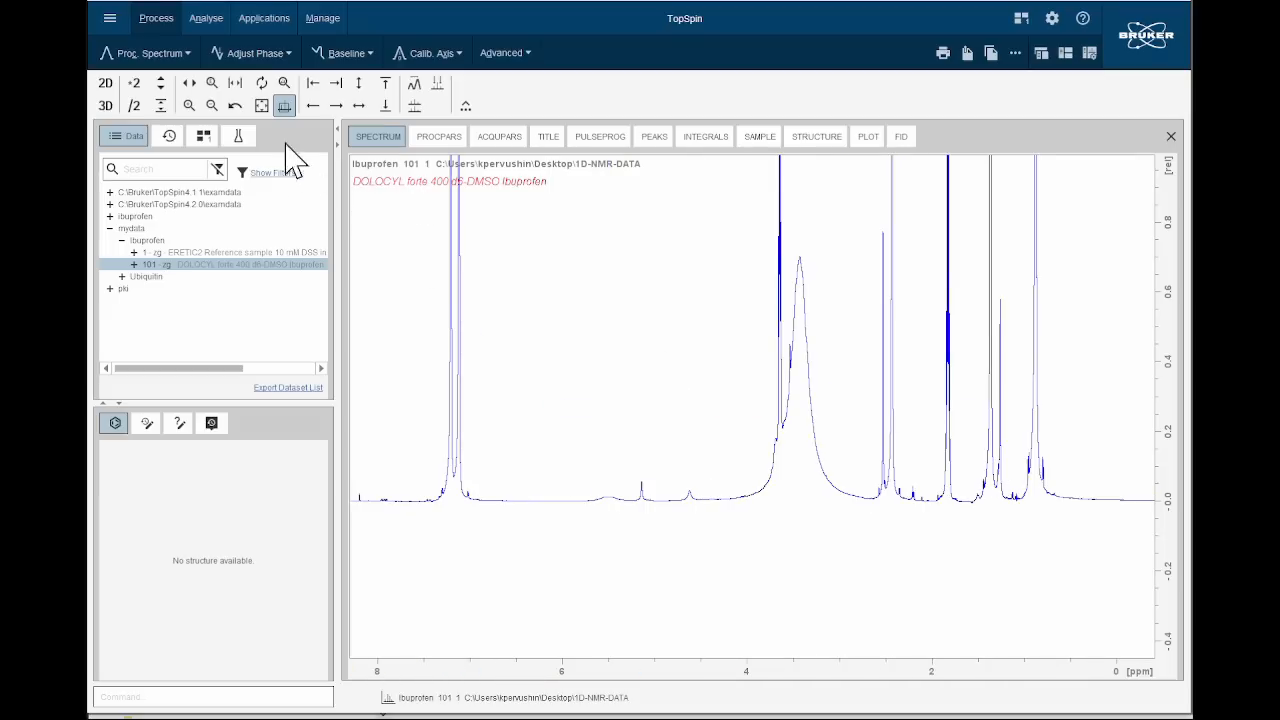
{"action": "left_click", "coordinate": [262, 104]}
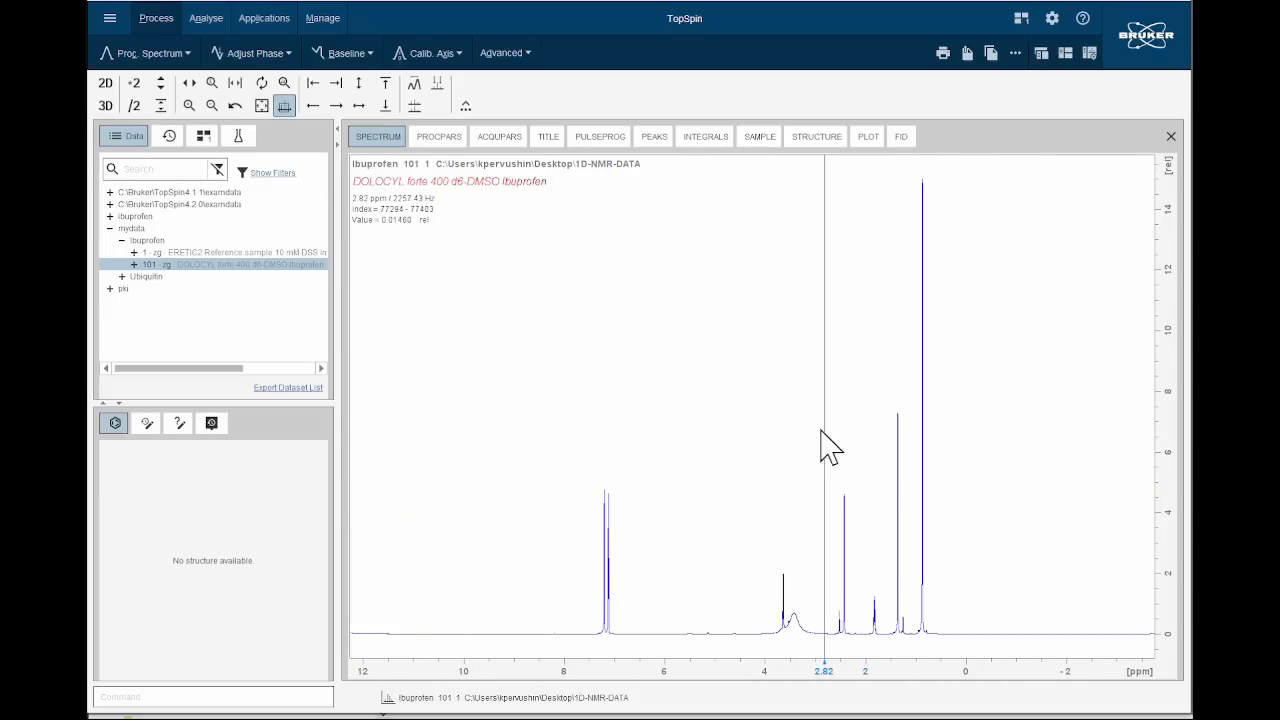
{"action": "scroll", "coordinate": [838, 430], "scroll_direction": "down", "scroll_amount": 3}
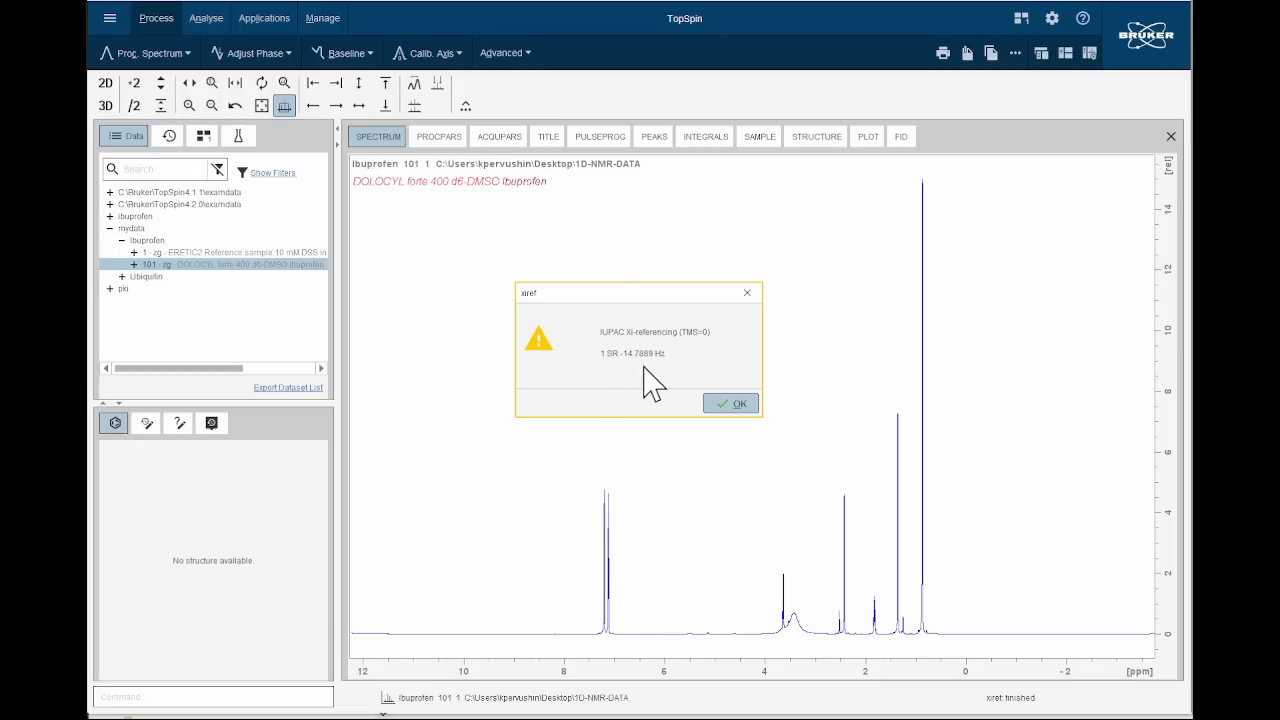
{"action": "left_click", "coordinate": [731, 405]}
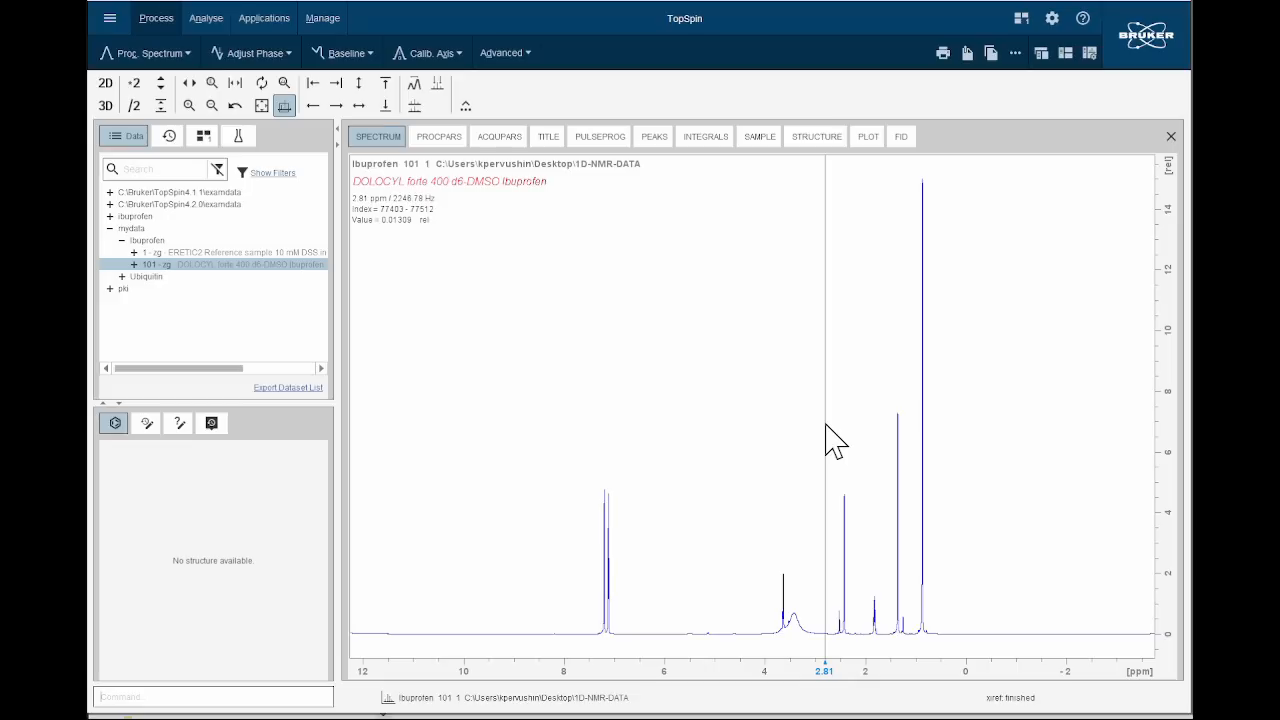
{"action": "scroll", "coordinate": [884, 430], "scroll_direction": "down", "scroll_amount": 1}
{"action": "scroll", "coordinate": [874, 418], "scroll_direction": "up", "scroll_amount": 1}
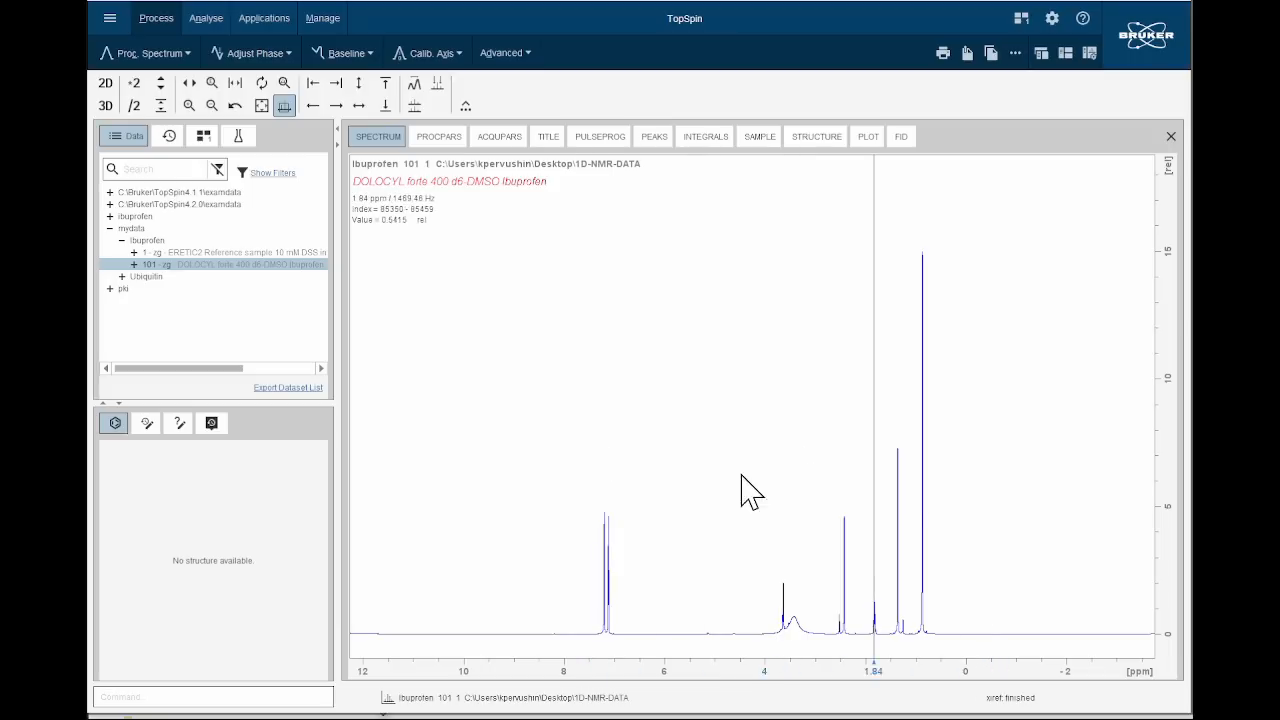
{"action": "scroll", "coordinate": [695, 445], "scroll_direction": "up", "scroll_amount": 2}
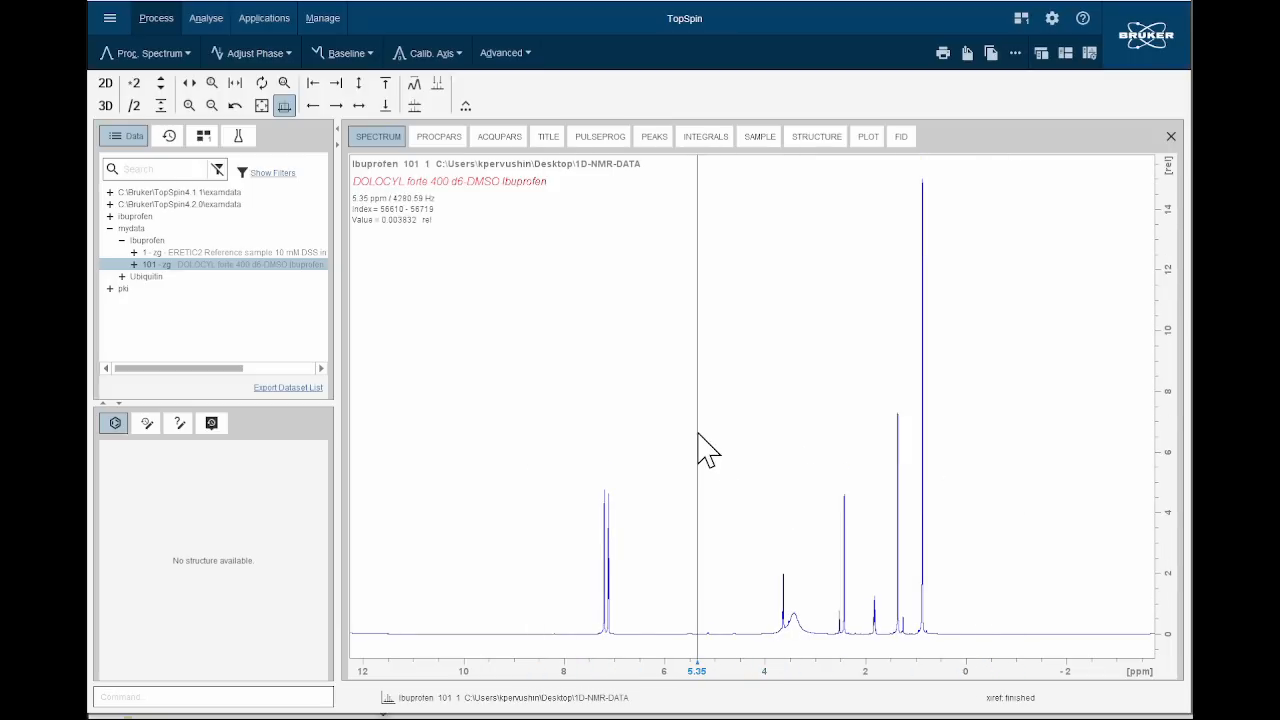
{"action": "scroll", "coordinate": [706, 455], "scroll_direction": "down", "scroll_amount": 1}
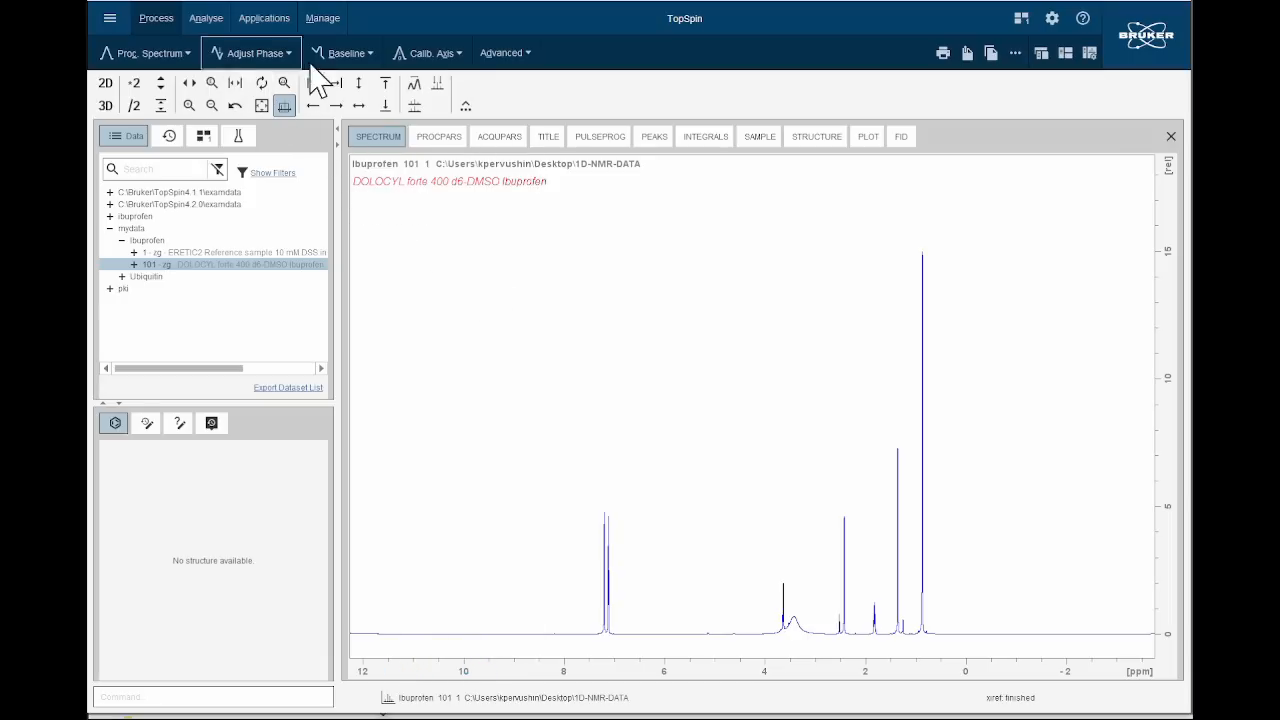
Manually integrate the two aromatic ibuprofen doublets, from about 7.24 to 7.18 ppm and from about 7.15 to 7.08 ppm.
{"action": "left_click", "coordinate": [206, 18]}
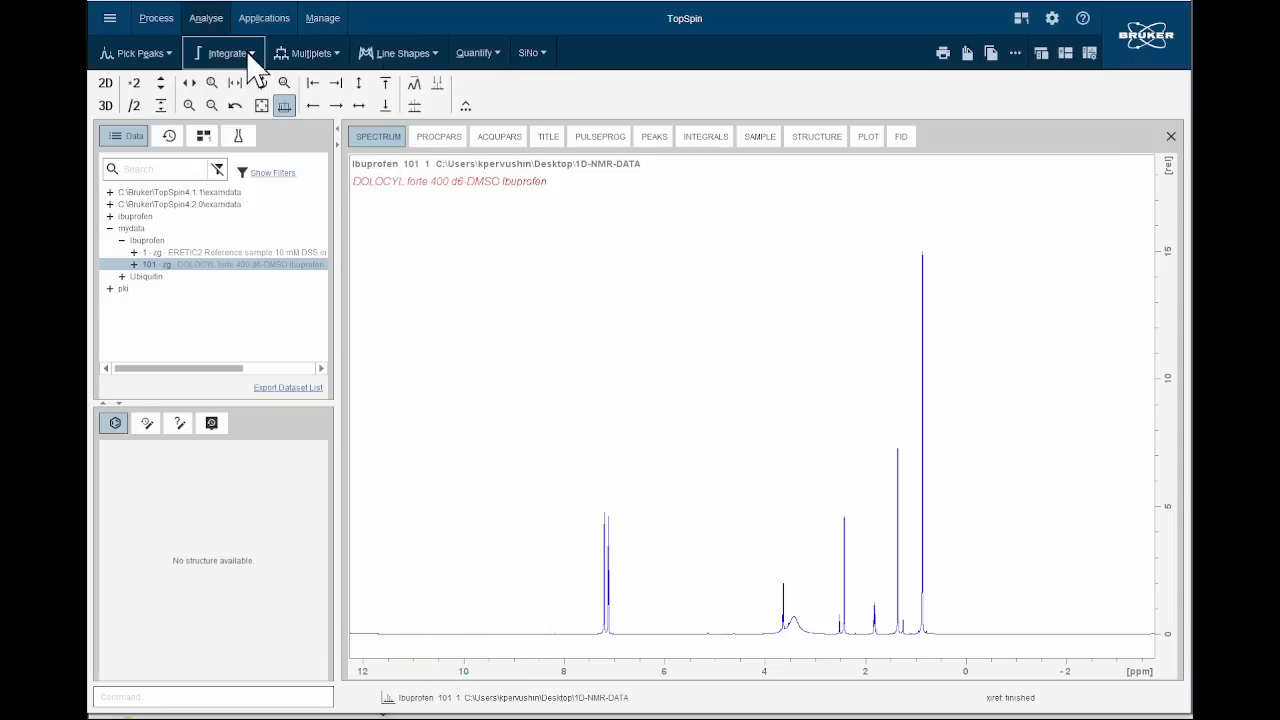
{"action": "left_click", "coordinate": [248, 56]}
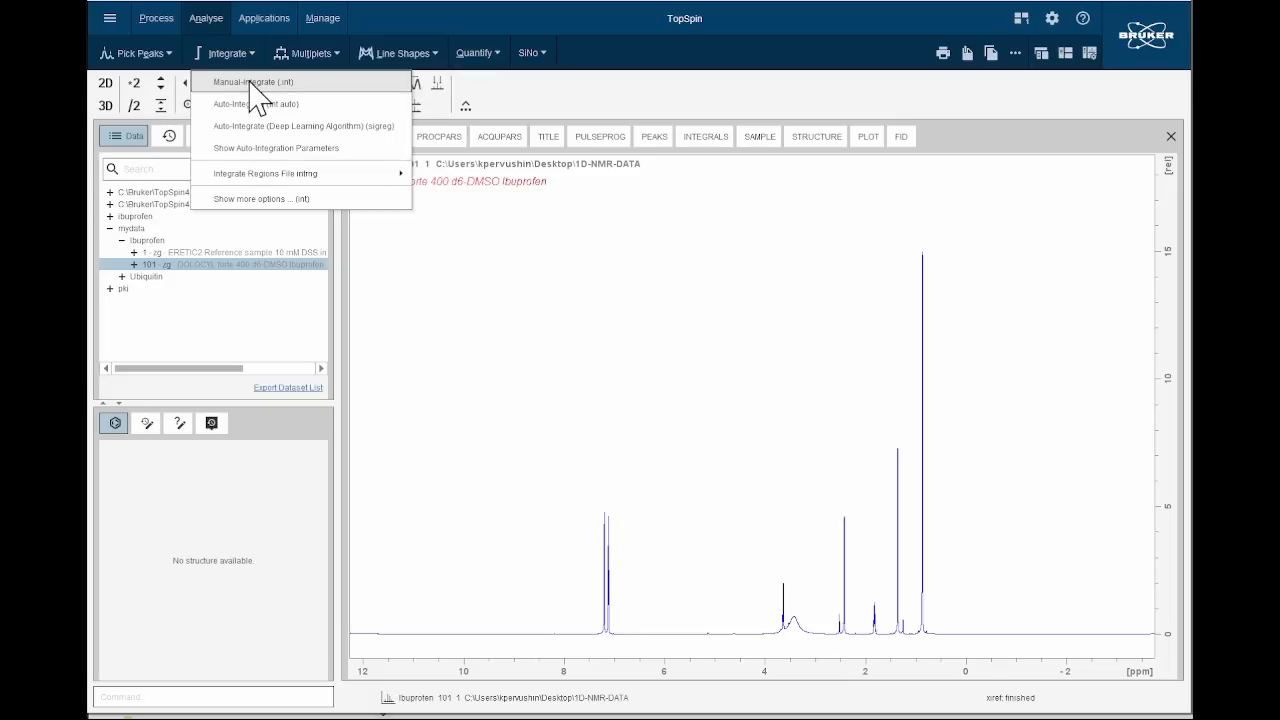
{"action": "left_click", "coordinate": [252, 83]}
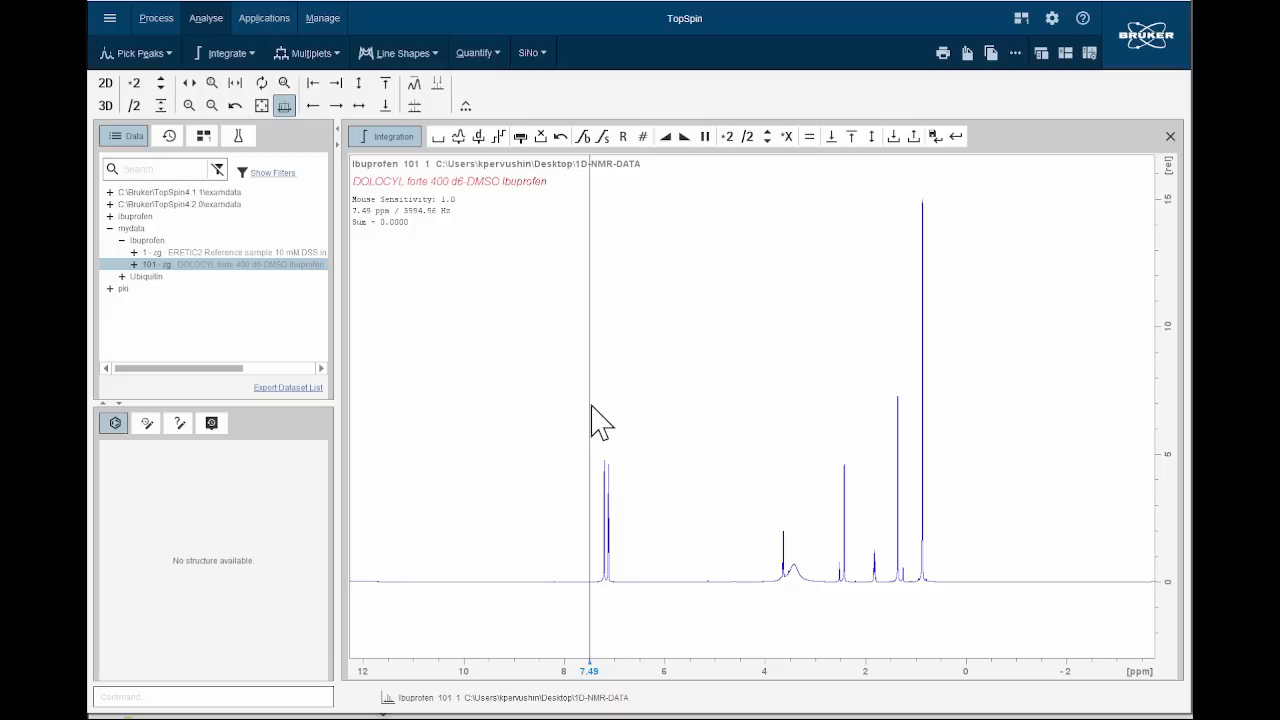
{"action": "left_click_drag", "start_coordinate": [592, 406], "coordinate": [625, 410]}
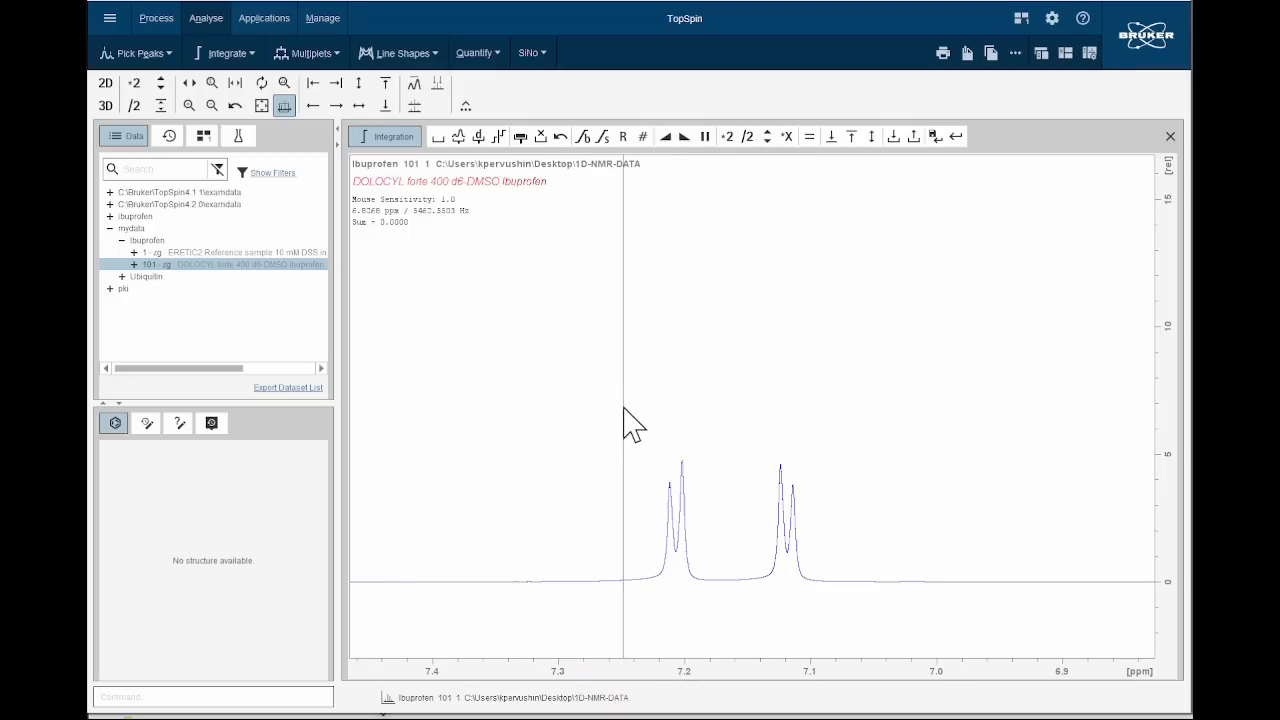
{"action": "left_click", "coordinate": [438, 137]}
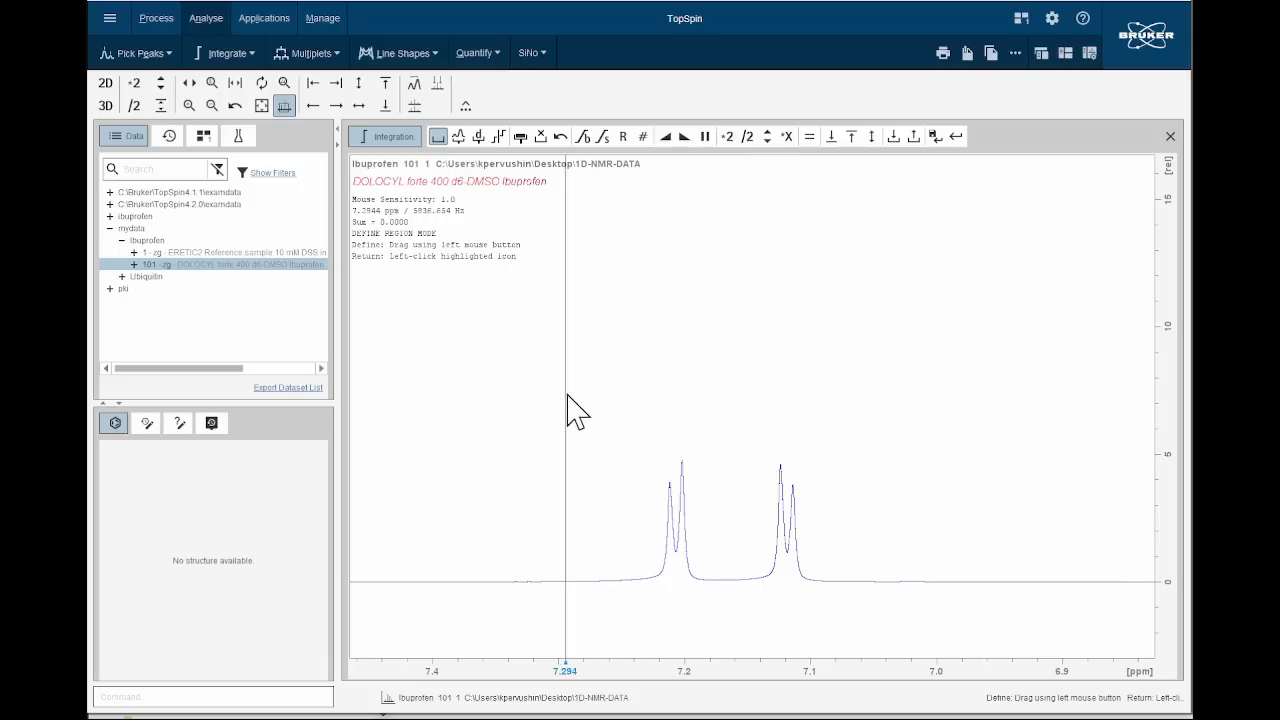
{"action": "left_click_drag", "start_coordinate": [700, 433], "coordinate": [831, 489]}
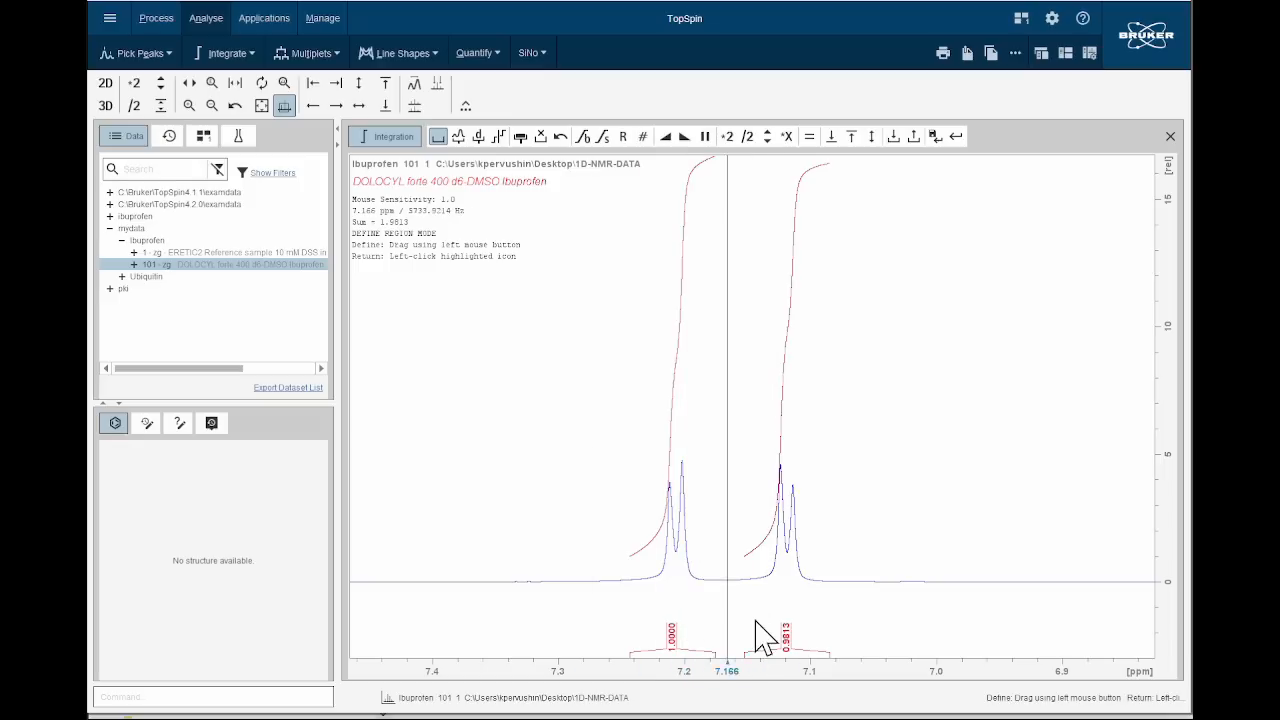
Show the full spectrum, integrate the remaining ibuprofen signals at about 3.65, 2.42, 1.82, 1.42 and 0.84 ppm, and save the integrals.
{"action": "left_click", "coordinate": [261, 105]}
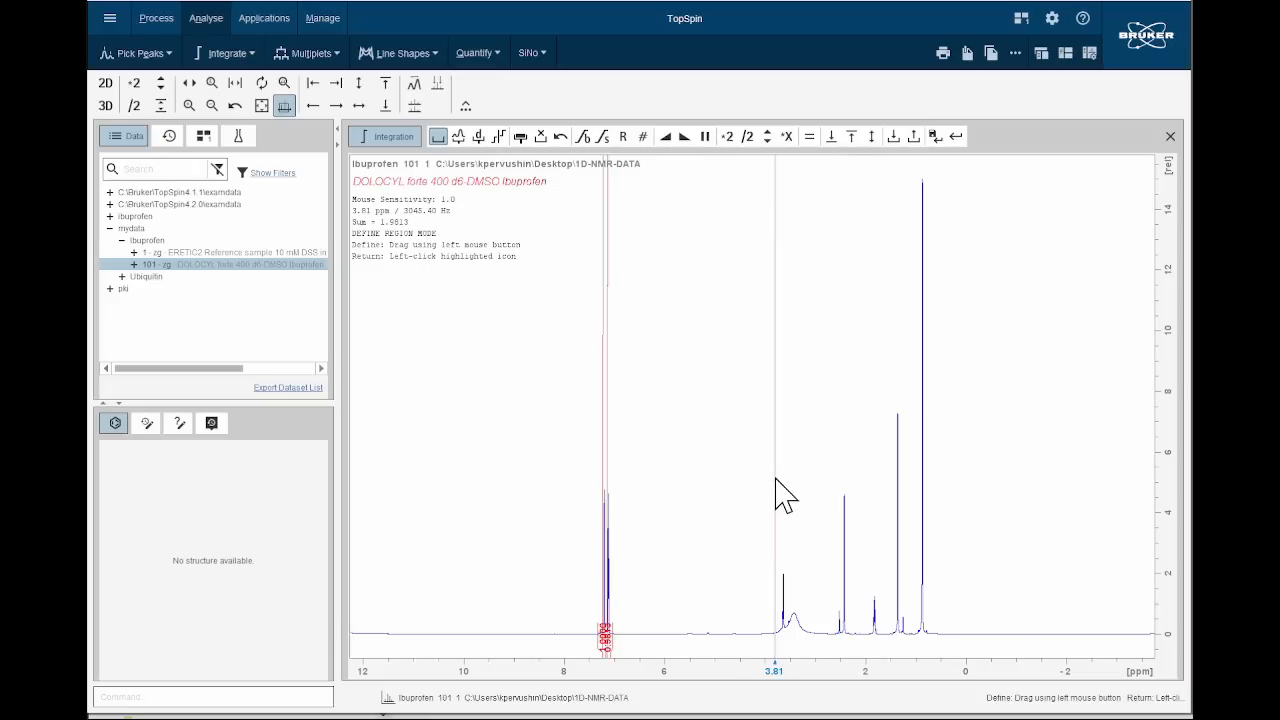
{"action": "left_click_drag", "start_coordinate": [778, 484], "coordinate": [789, 500]}
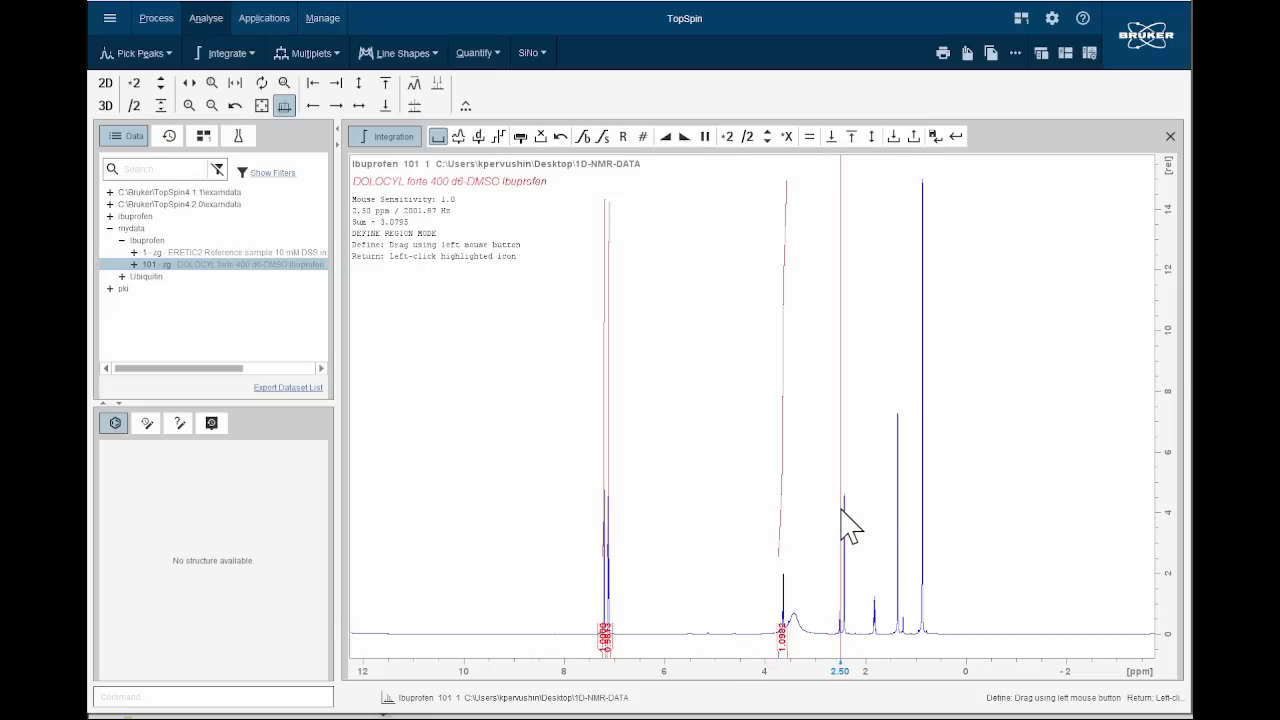
{"action": "left_click_drag", "start_coordinate": [842, 510], "coordinate": [932, 547]}
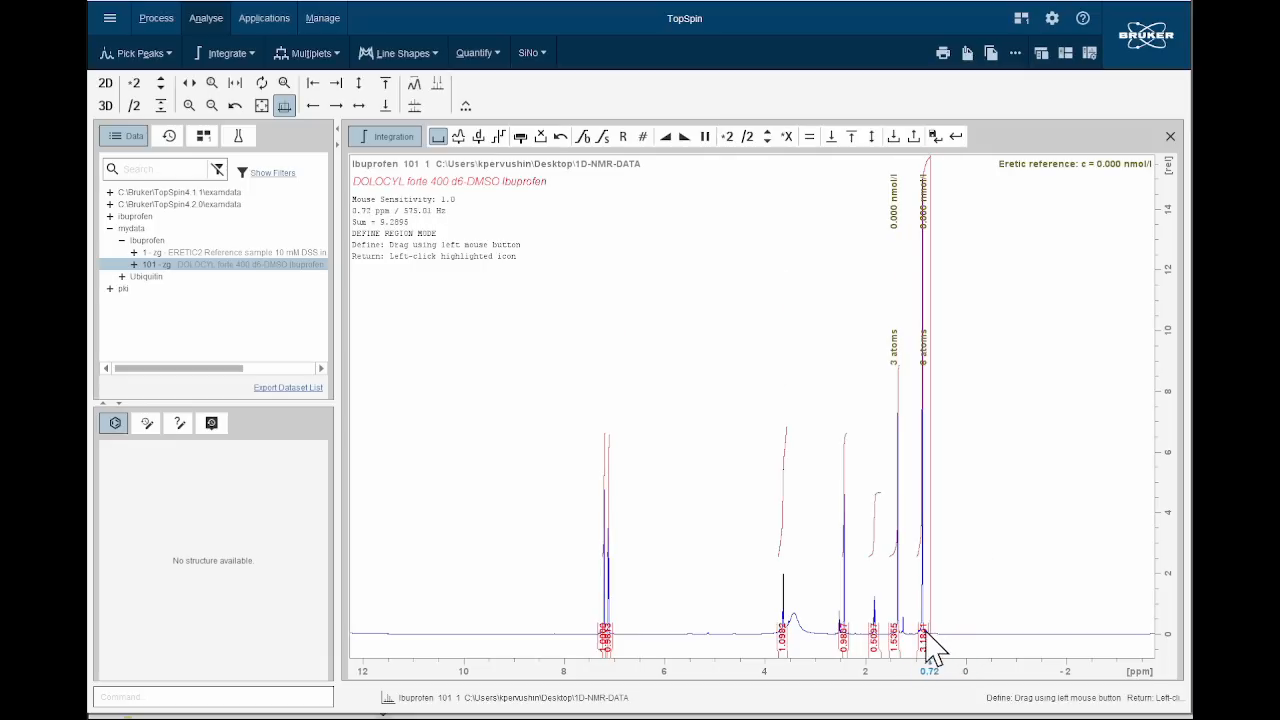
{"action": "left_click", "coordinate": [934, 140]}
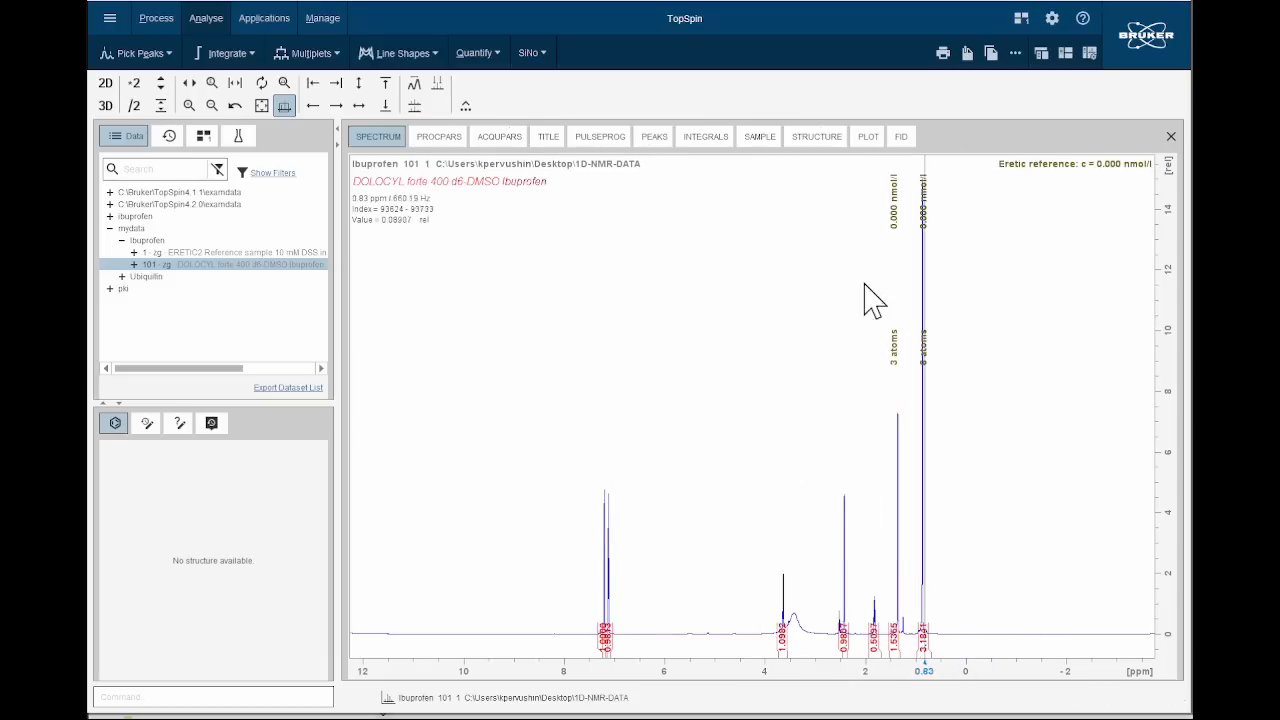
Review the absolute and relative values in the integral table, return to the spectrum and check the options available for the methyl integral.
{"action": "left_click", "coordinate": [706, 137]}
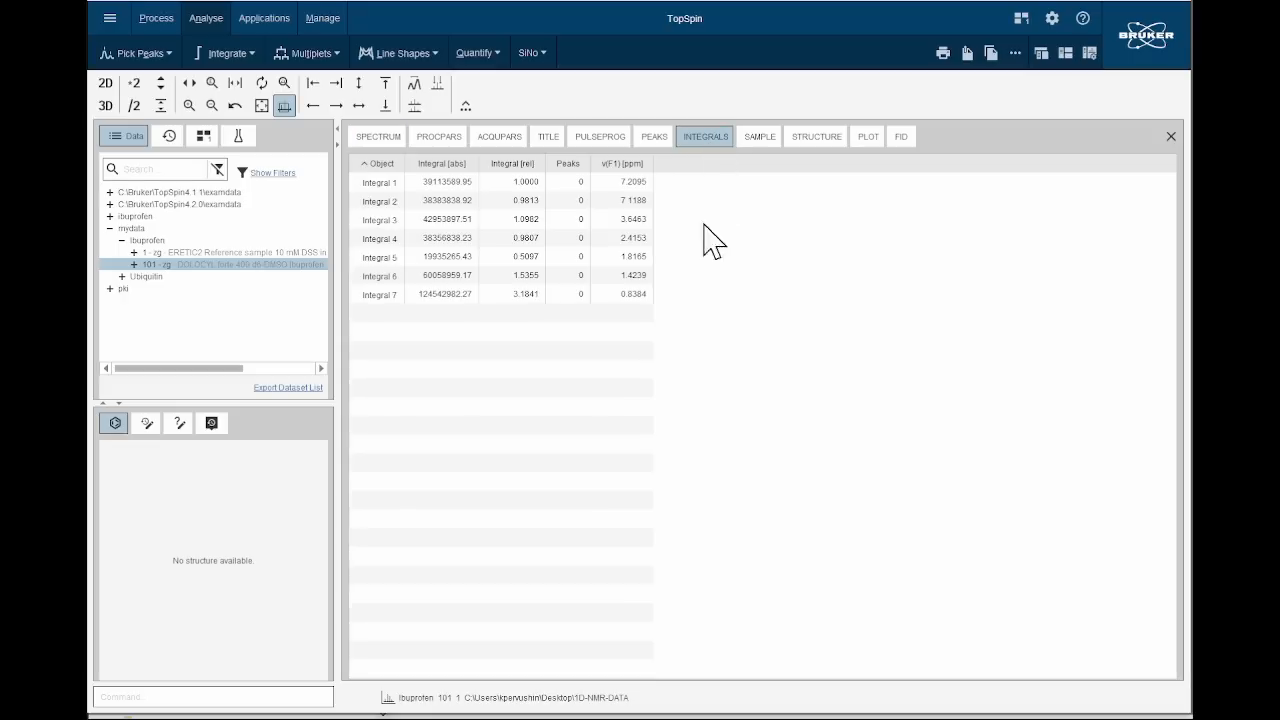
{"action": "left_click", "coordinate": [390, 140]}
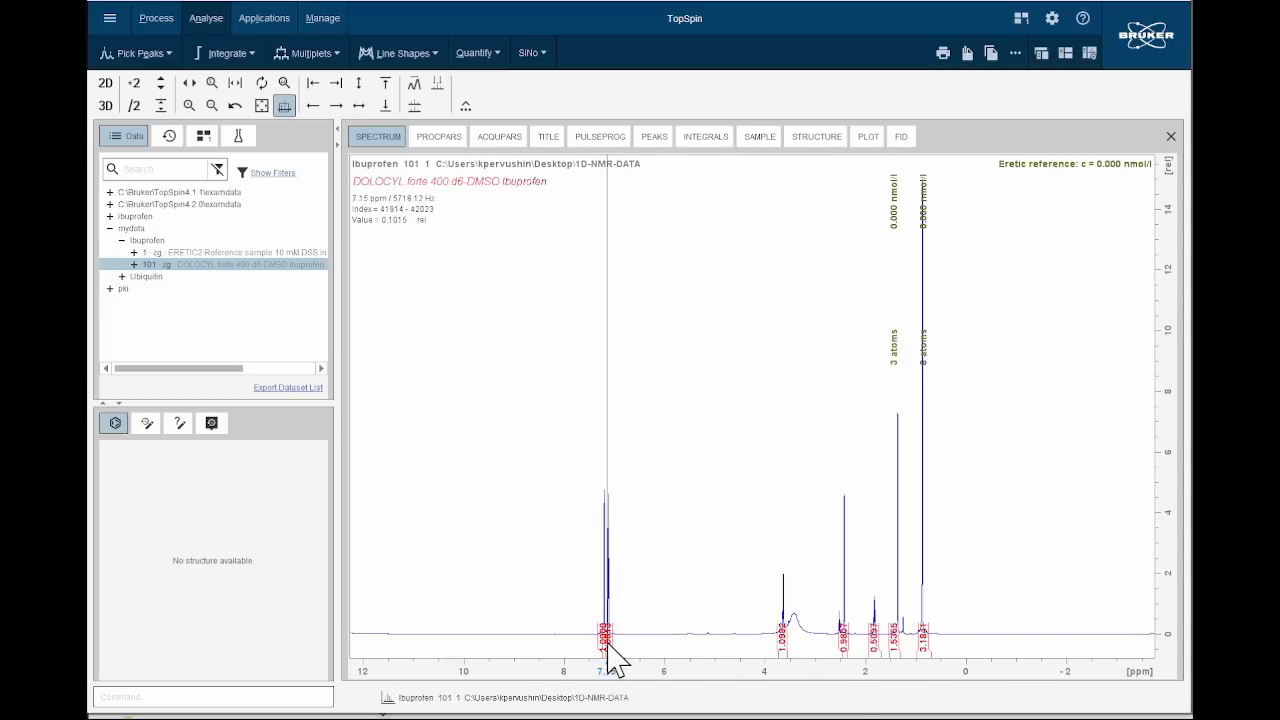
{"action": "right_click", "coordinate": [922, 640]}
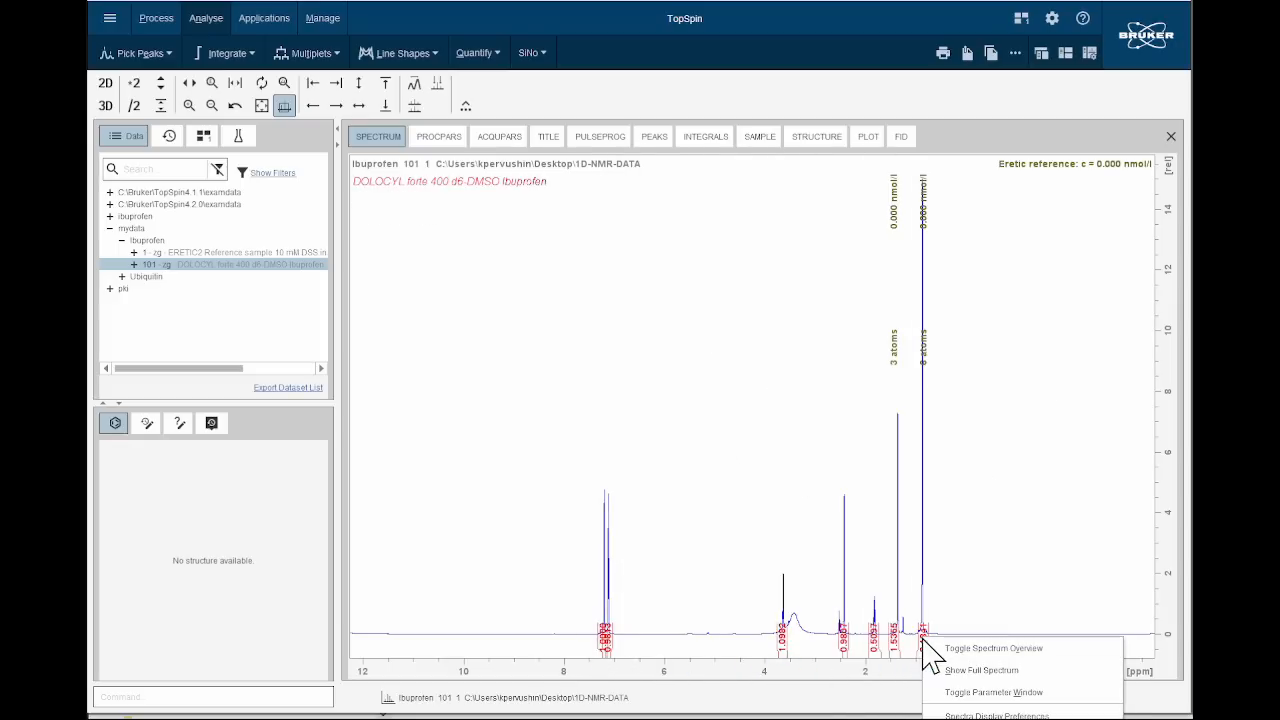
{"action": "left_click", "coordinate": [806, 463]}
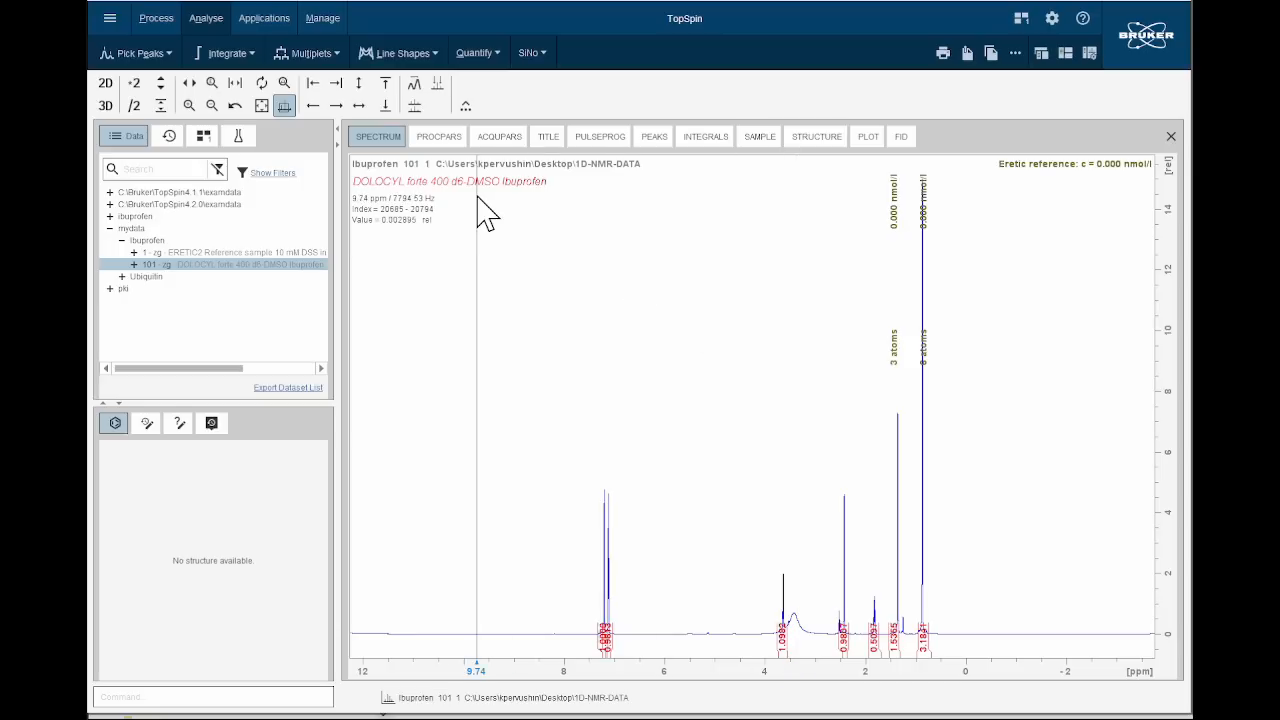
Quantify the ibuprofen integrals with ERETIC2 against reference dataset Ibuprofen 1, leave integration, and inspect the region from about 1.6 to 0.6 ppm.
{"action": "left_click", "coordinate": [229, 58]}
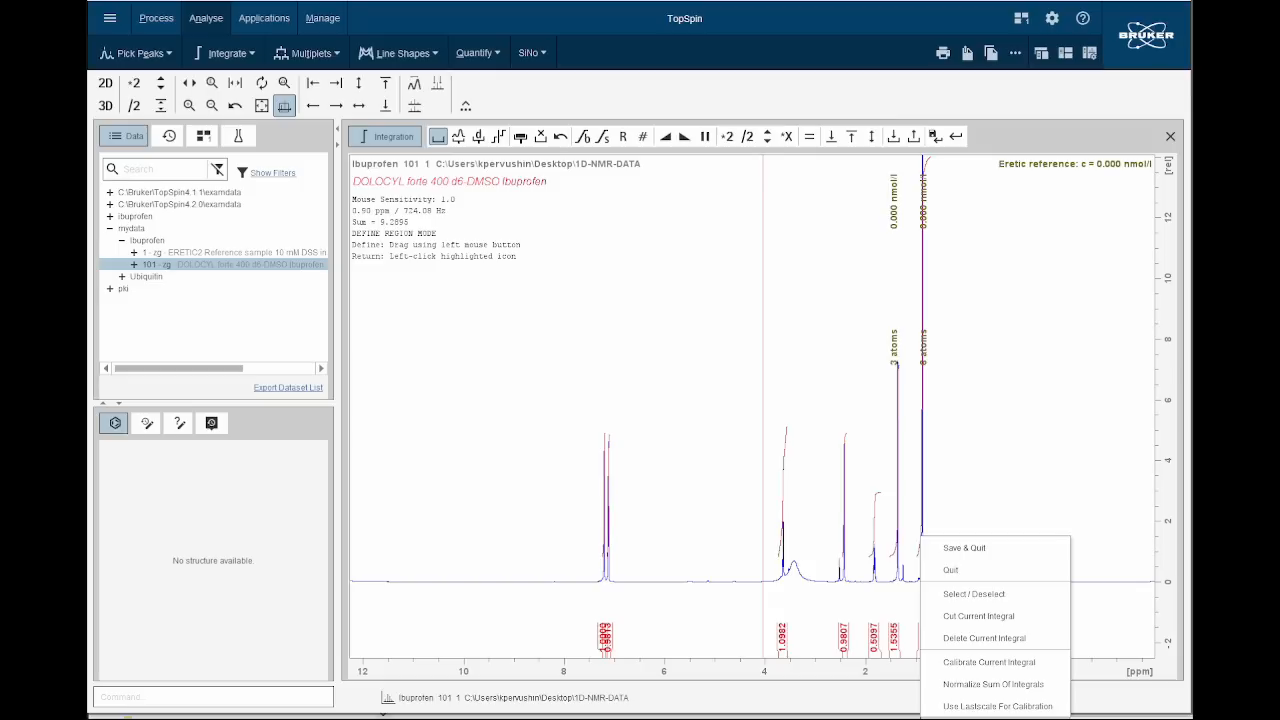
{"action": "left_click", "coordinate": [998, 717]}
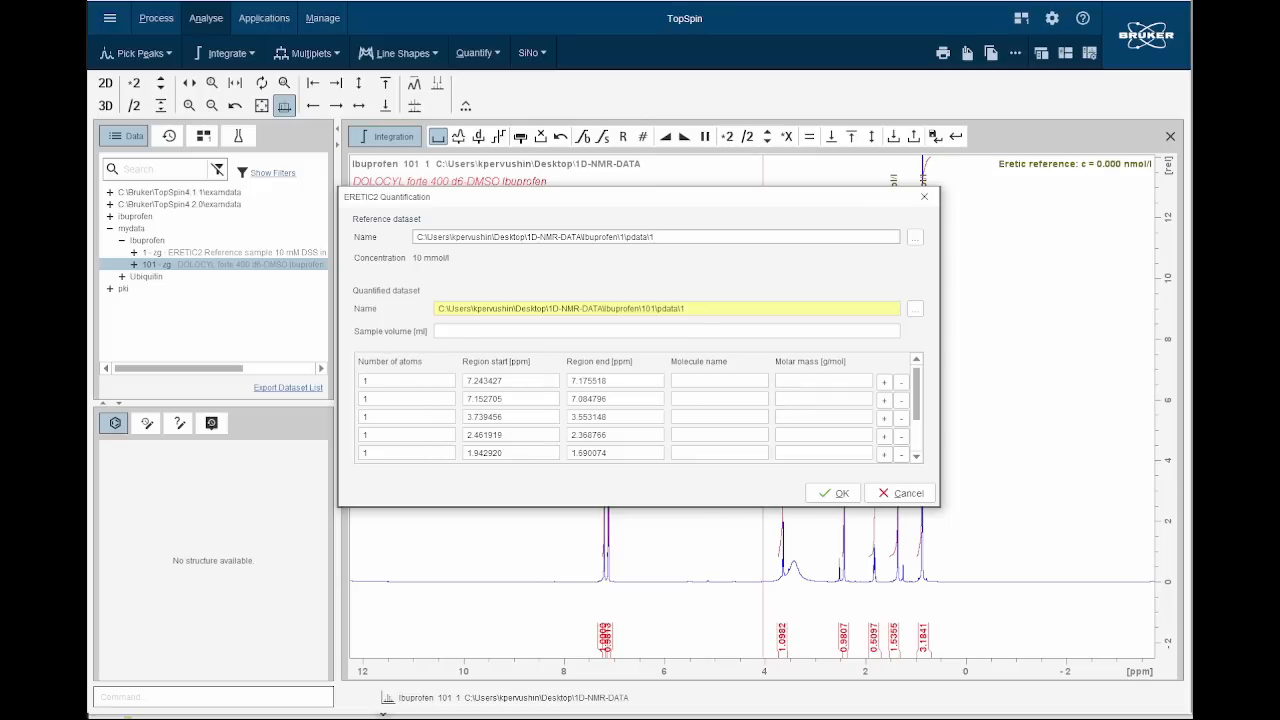
{"action": "left_click", "coordinate": [836, 494]}
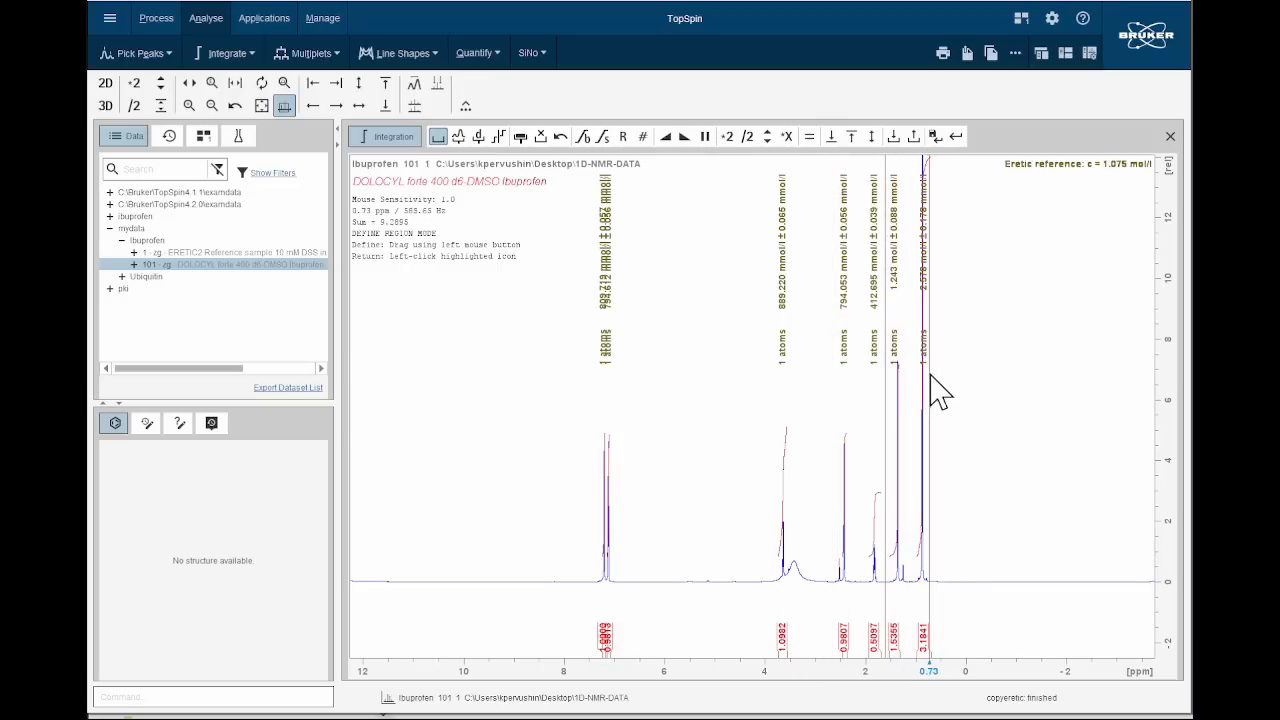
{"action": "left_click", "coordinate": [957, 137]}
{"action": "left_click", "coordinate": [678, 401]}
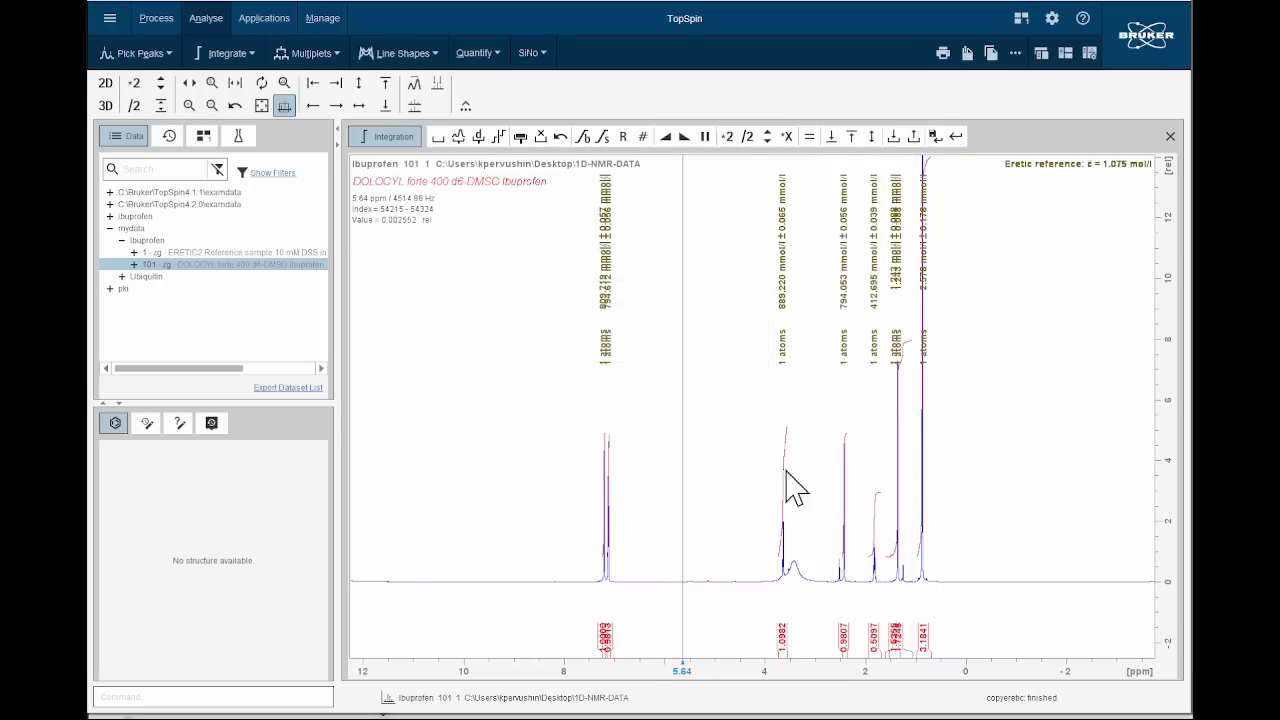
{"action": "left_click_drag", "start_coordinate": [887, 545], "coordinate": [938, 541]}
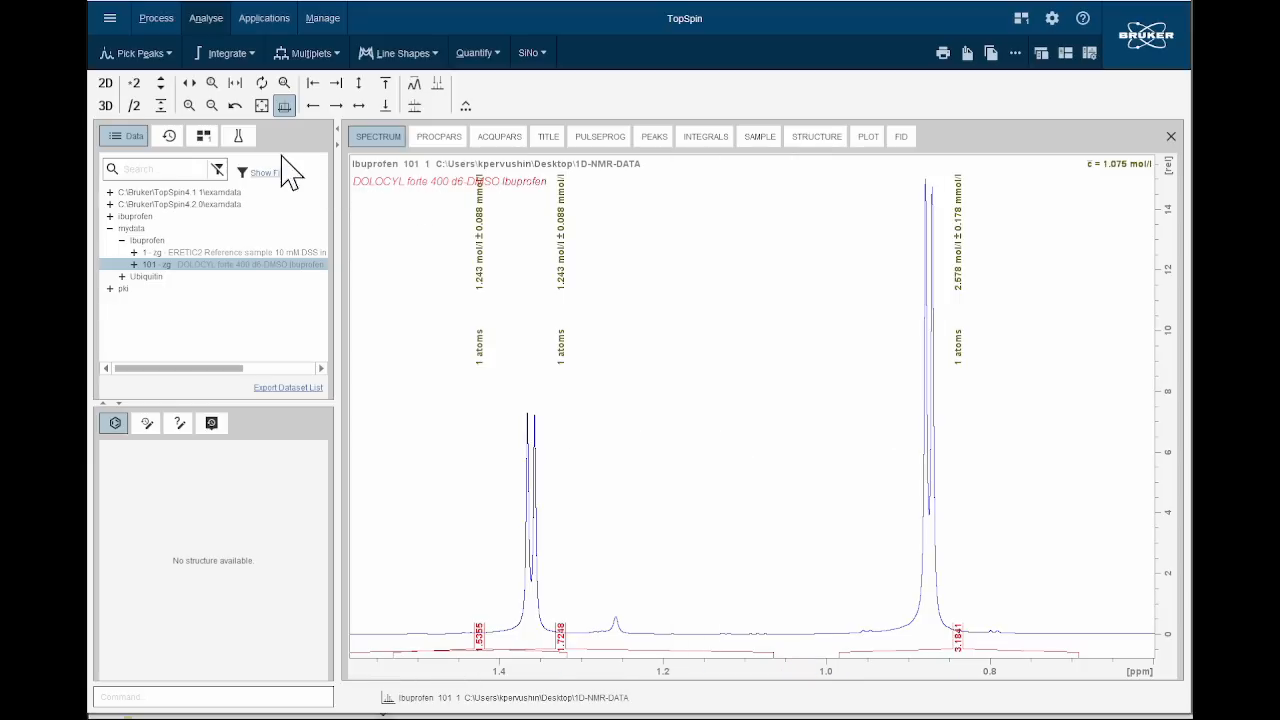
{"action": "left_click", "coordinate": [262, 106]}
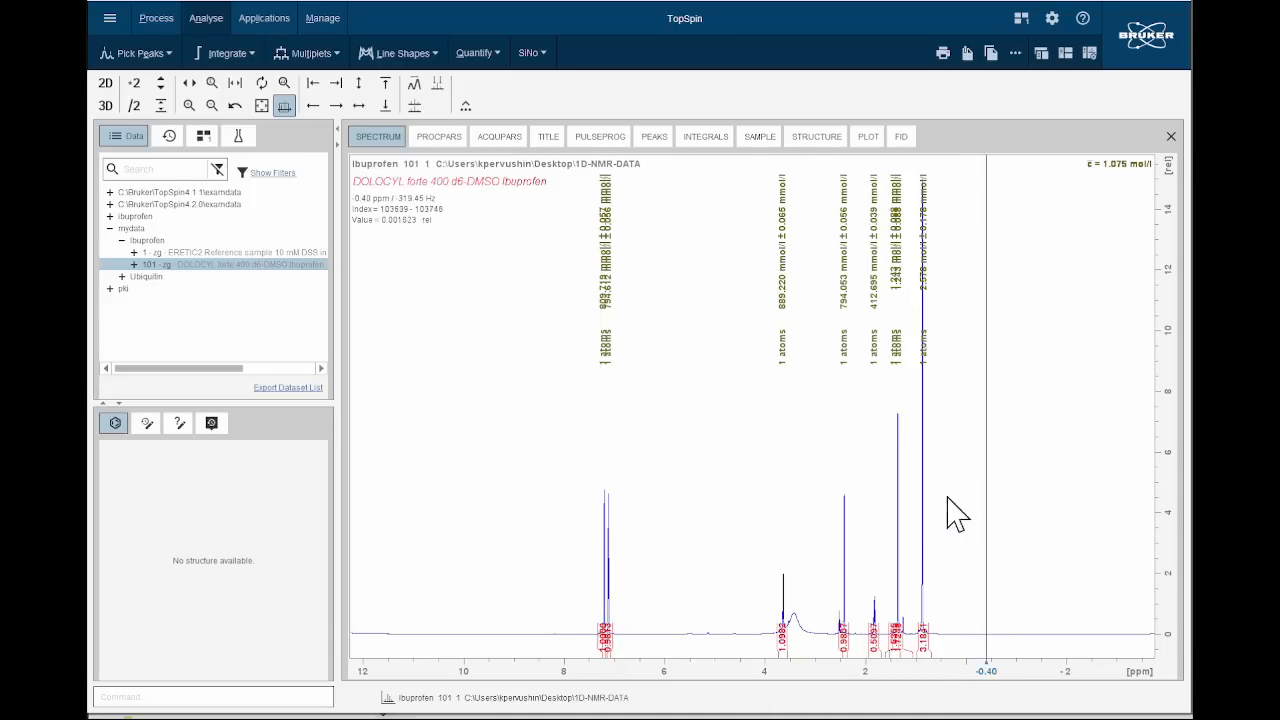
Save the ibuprofen data set as the JCAMP-DX file Ibuprofen.dx on the Desktop.
{"action": "left_click", "coordinate": [110, 18]}
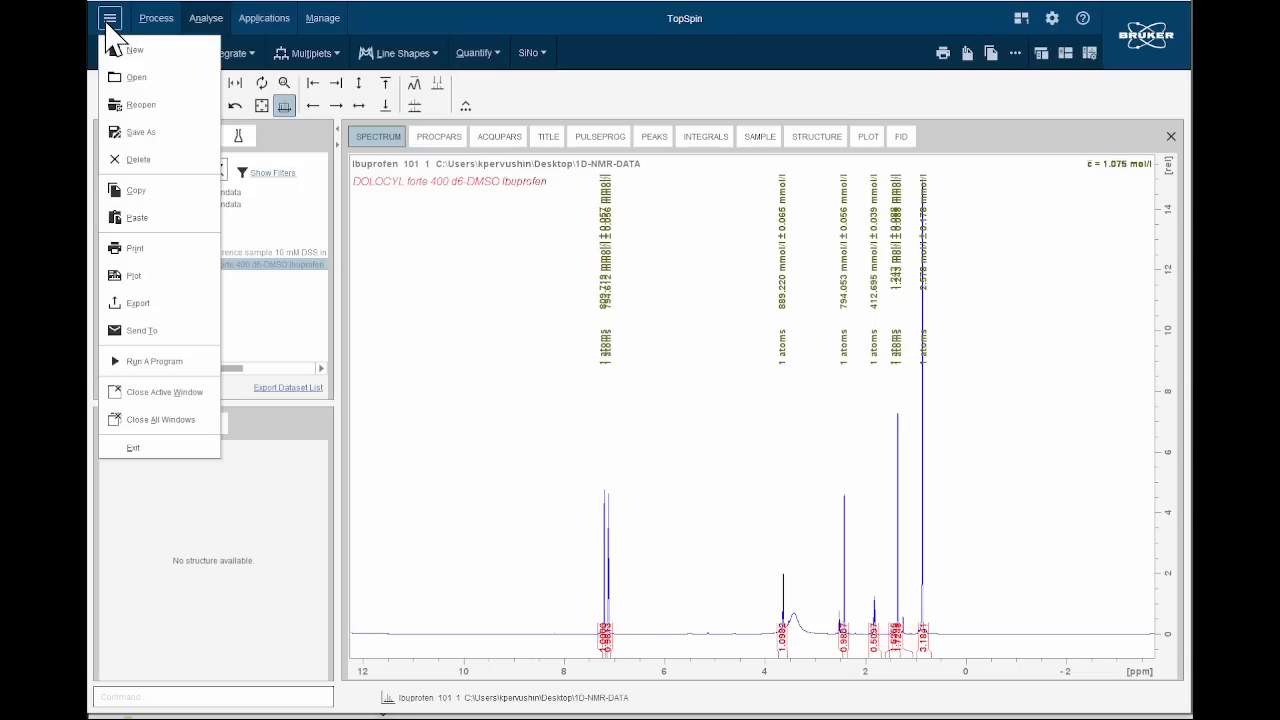
{"action": "left_click", "coordinate": [140, 135]}
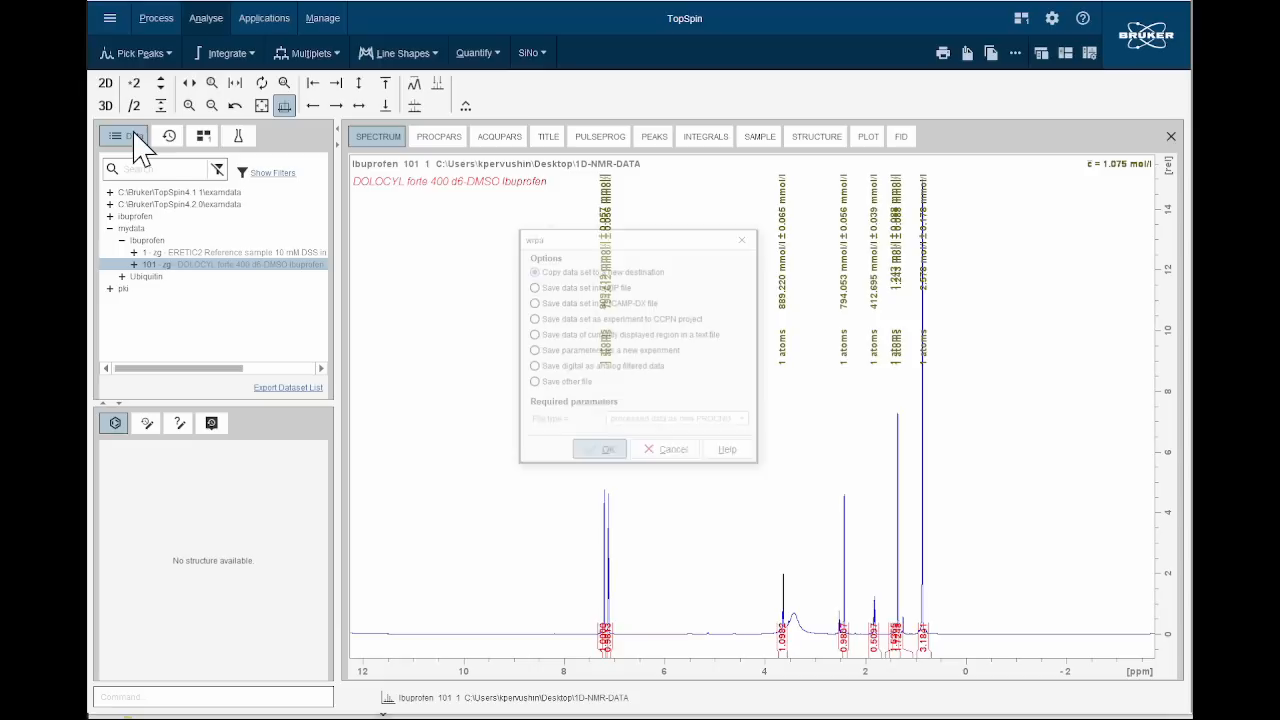
{"action": "left_click", "coordinate": [532, 302]}
{"action": "left_click", "coordinate": [603, 452]}
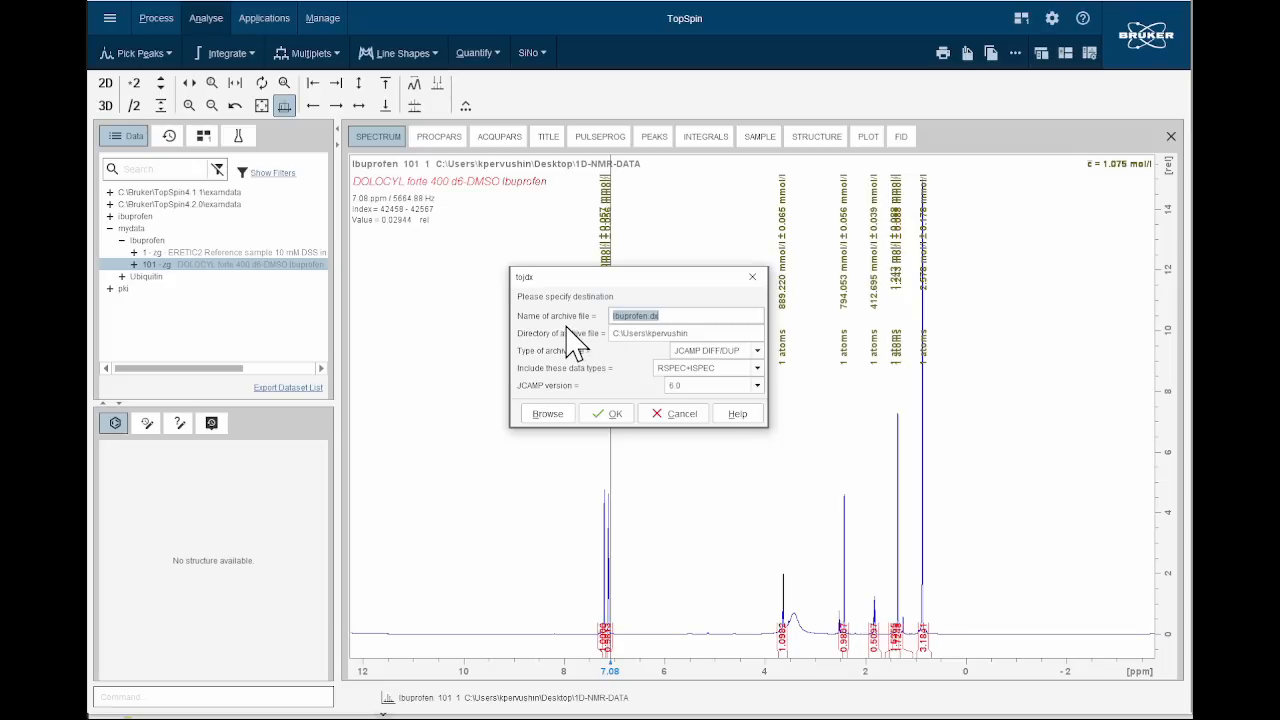
{"action": "left_click", "coordinate": [640, 333]}
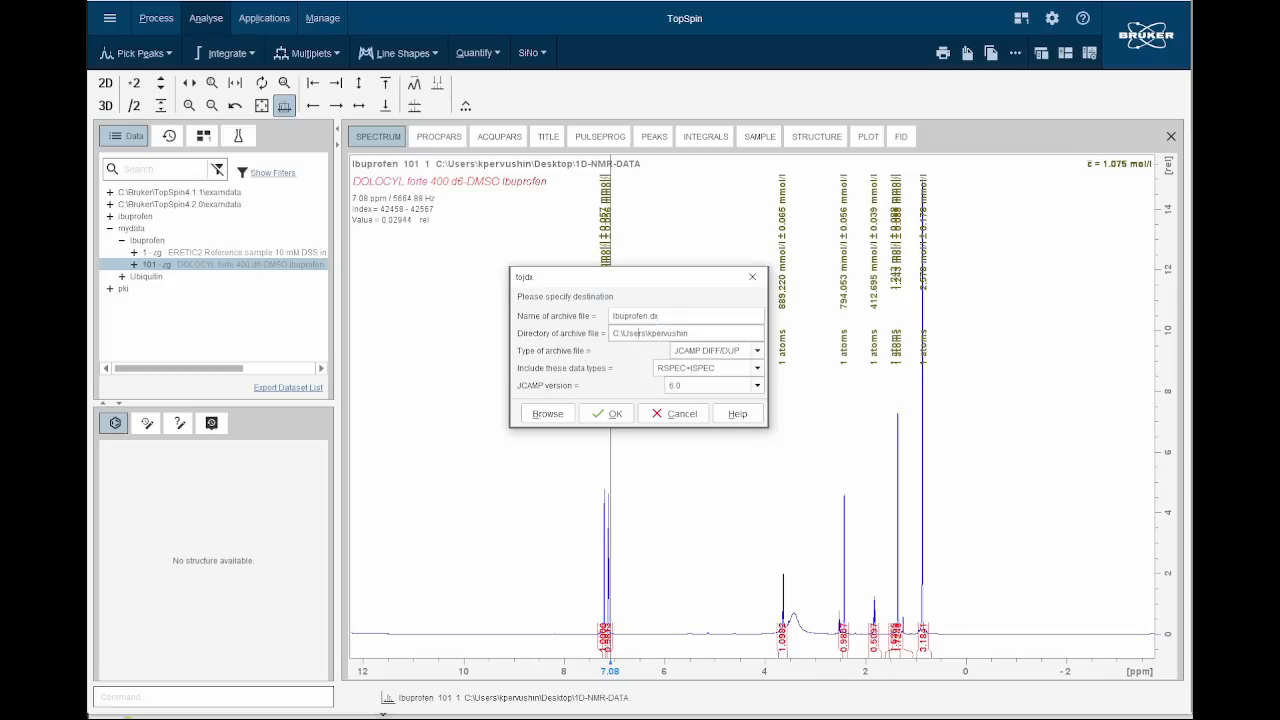
{"action": "left_click", "coordinate": [548, 413]}
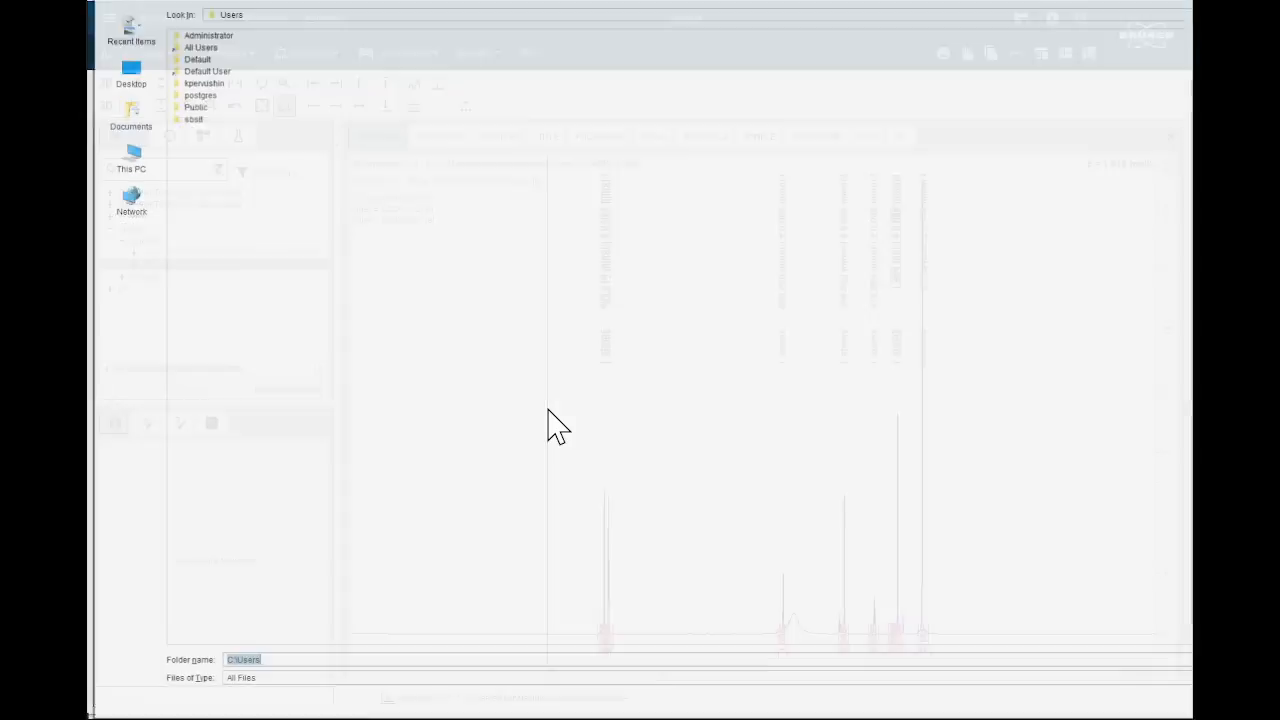
{"action": "left_click", "coordinate": [128, 72]}
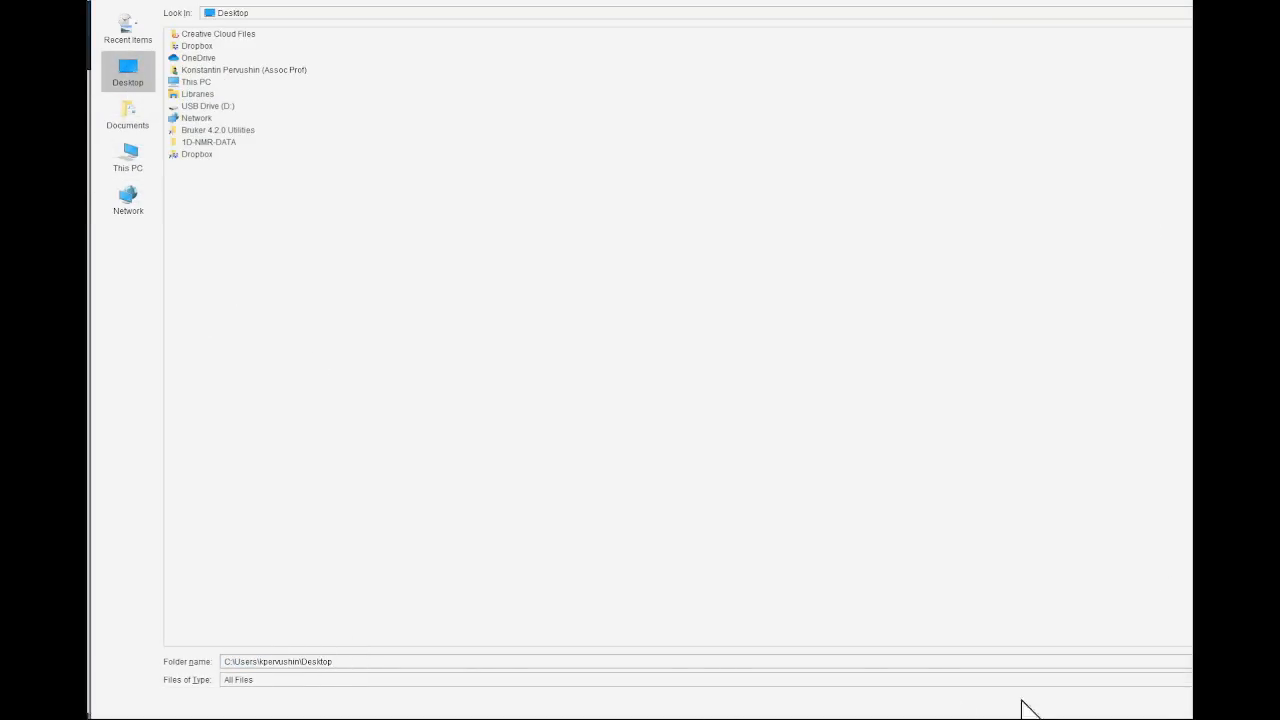
{"action": "left_click", "coordinate": [1230, 662]}
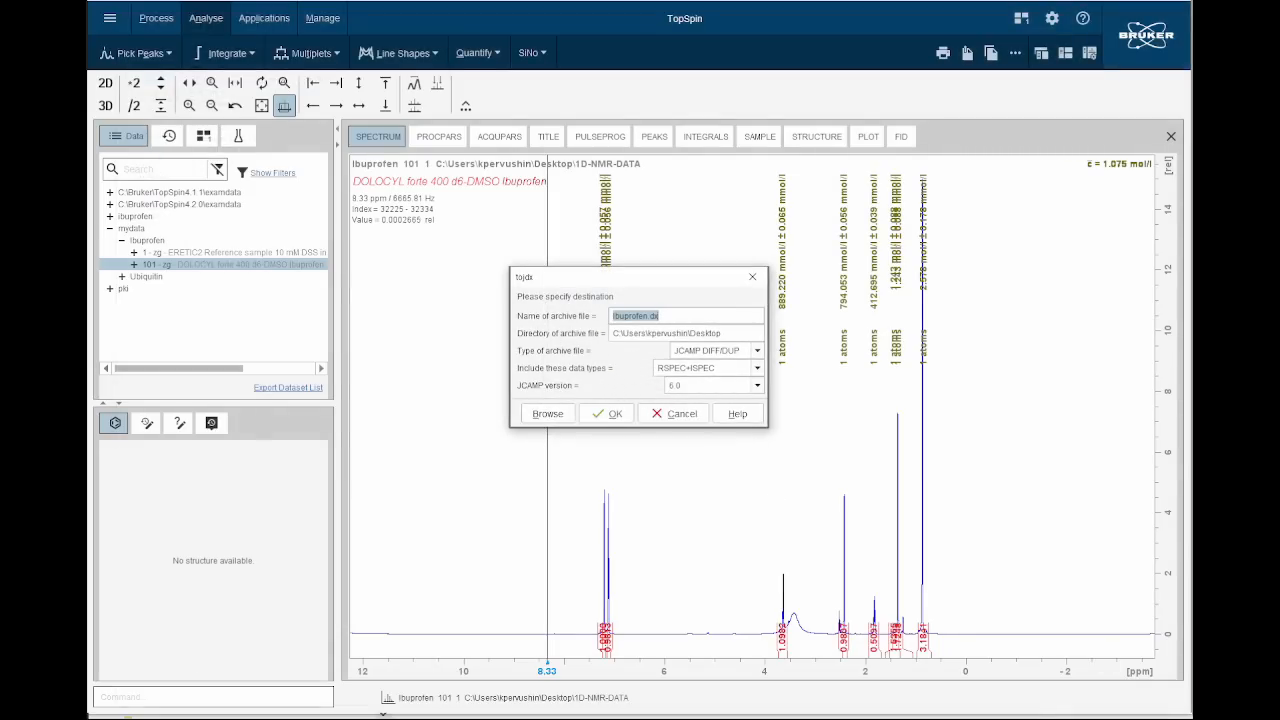
{"action": "left_click", "coordinate": [617, 418]}
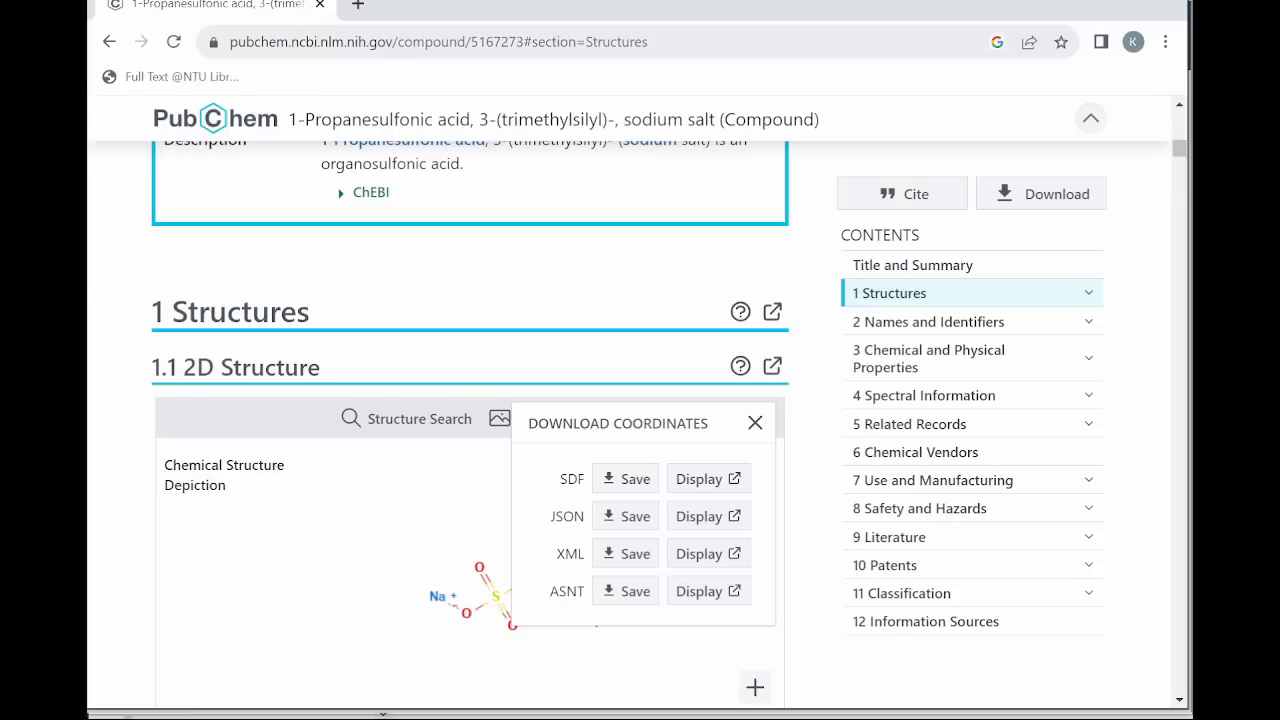
In the web browser, go to nmrdb.org, open the 1H NMR prediction page and accept the privacy information.
{"action": "left_click", "coordinate": [384, 48]}
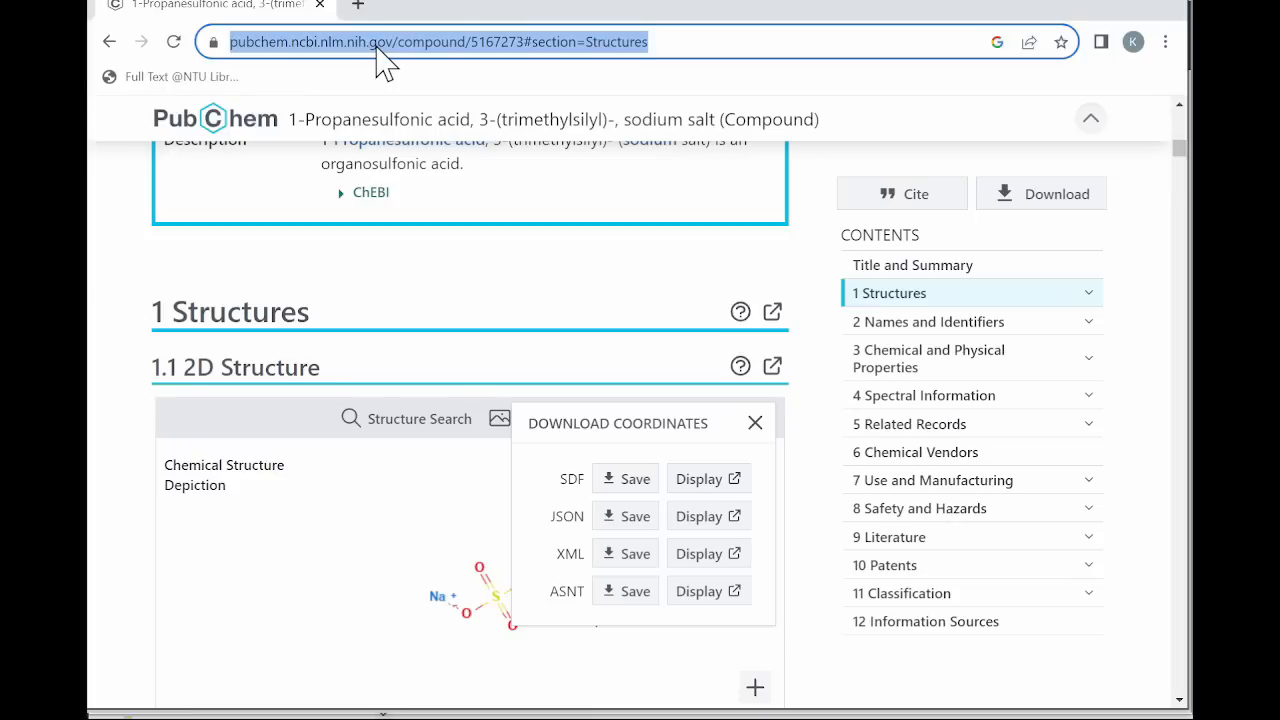
{"action": "type", "text": "nm"}
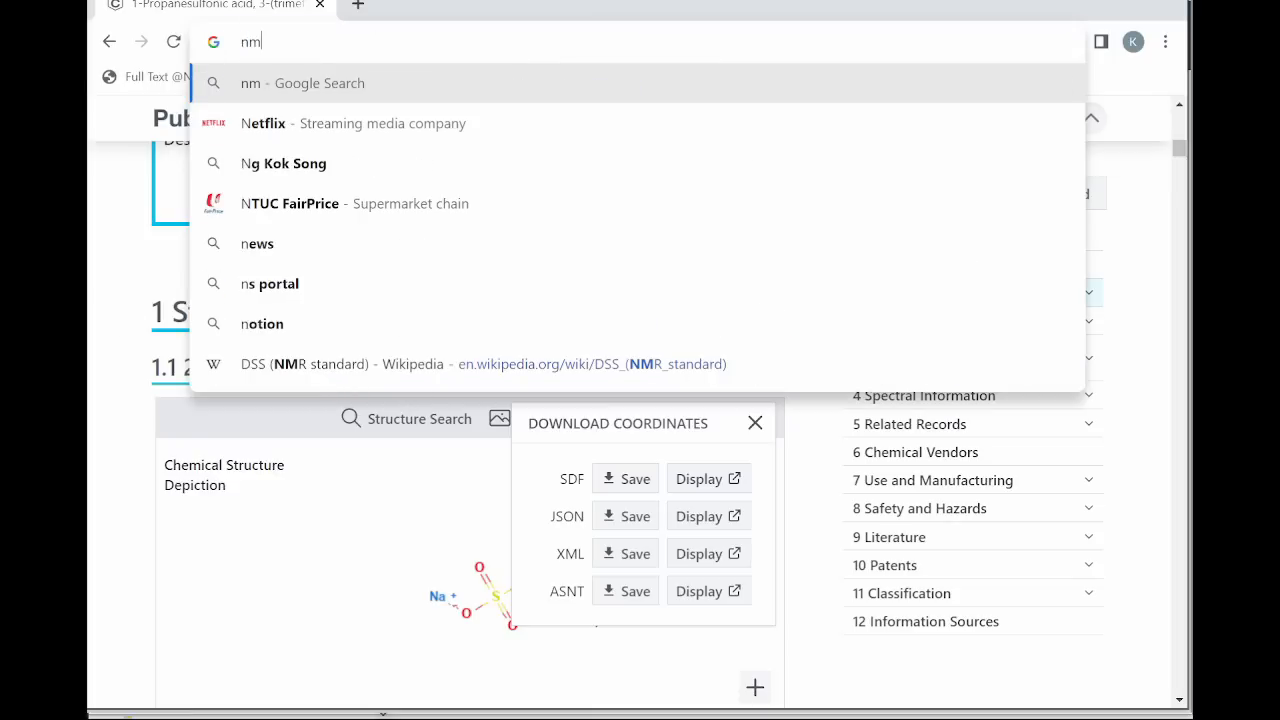
{"action": "type", "text": "rdb.org"}
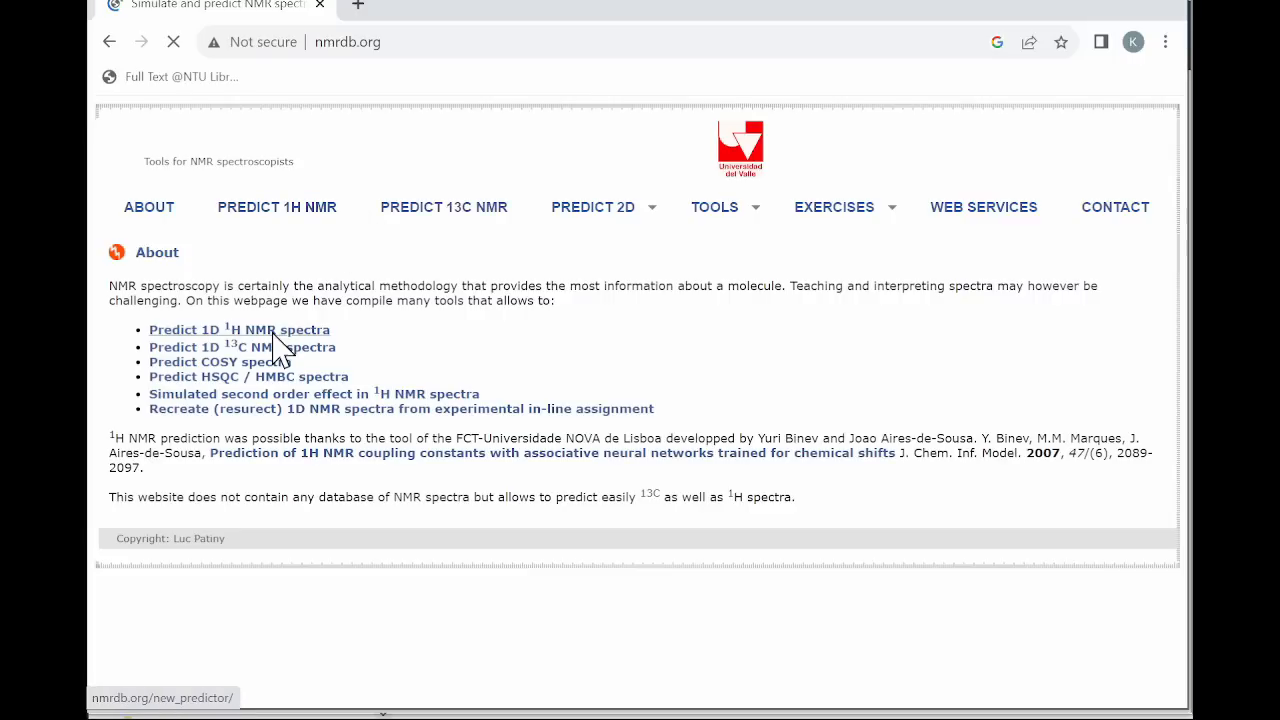
{"action": "left_click", "coordinate": [273, 222]}
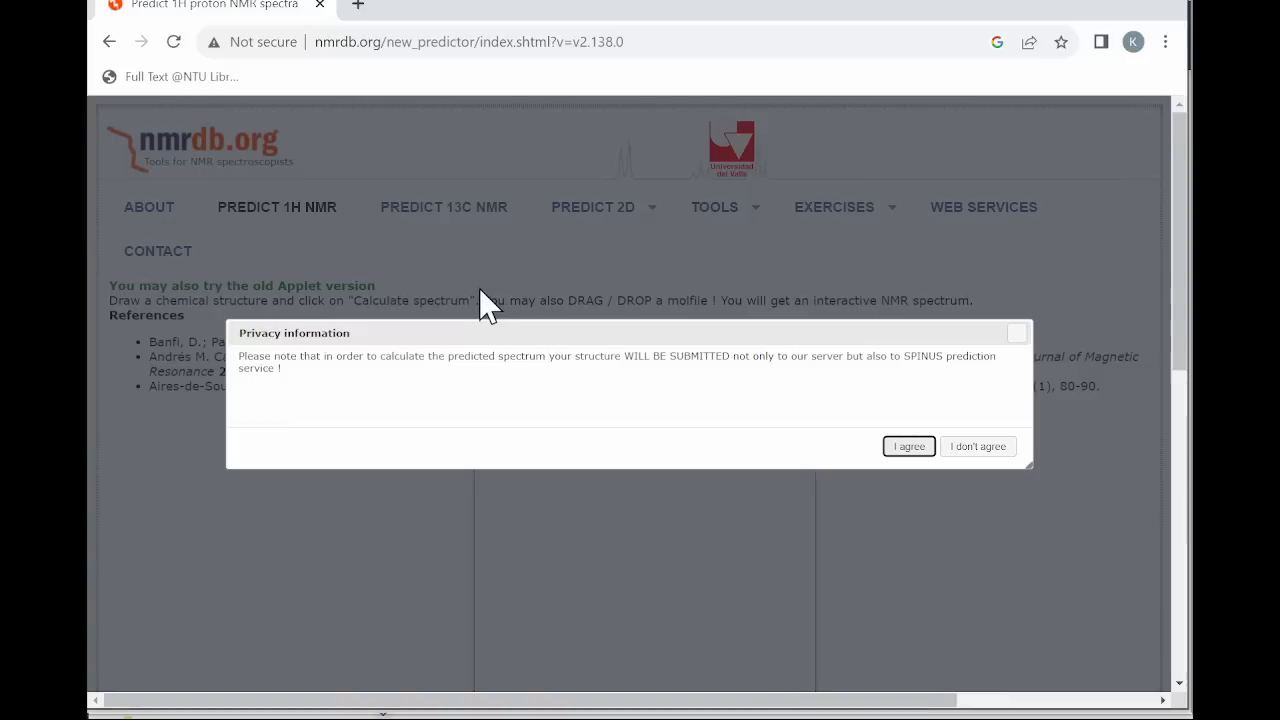
{"action": "left_click", "coordinate": [911, 447]}
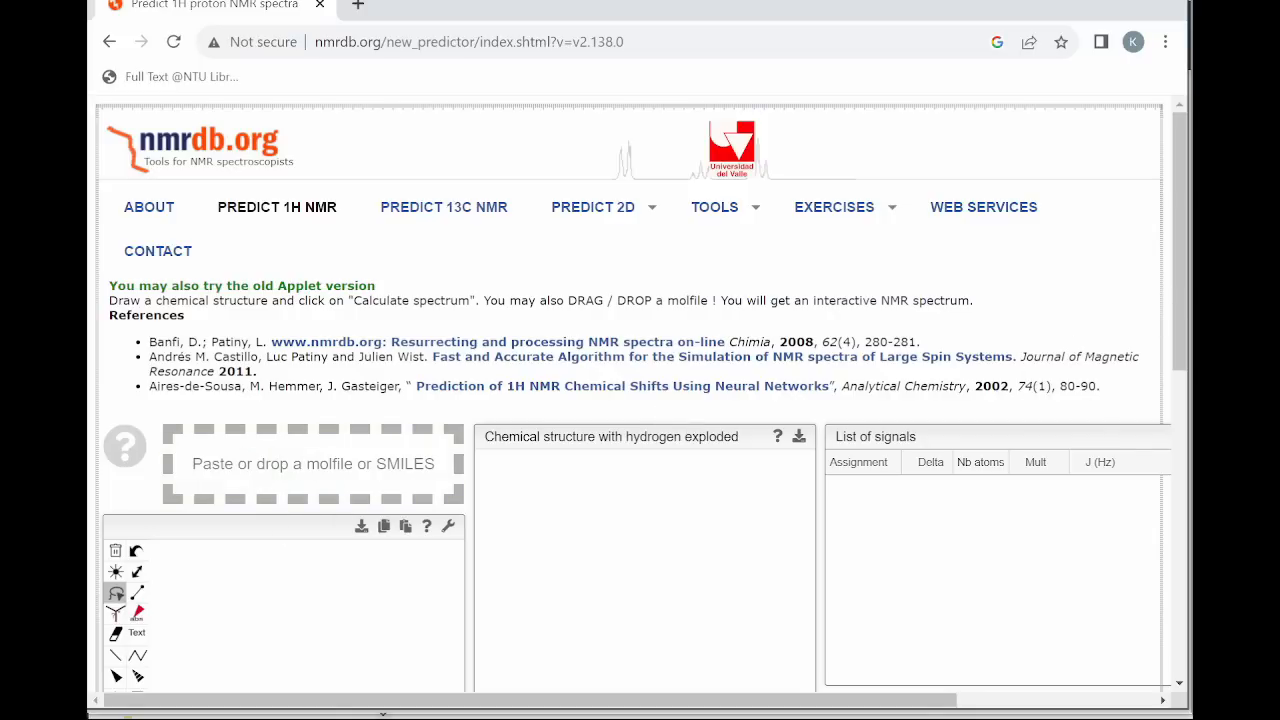
Load Ibuprofen.sdf from the 1D-NMR-DATA folder on the Desktop into the molfile area of the nmrdb.org predictor.
{"action": "key", "text": "alt+Tab"}
{"action": "double_click", "coordinate": [481, 212]}
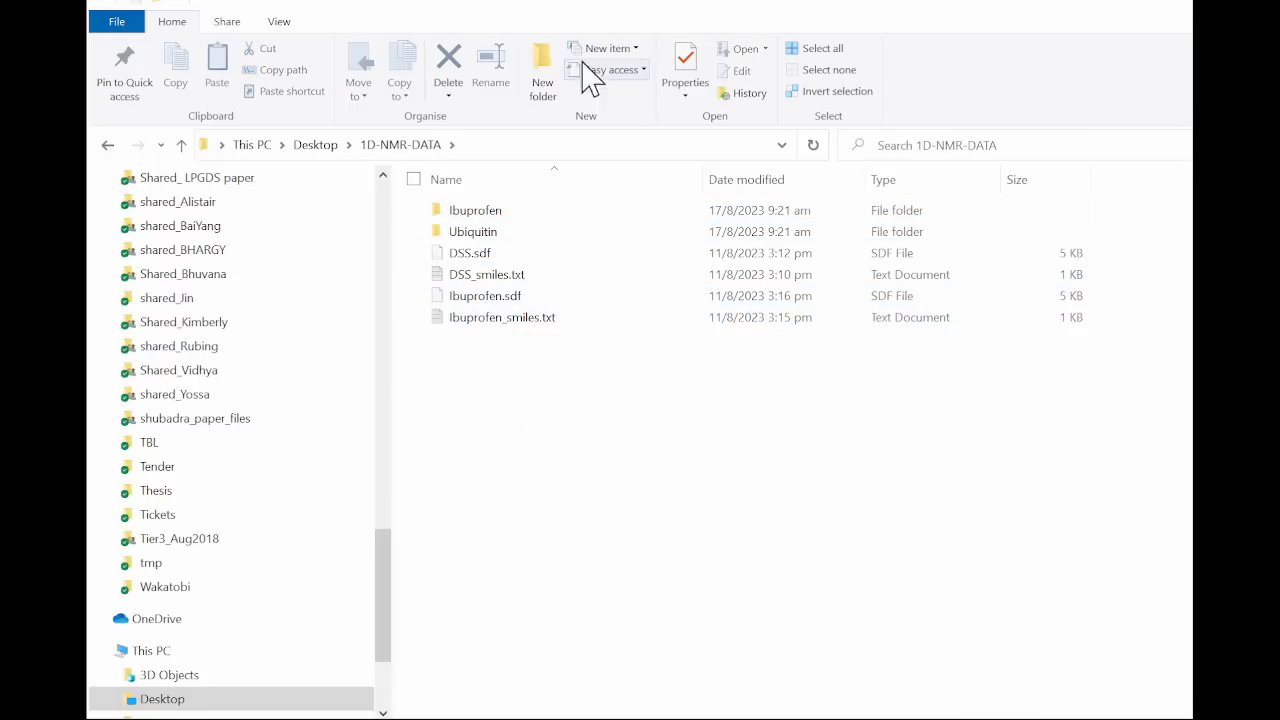
{"action": "left_click_drag", "start_coordinate": [565, 15], "coordinate": [868, 38]}
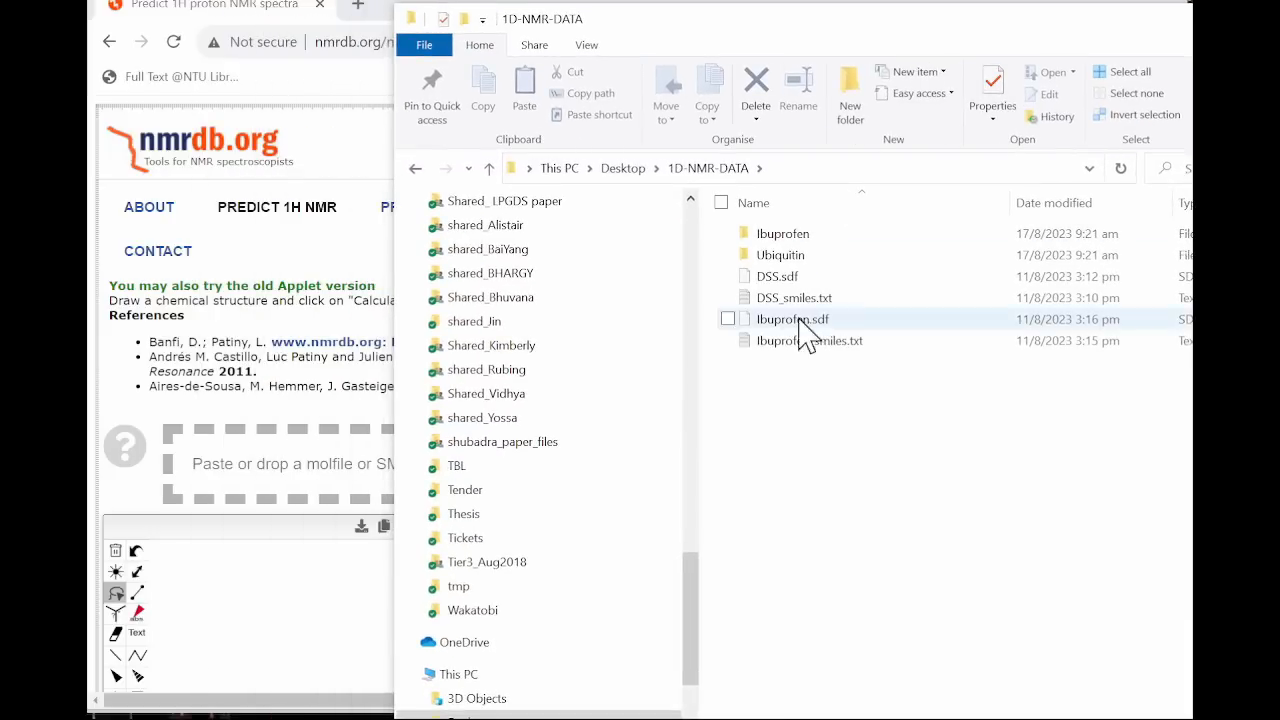
{"action": "left_click_drag", "start_coordinate": [812, 335], "coordinate": [320, 470]}
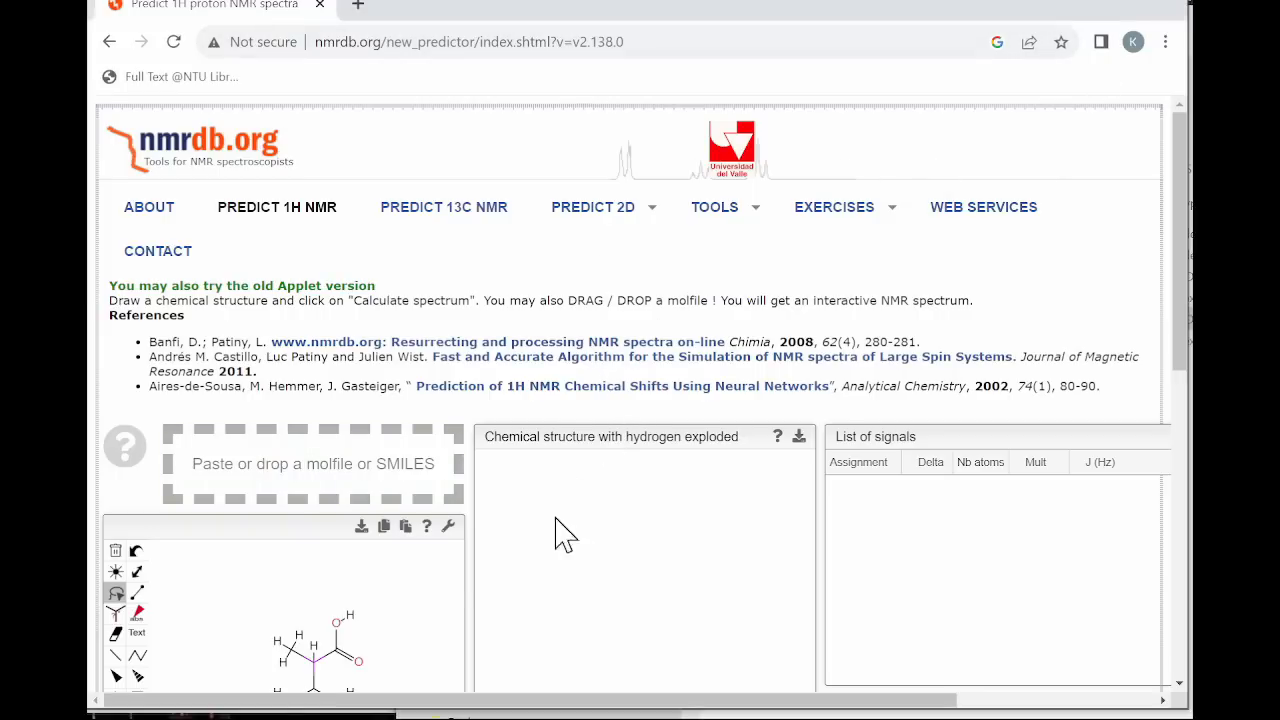
Check the loaded ibuprofen structure and simulate its 1H spectrum at 400 MHz, from 0 to 10 ppm with 1 Hz line width.
{"action": "scroll", "coordinate": [398, 600], "scroll_direction": "down", "scroll_amount": 1}
{"action": "scroll", "coordinate": [398, 598], "scroll_direction": "down", "scroll_amount": 6}
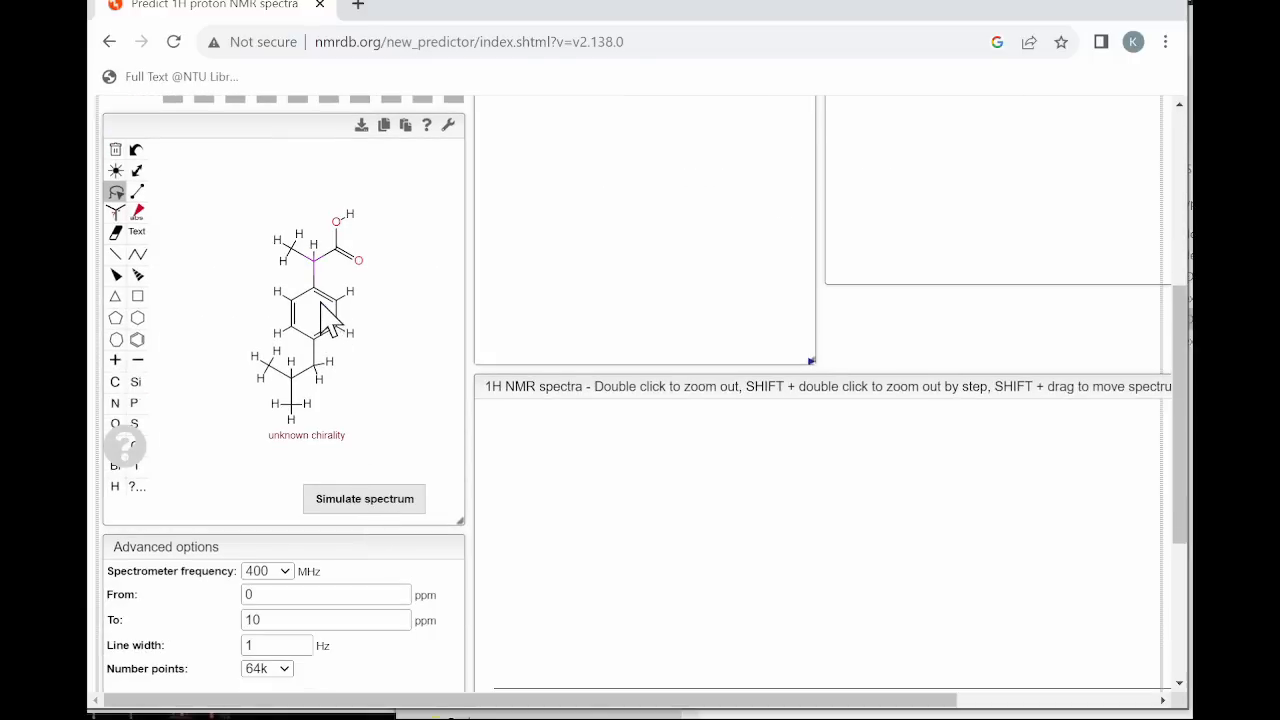
{"action": "scroll", "coordinate": [325, 311], "scroll_direction": "up", "scroll_amount": 4}
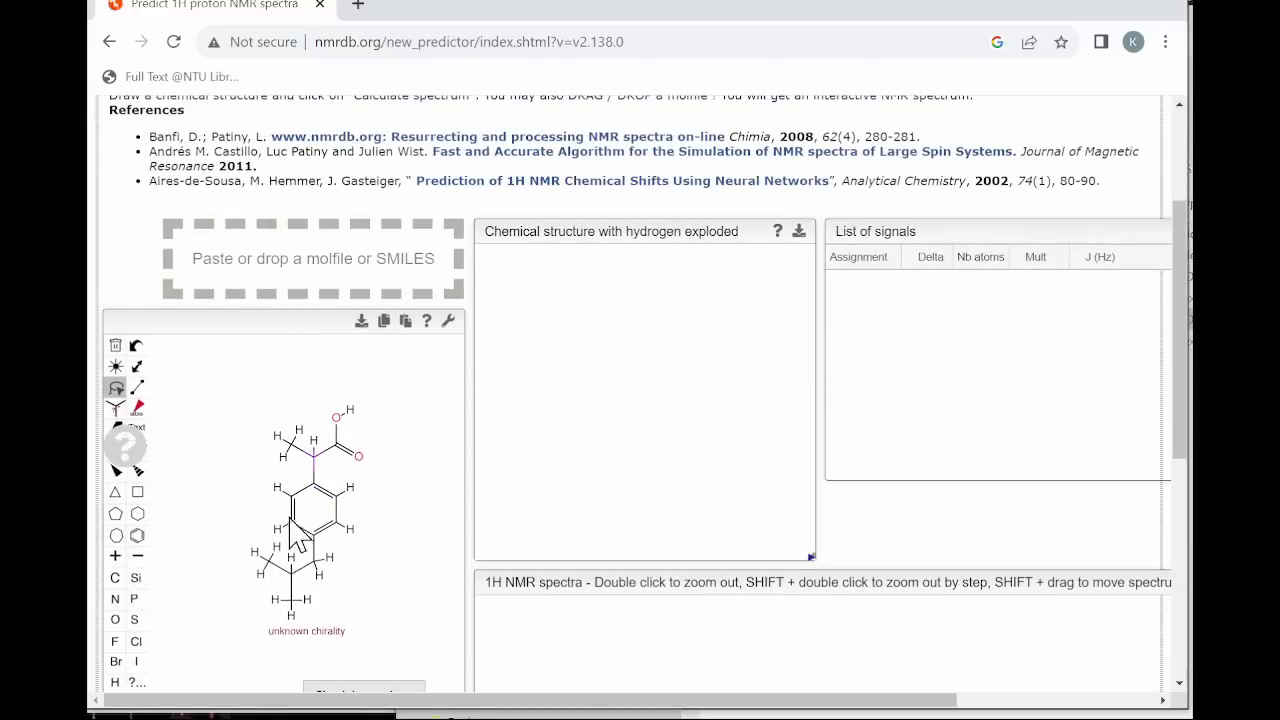
{"action": "scroll", "coordinate": [335, 580], "scroll_direction": "down", "scroll_amount": 1}
{"action": "scroll", "coordinate": [338, 586], "scroll_direction": "down", "scroll_amount": 1}
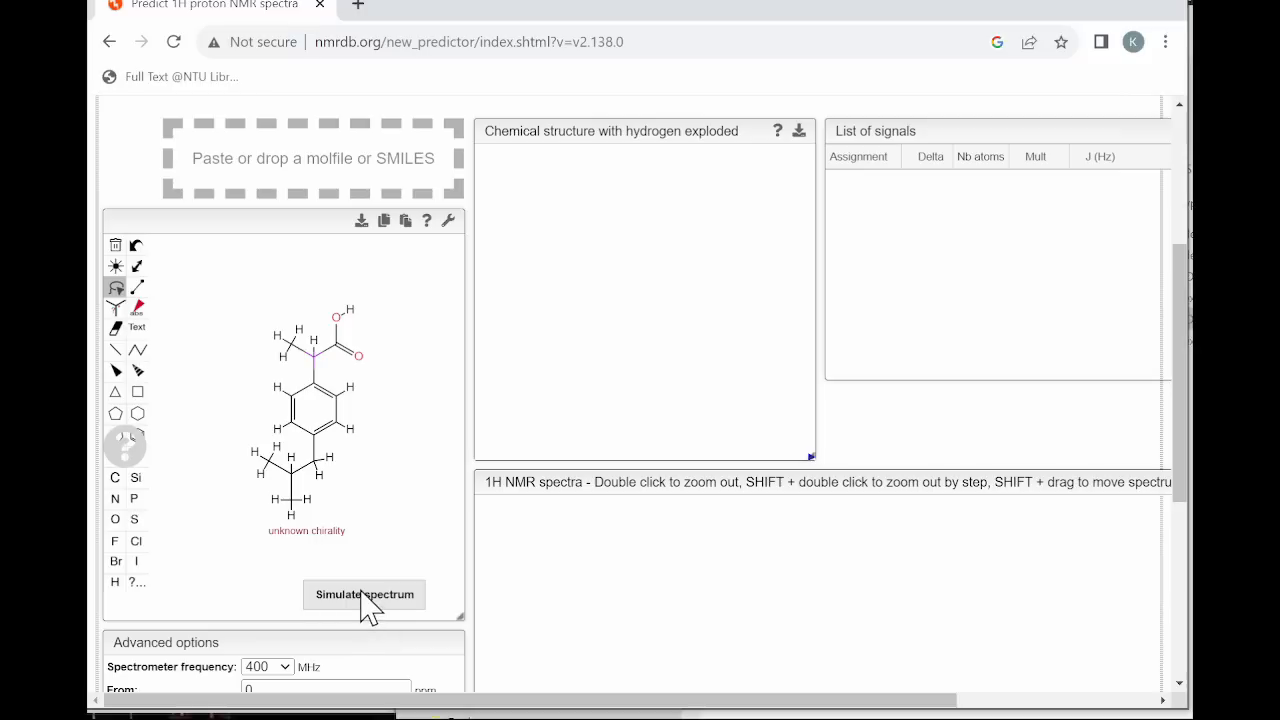
{"action": "scroll", "coordinate": [363, 470], "scroll_direction": "down", "scroll_amount": 4}
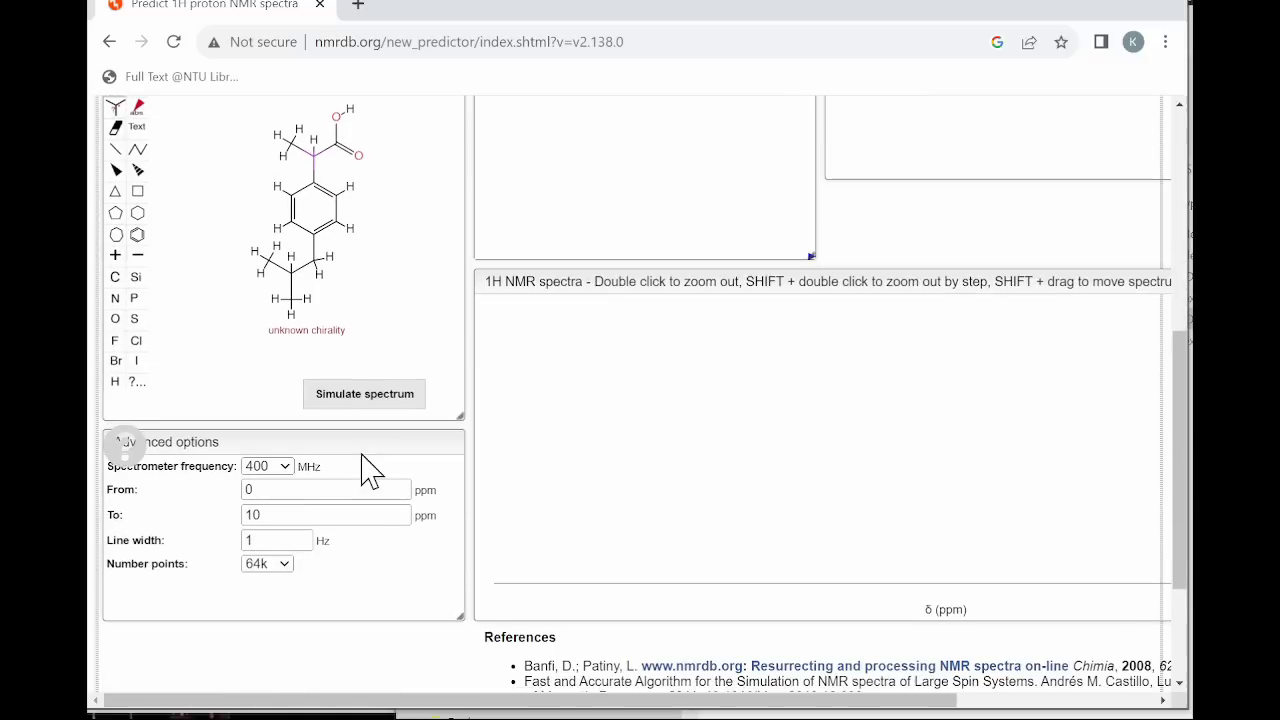
{"action": "left_click", "coordinate": [380, 400]}
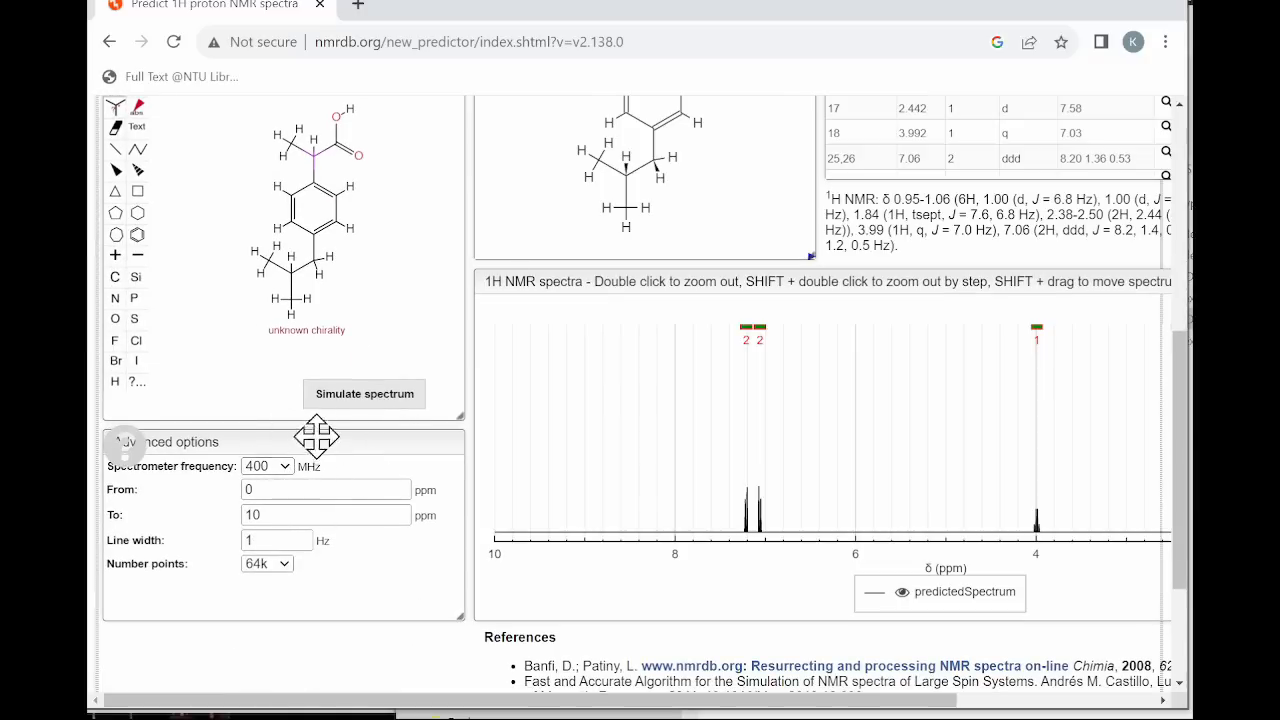
Set the spectrometer frequency to 800 MHz and view the full predicted ibuprofen spectrum from 10 to 0 ppm.
{"action": "left_click", "coordinate": [287, 471]}
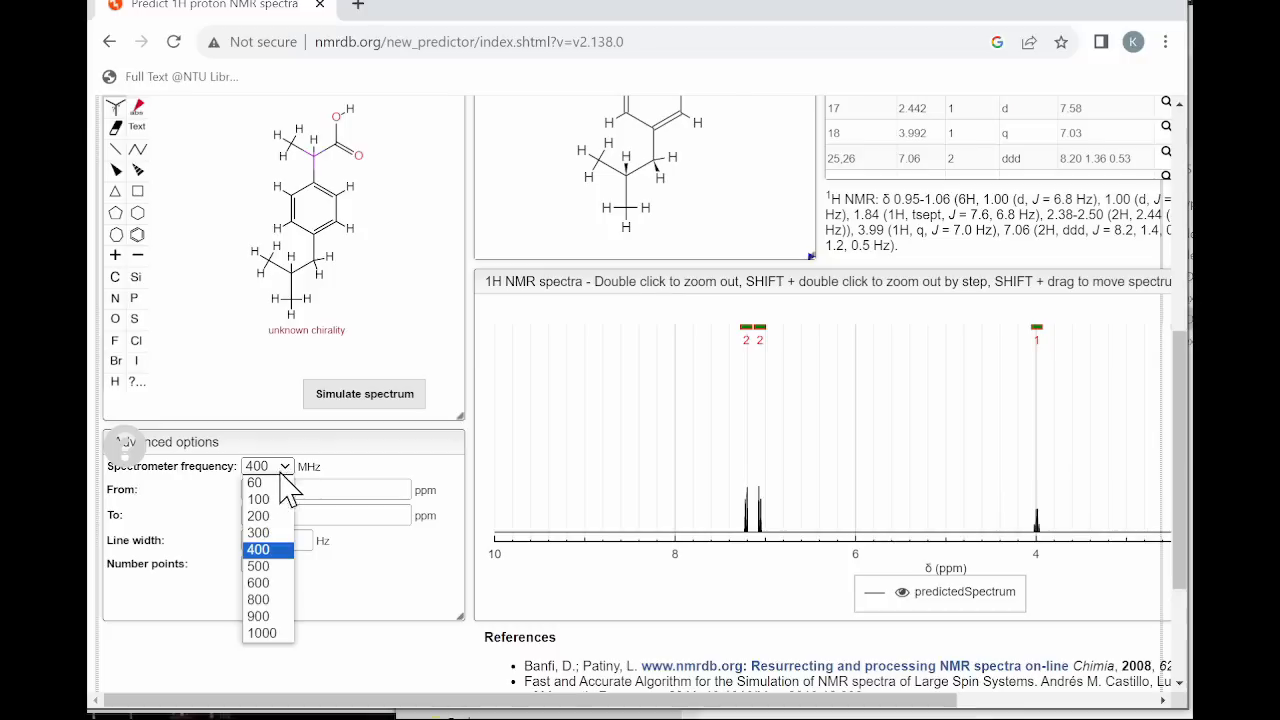
{"action": "left_click", "coordinate": [260, 600]}
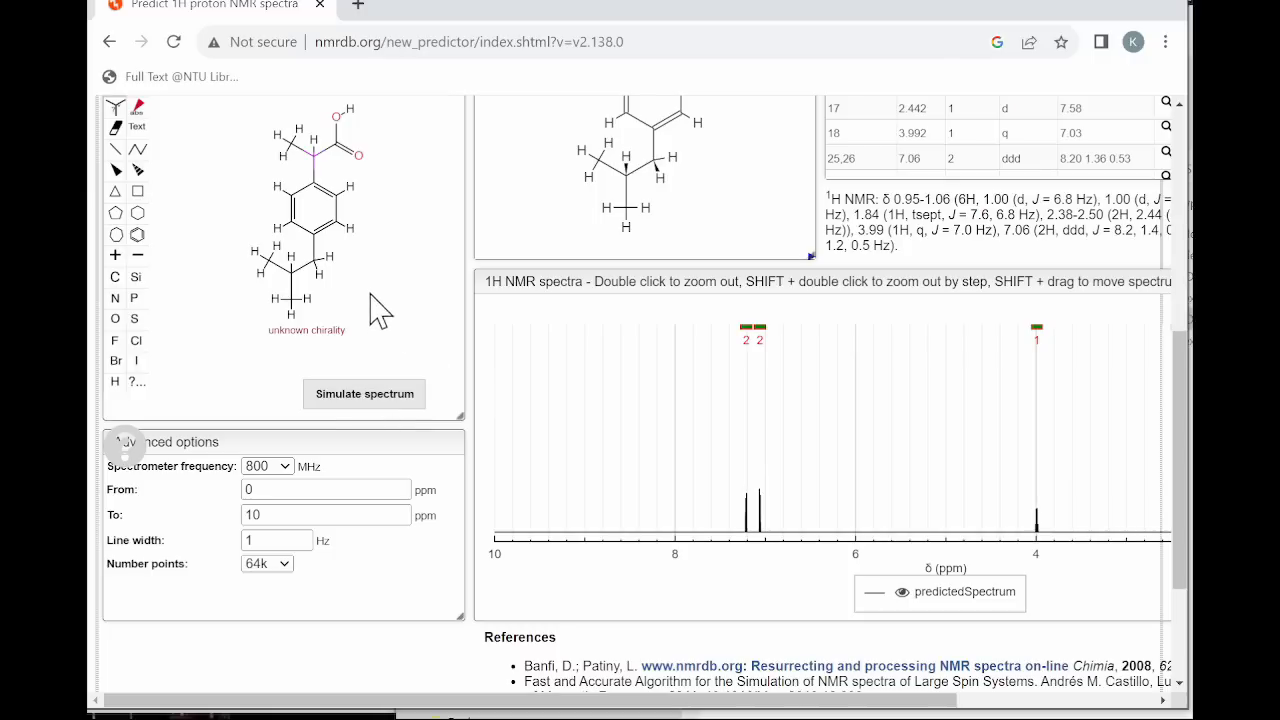
{"action": "scroll", "coordinate": [370, 295], "scroll_direction": "up", "scroll_amount": 1}
{"action": "scroll", "coordinate": [365, 295], "scroll_direction": "down", "scroll_amount": 1}
{"action": "left_click_drag", "start_coordinate": [943, 699], "coordinate": [1143, 699]}
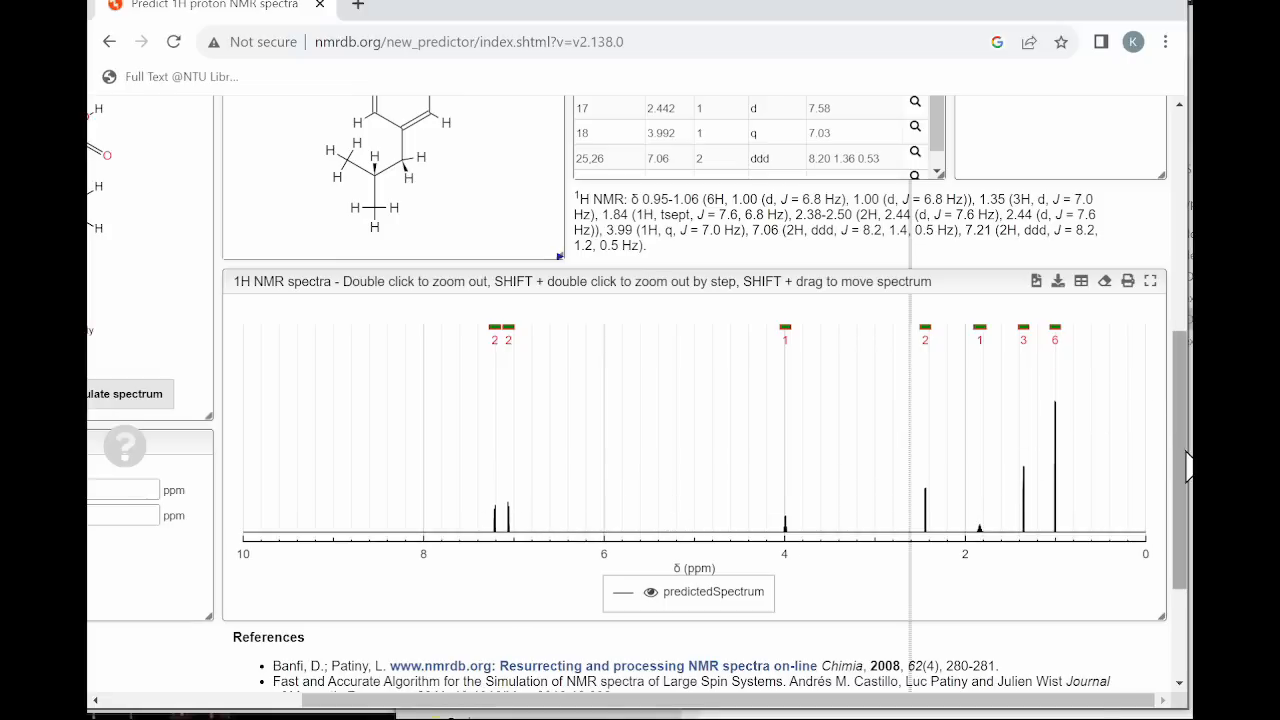
Load Ibuprofen.dx from the Desktop folder into the predictor's jcamp file area.
{"action": "left_click_drag", "start_coordinate": [1183, 465], "coordinate": [1174, 341]}
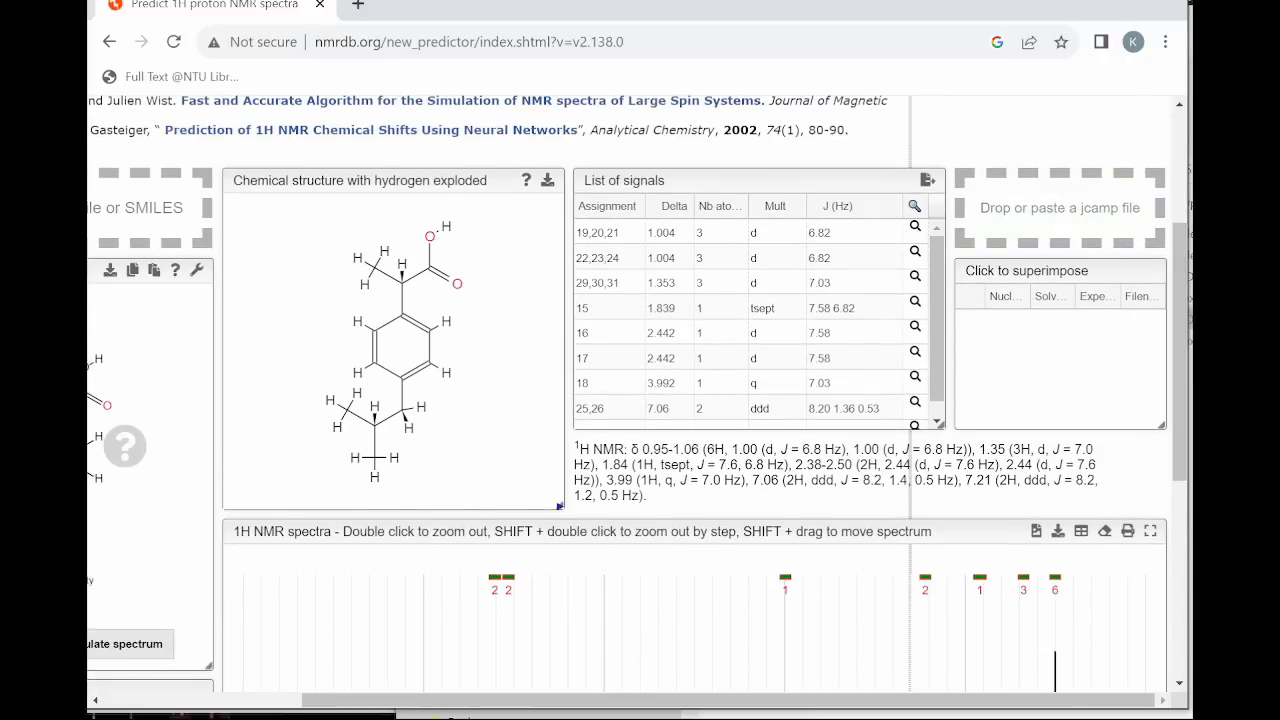
{"action": "key", "text": "alt+Tab"}
{"action": "left_click", "coordinate": [625, 168]}
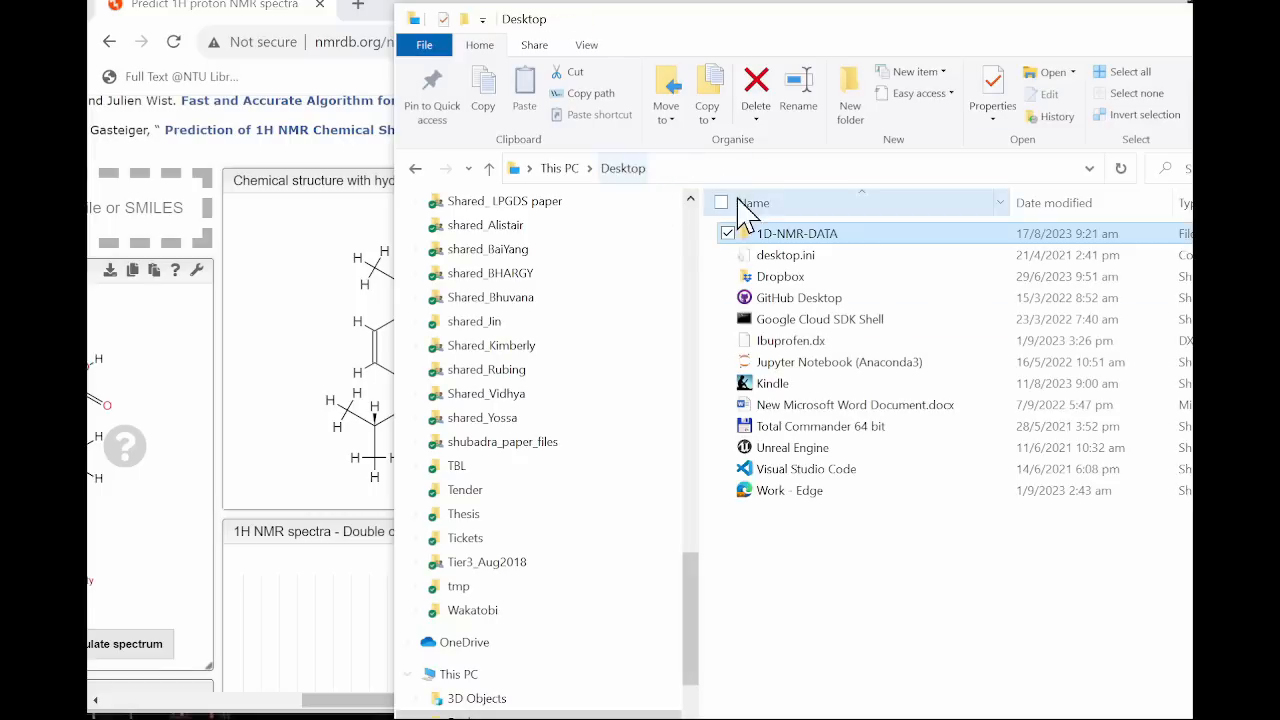
{"action": "left_click_drag", "start_coordinate": [737, 45], "coordinate": [953, 254]}
{"action": "left_click_drag", "start_coordinate": [1013, 588], "coordinate": [1008, 225]}
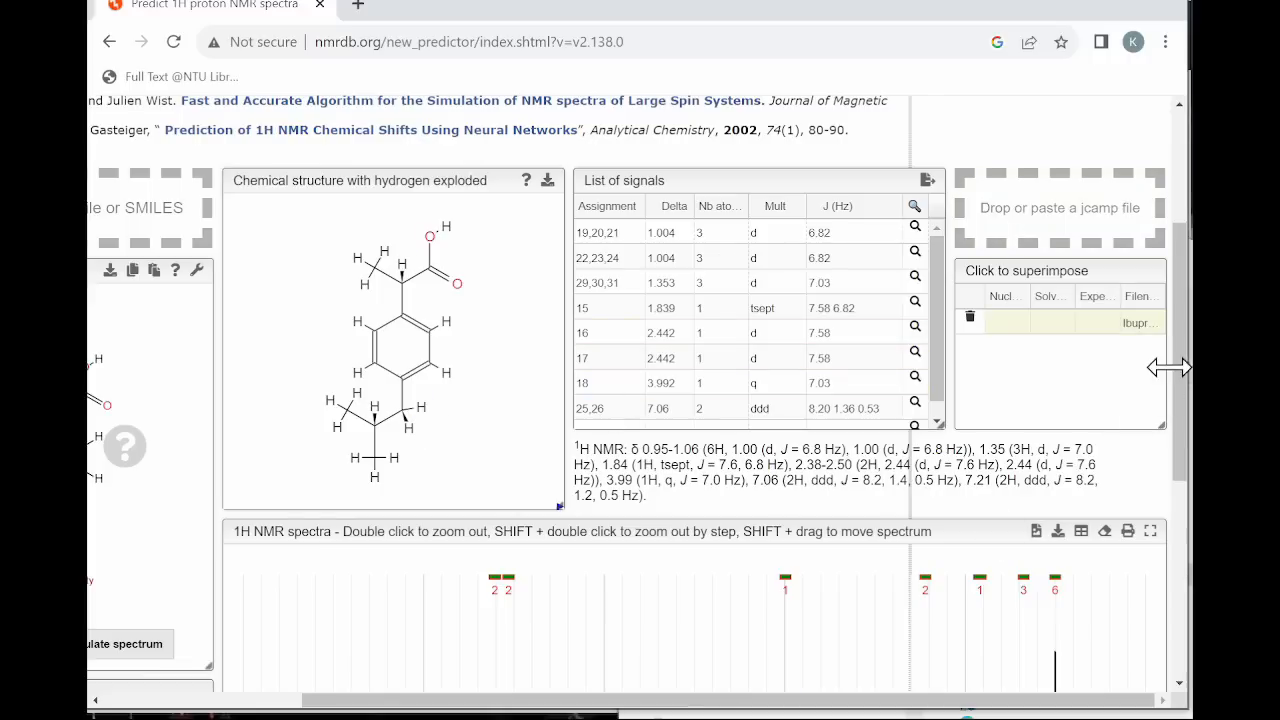
Superimpose the loaded experimental ibuprofen spectrum on the predicted one, with the predicted signals scaled up.
{"action": "left_click_drag", "start_coordinate": [1183, 390], "coordinate": [1175, 490]}
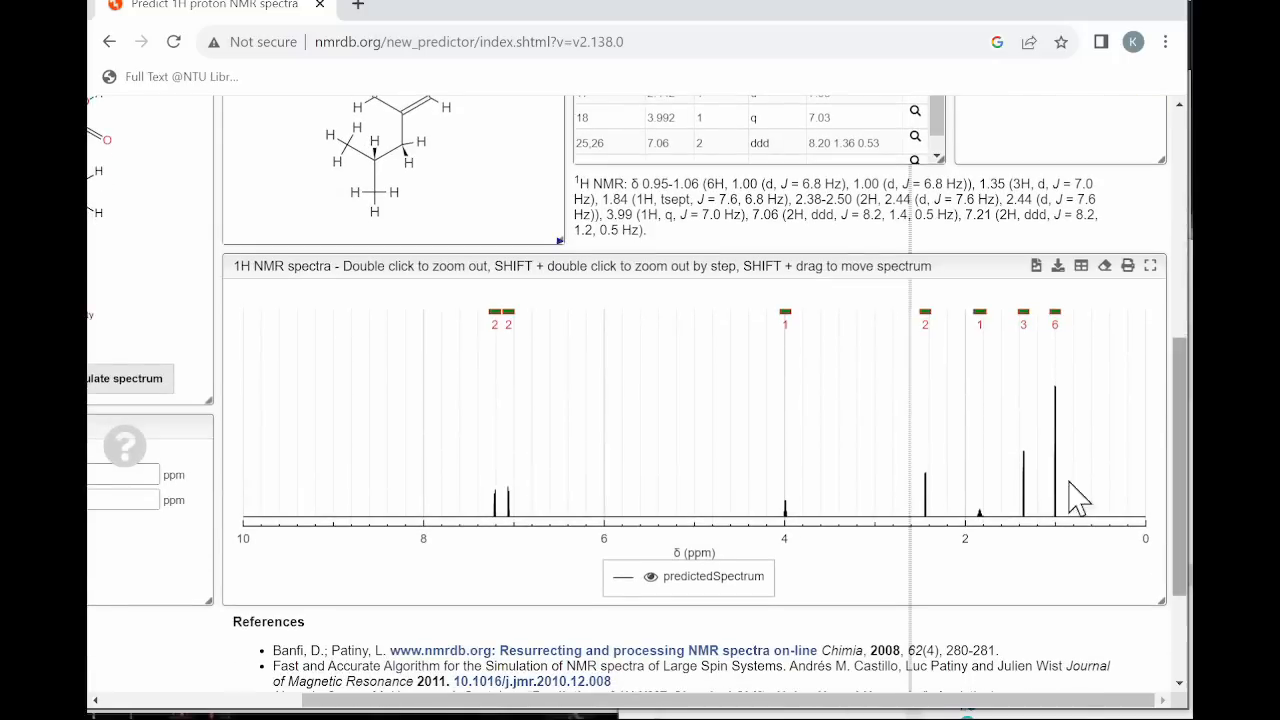
{"action": "scroll", "coordinate": [792, 437], "scroll_direction": "up", "scroll_amount": 5}
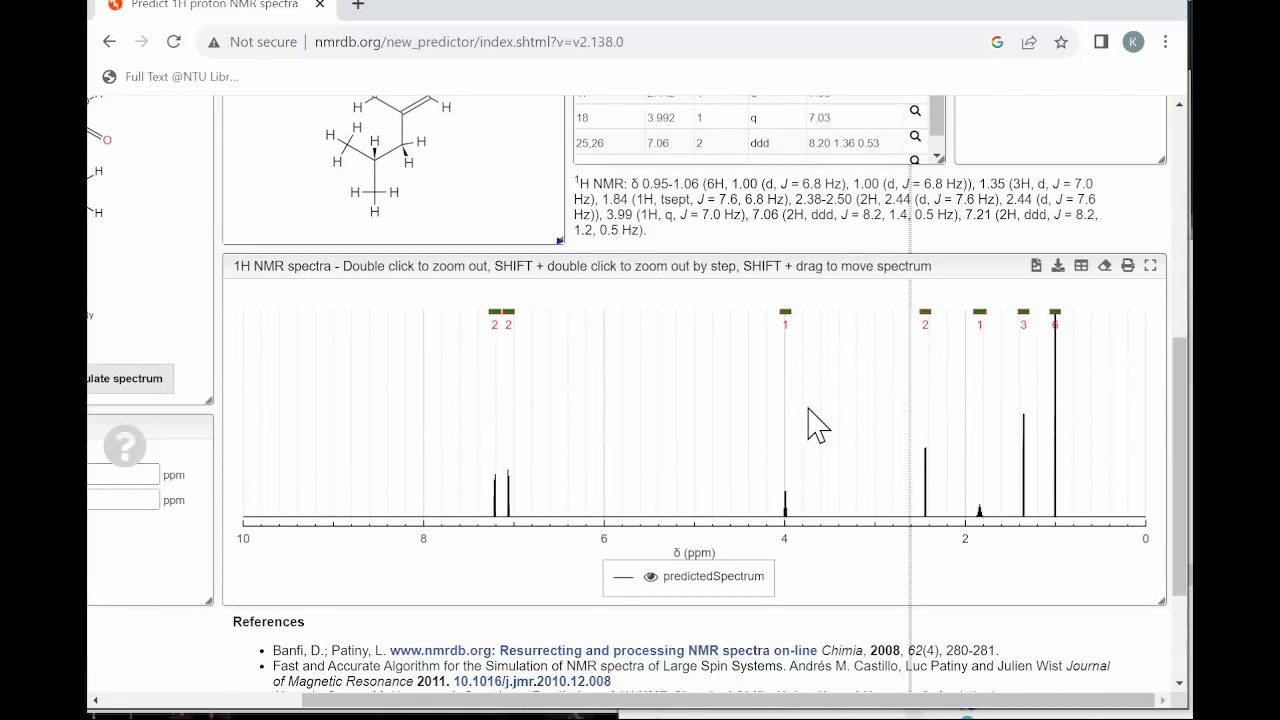
{"action": "left_click_drag", "start_coordinate": [1180, 543], "coordinate": [1180, 371]}
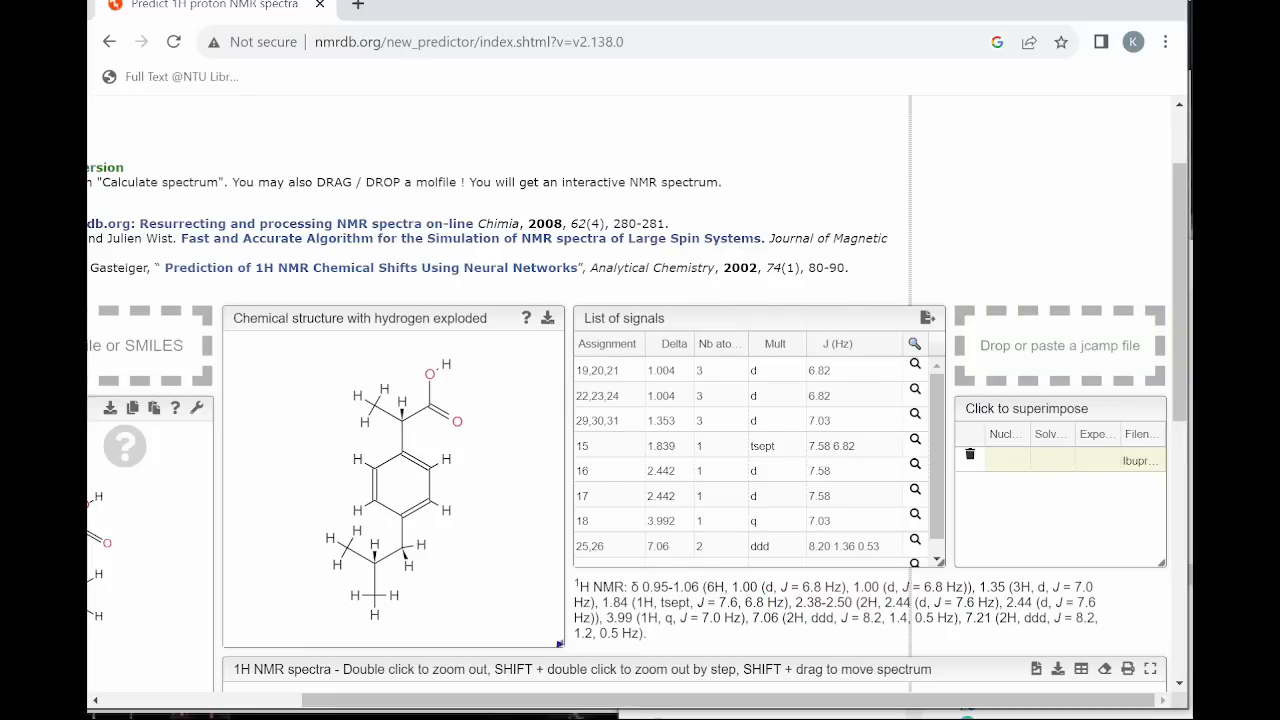
{"action": "scroll", "coordinate": [640, 400], "scroll_direction": "down", "scroll_amount": 1}
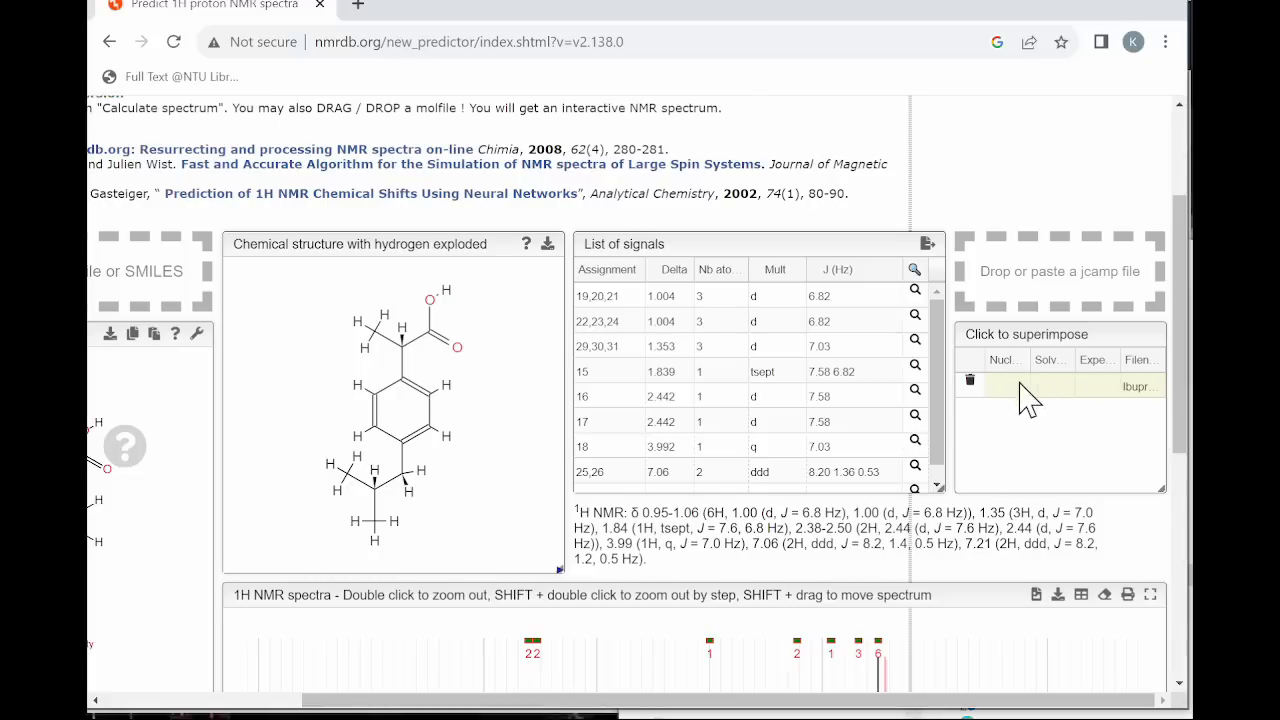
{"action": "left_click_drag", "start_coordinate": [1186, 366], "coordinate": [1190, 517]}
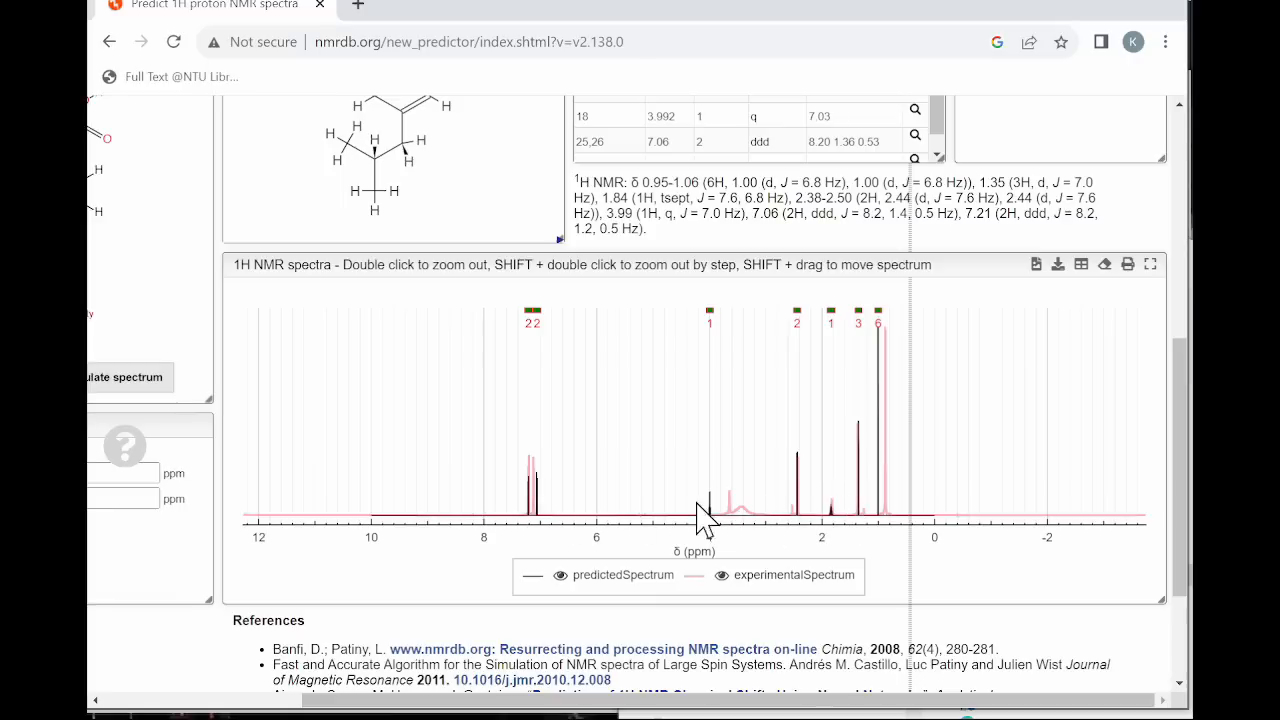
Enlarge the aromatic region around 7.0 to 7.3 ppm, compare the predicted and experimental doublets, and restore the full spectrum.
{"action": "left_click_drag", "start_coordinate": [509, 492], "coordinate": [551, 518]}
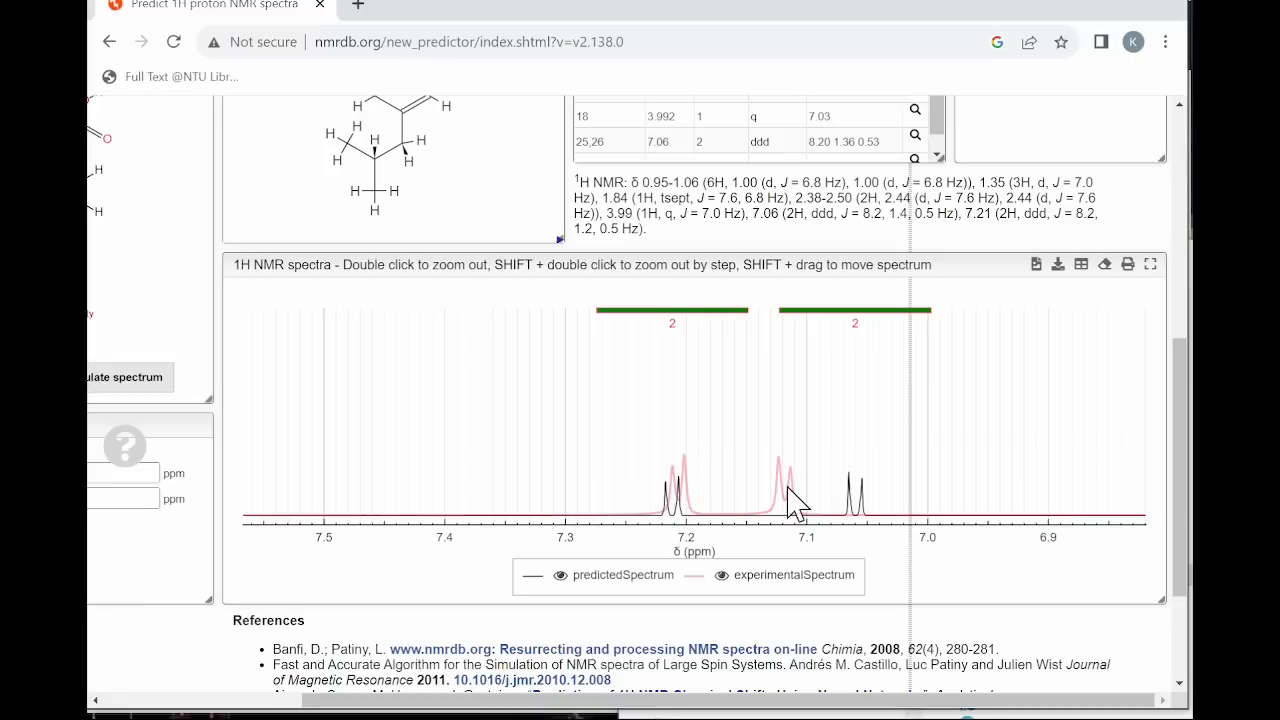
{"action": "scroll", "coordinate": [585, 410], "scroll_direction": "up", "scroll_amount": 5}
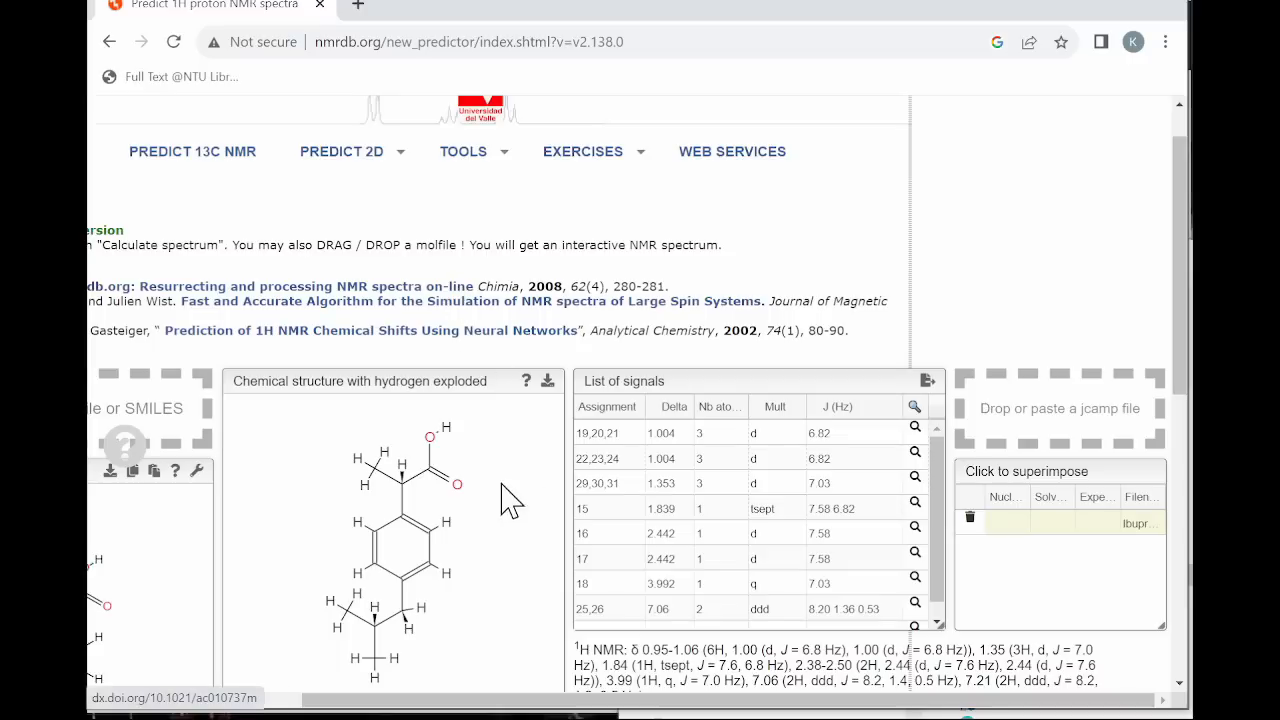
{"action": "left_click_drag", "start_coordinate": [1181, 295], "coordinate": [1181, 468]}
{"action": "scroll", "coordinate": [311, 240], "scroll_direction": "up", "scroll_amount": 4}
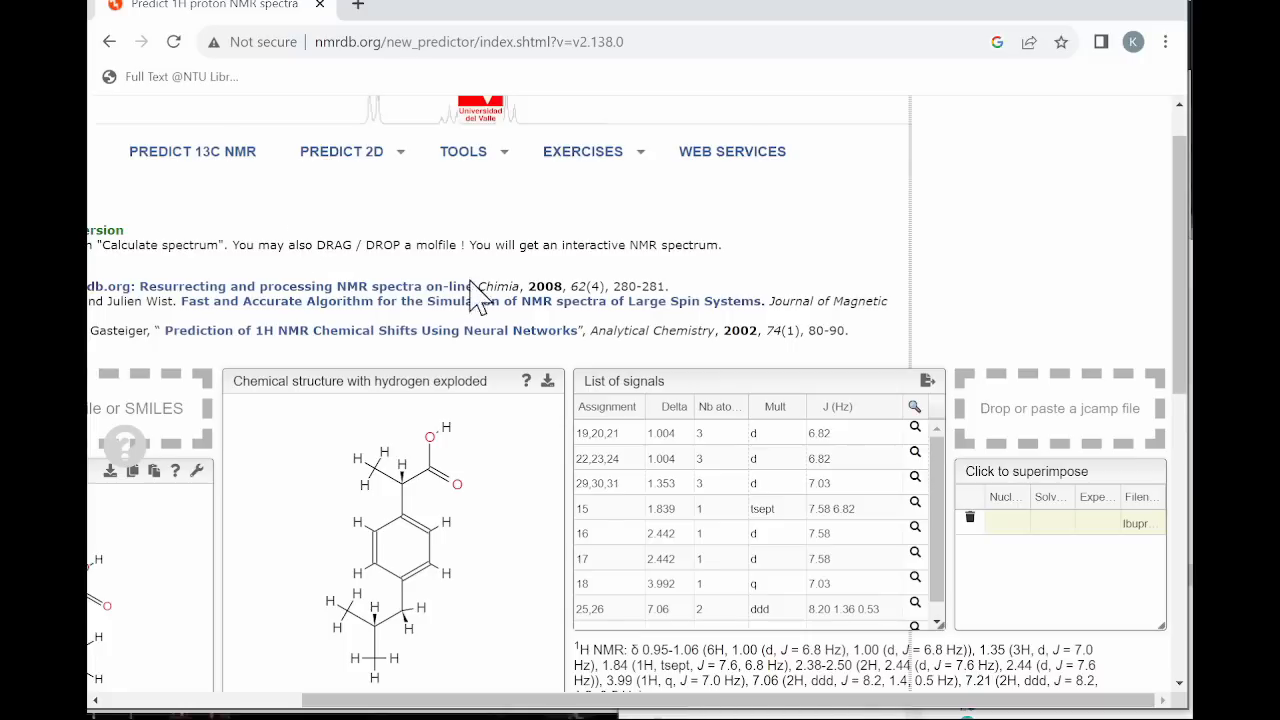
{"action": "left_click_drag", "start_coordinate": [1178, 366], "coordinate": [1180, 537]}
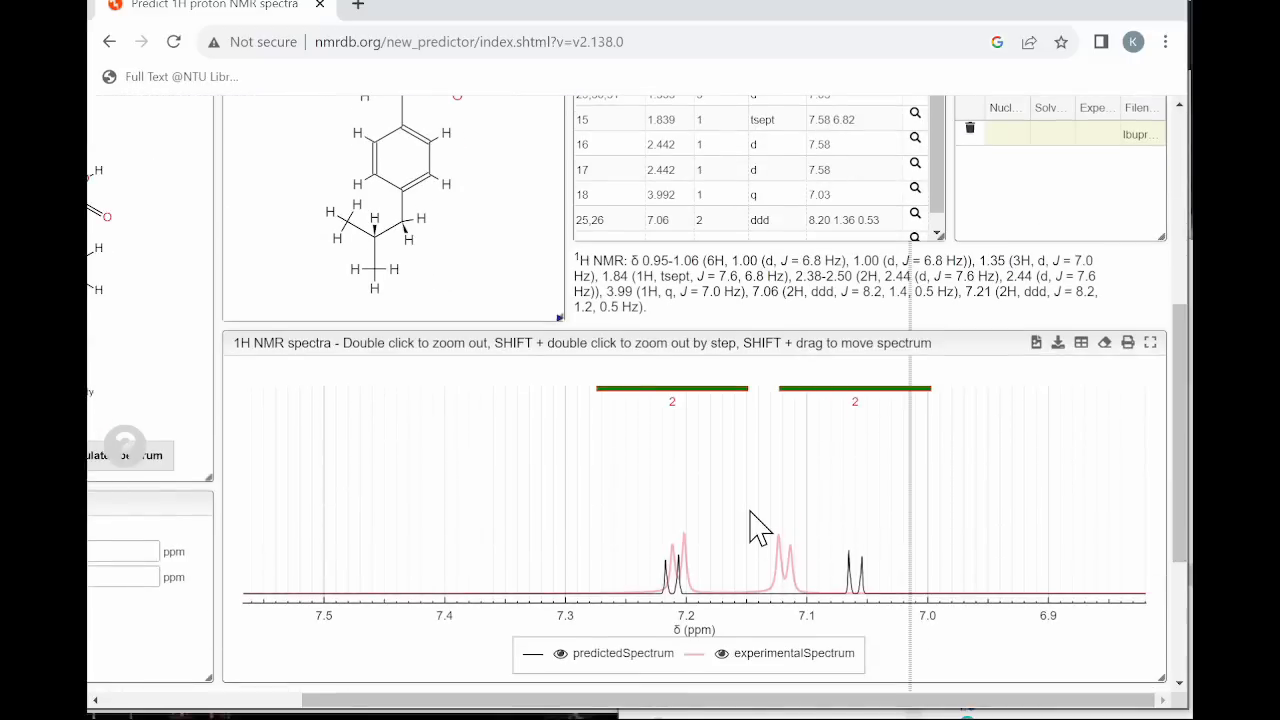
{"action": "double_click", "coordinate": [751, 512]}
Compare the signal list and the highlighted protons of the ibuprofen structure with the peaks in the superimposed spectra.
{"action": "scroll", "coordinate": [640, 550], "scroll_direction": "up", "scroll_amount": 3}
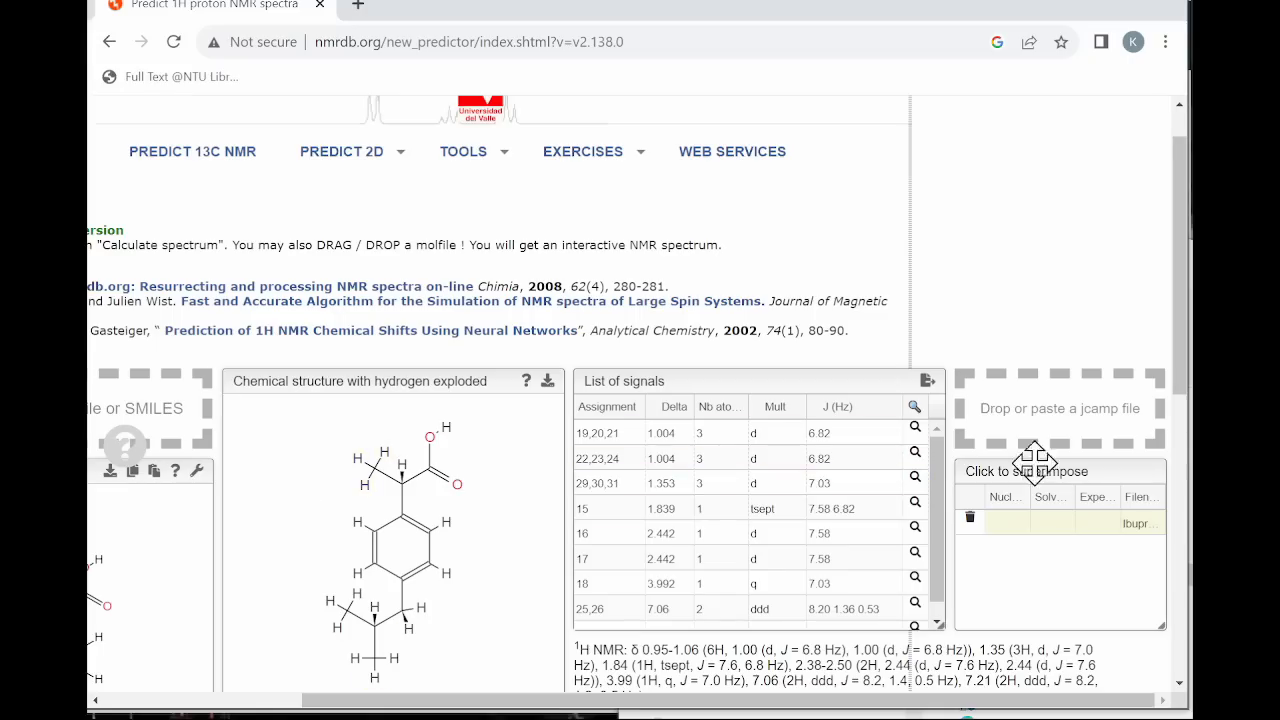
{"action": "scroll", "coordinate": [1034, 460], "scroll_direction": "down", "scroll_amount": 4}
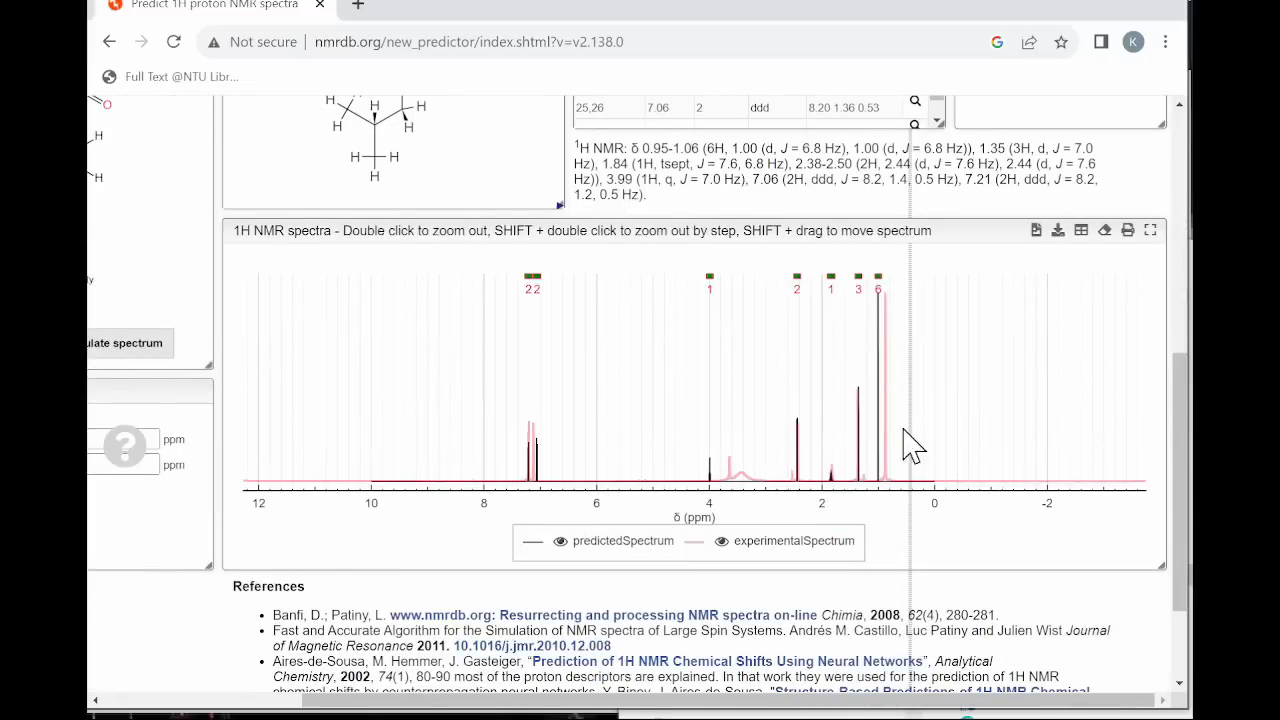
{"action": "scroll", "coordinate": [466, 251], "scroll_direction": "up", "scroll_amount": 5}
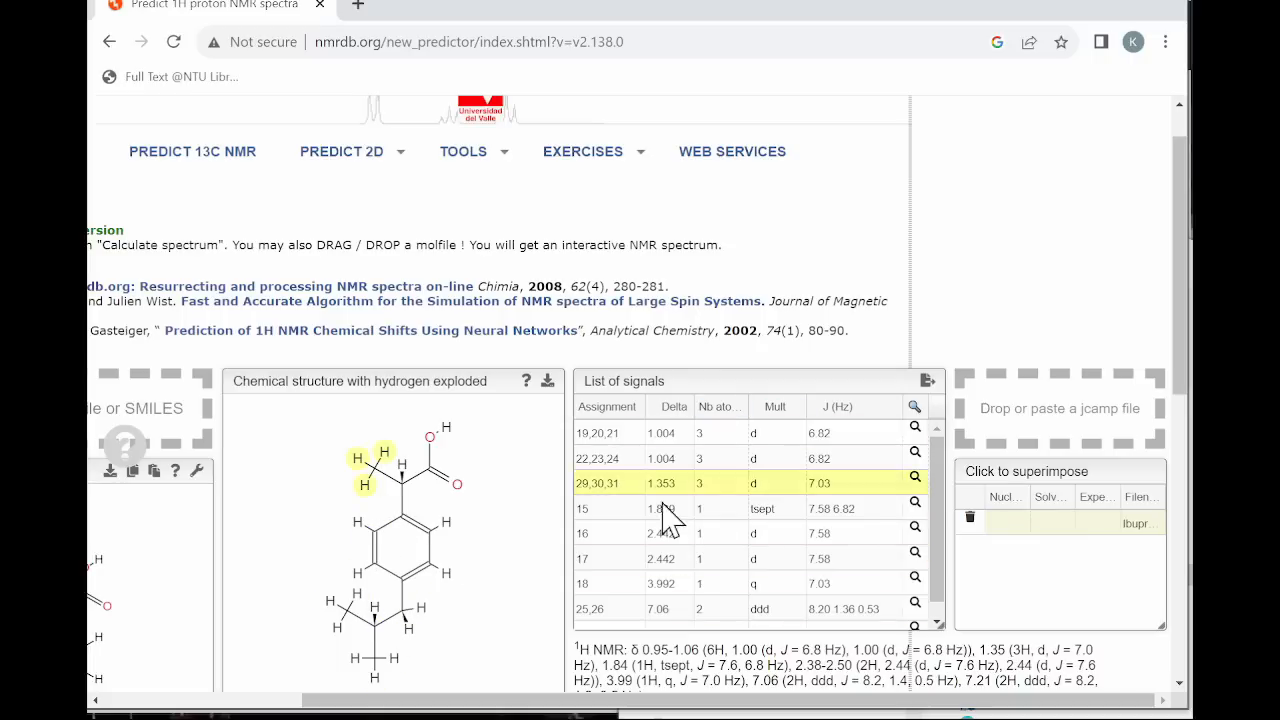
{"action": "left_click_drag", "start_coordinate": [1180, 380], "coordinate": [1180, 490]}
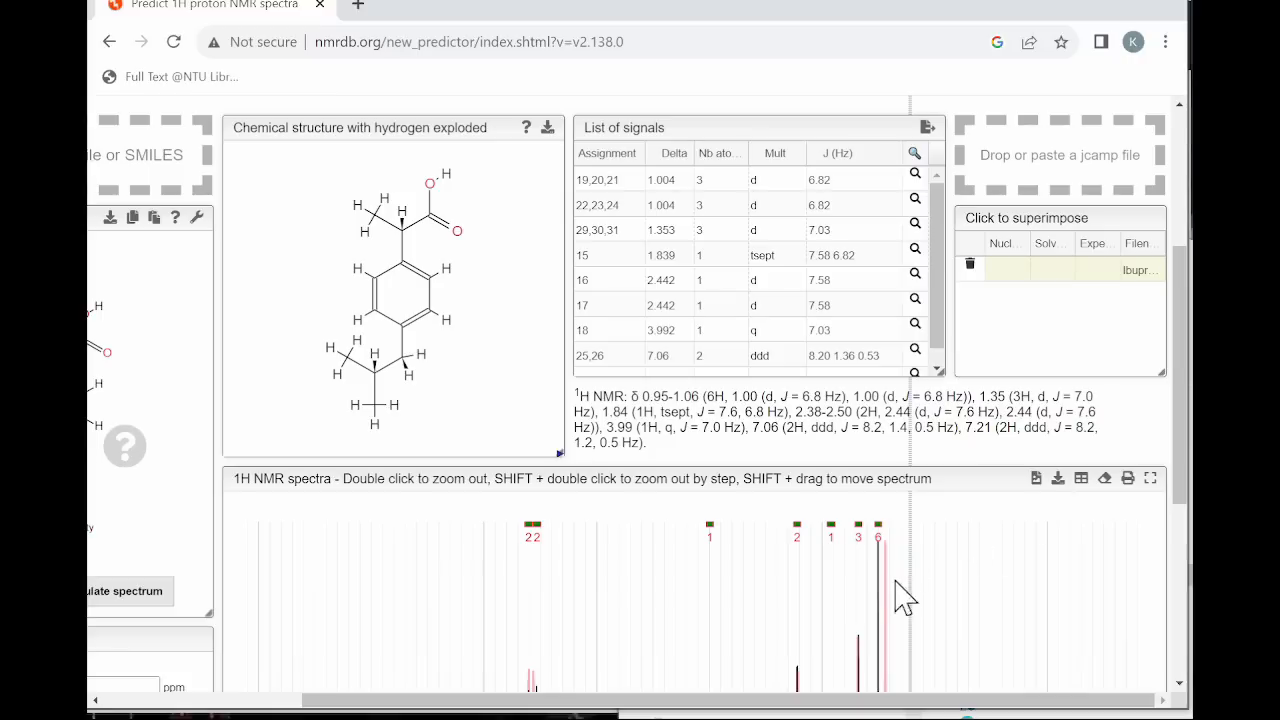
{"action": "left_click_drag", "start_coordinate": [1180, 420], "coordinate": [1188, 455]}
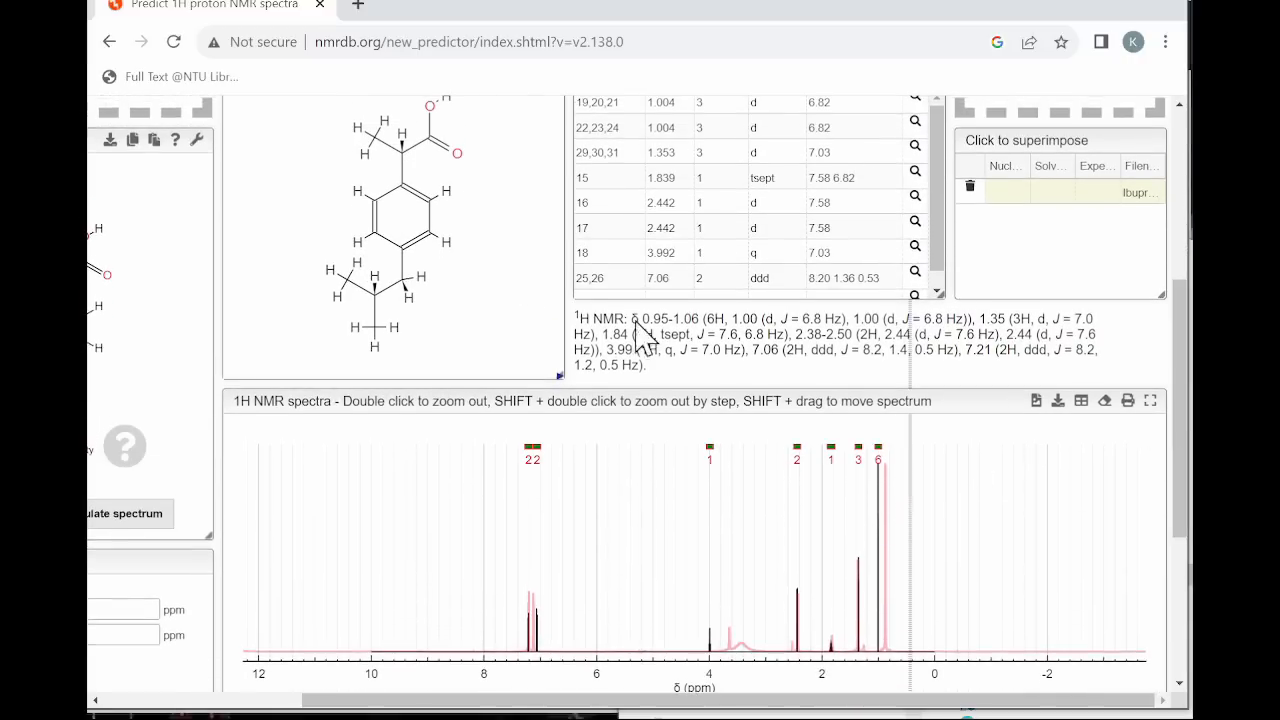
{"action": "scroll", "coordinate": [636, 324], "scroll_direction": "up", "scroll_amount": 3}
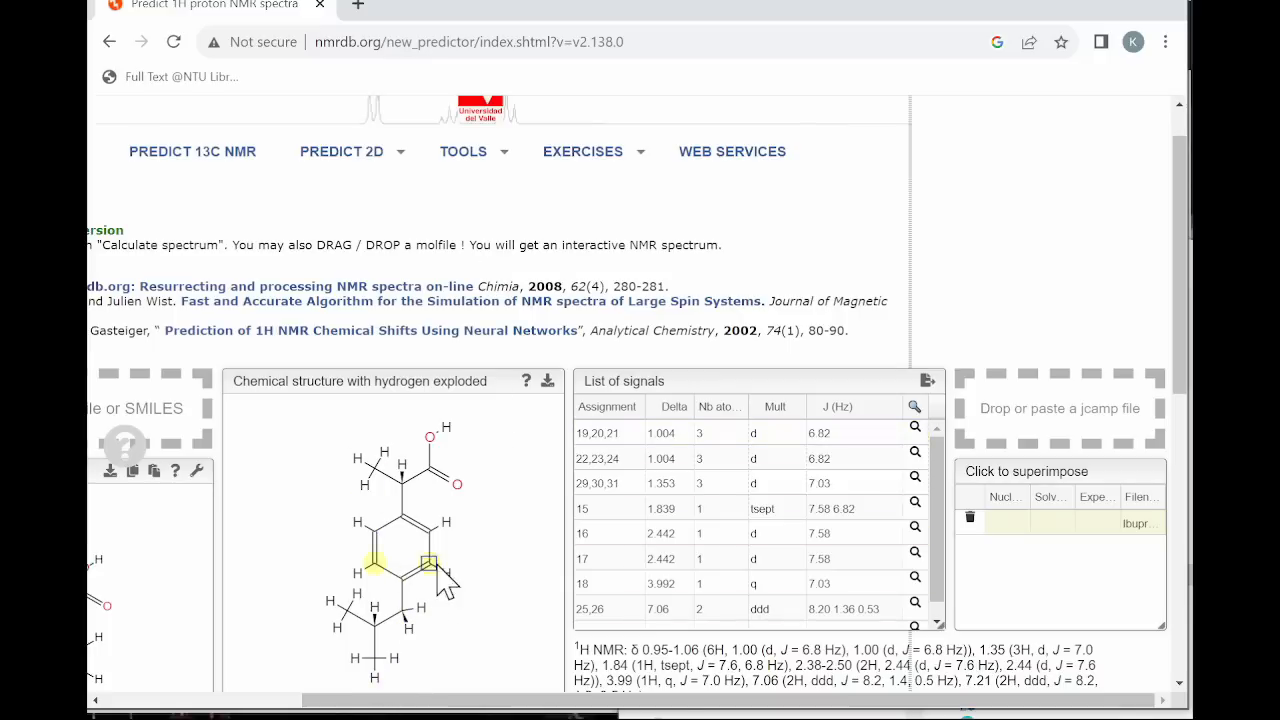
{"action": "left_click_drag", "start_coordinate": [1186, 352], "coordinate": [1186, 512]}
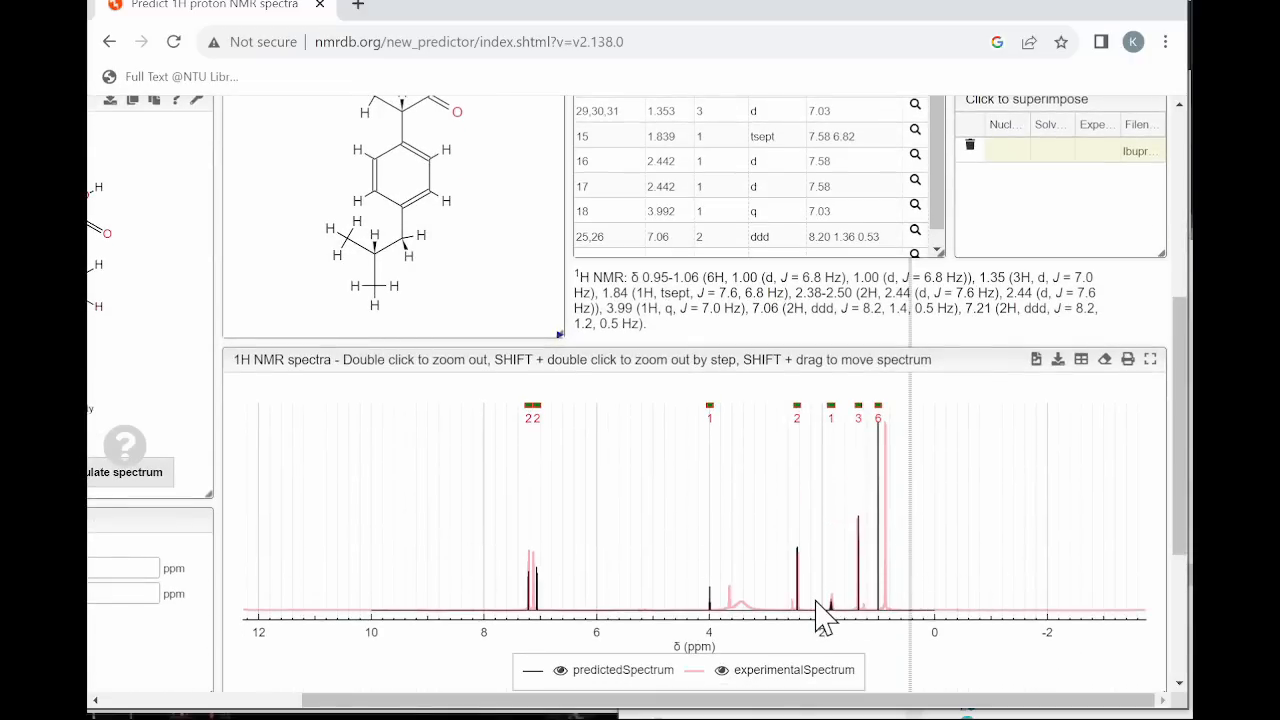
Enlarge the multiplet near 1.8 ppm, scale up its intensity to compare both spectra, and return to the full spectrum.
{"action": "left_click_drag", "start_coordinate": [816, 604], "coordinate": [843, 610]}
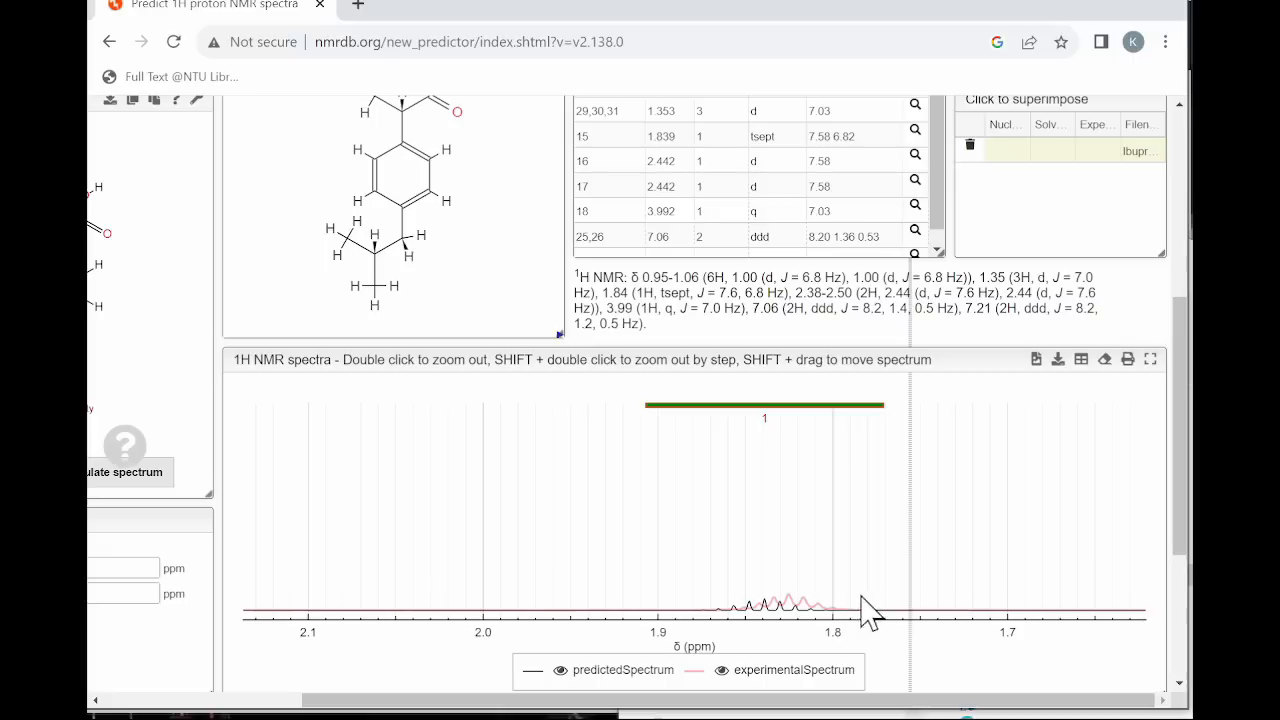
{"action": "scroll", "coordinate": [800, 495], "scroll_direction": "up", "scroll_amount": 5}
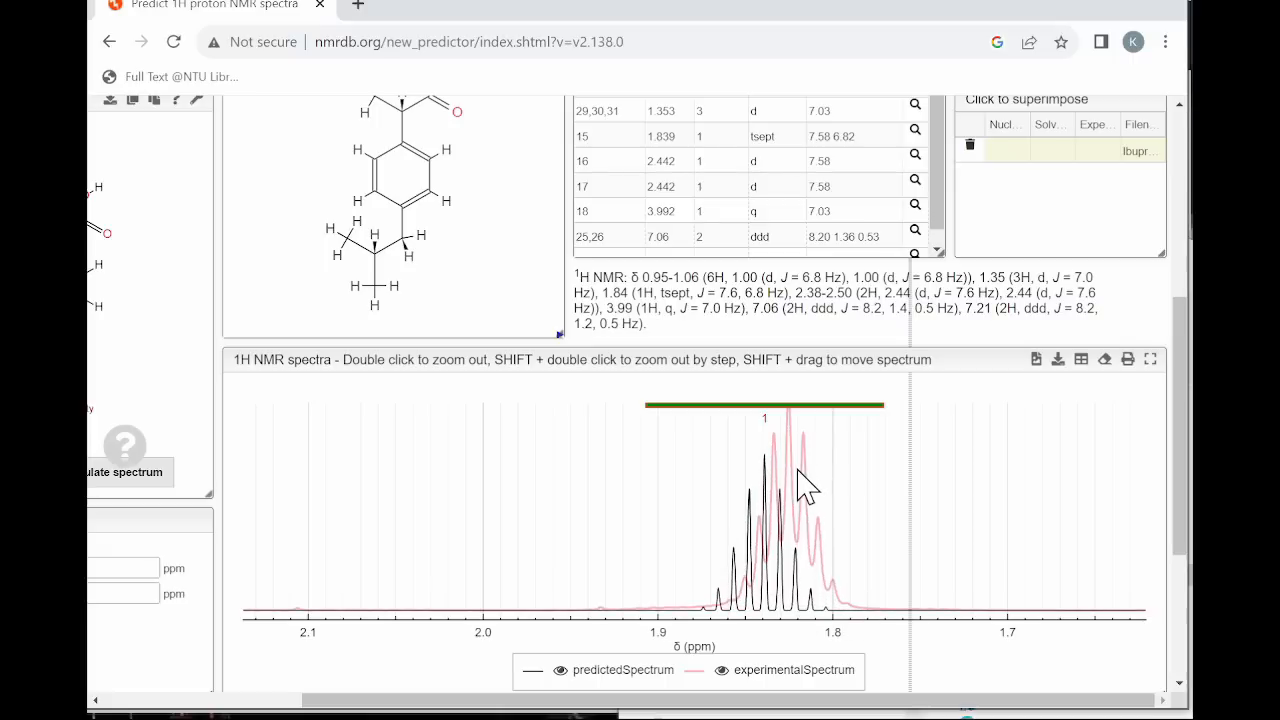
{"action": "scroll", "coordinate": [738, 553], "scroll_direction": "down", "scroll_amount": 3}
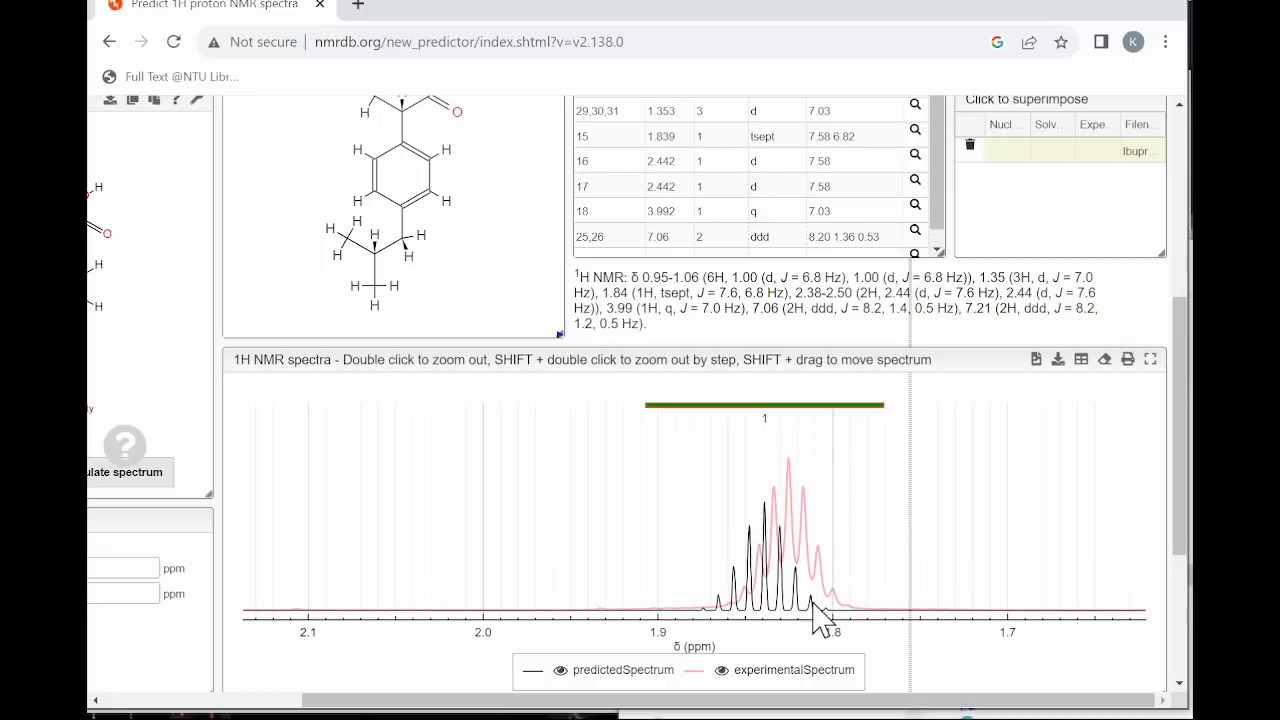
{"action": "scroll", "coordinate": [915, 545], "scroll_direction": "down", "scroll_amount": 3}
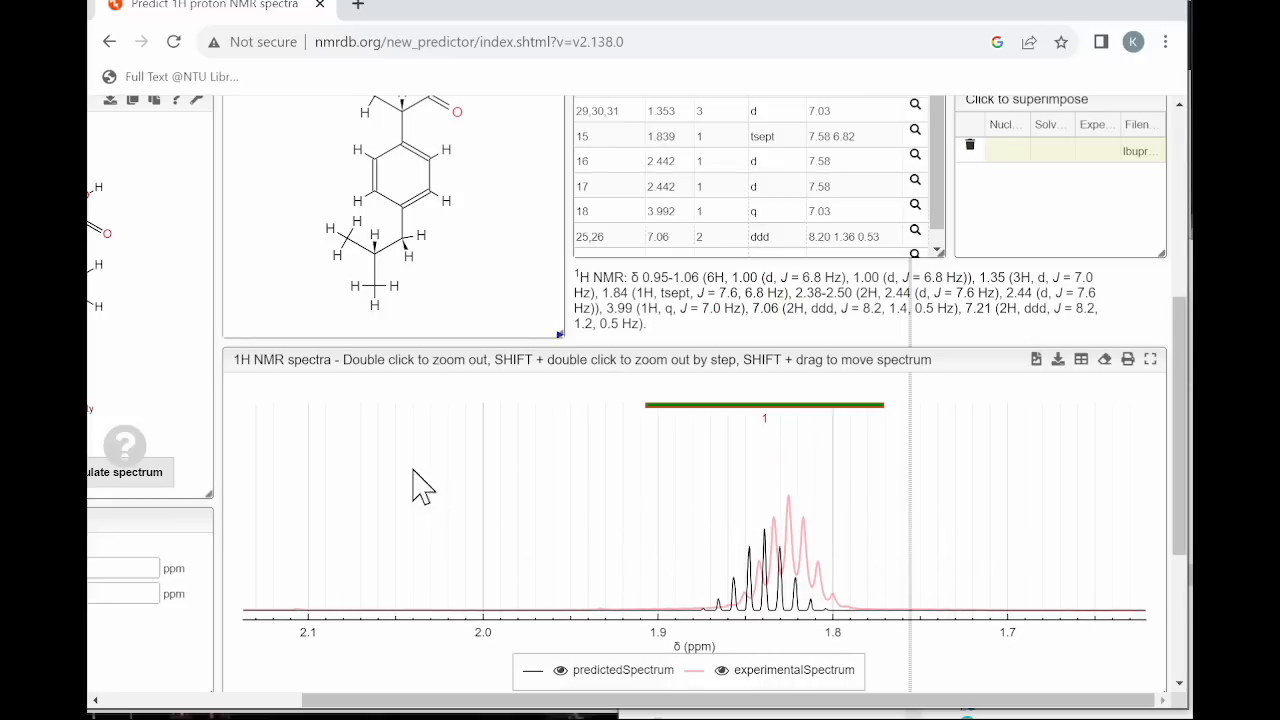
{"action": "scroll", "coordinate": [365, 374], "scroll_direction": "up", "scroll_amount": 3}
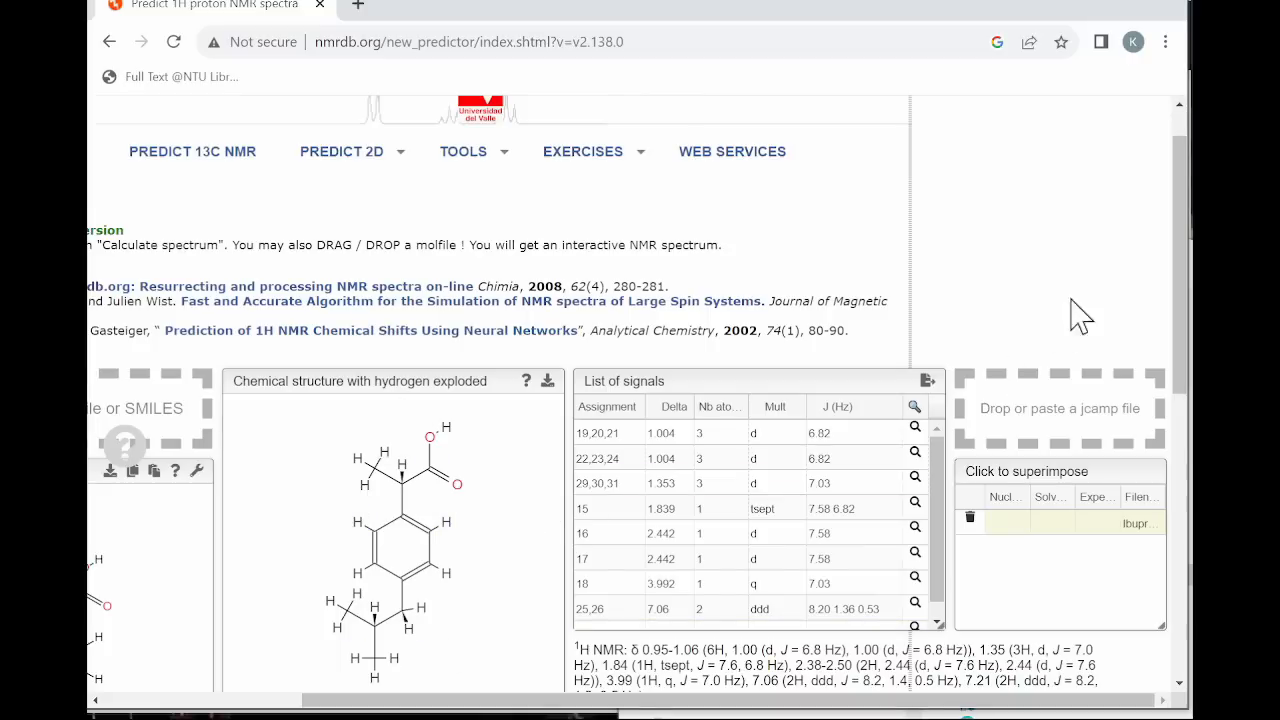
{"action": "left_click_drag", "start_coordinate": [1179, 346], "coordinate": [1179, 532]}
{"action": "double_click", "coordinate": [566, 424]}
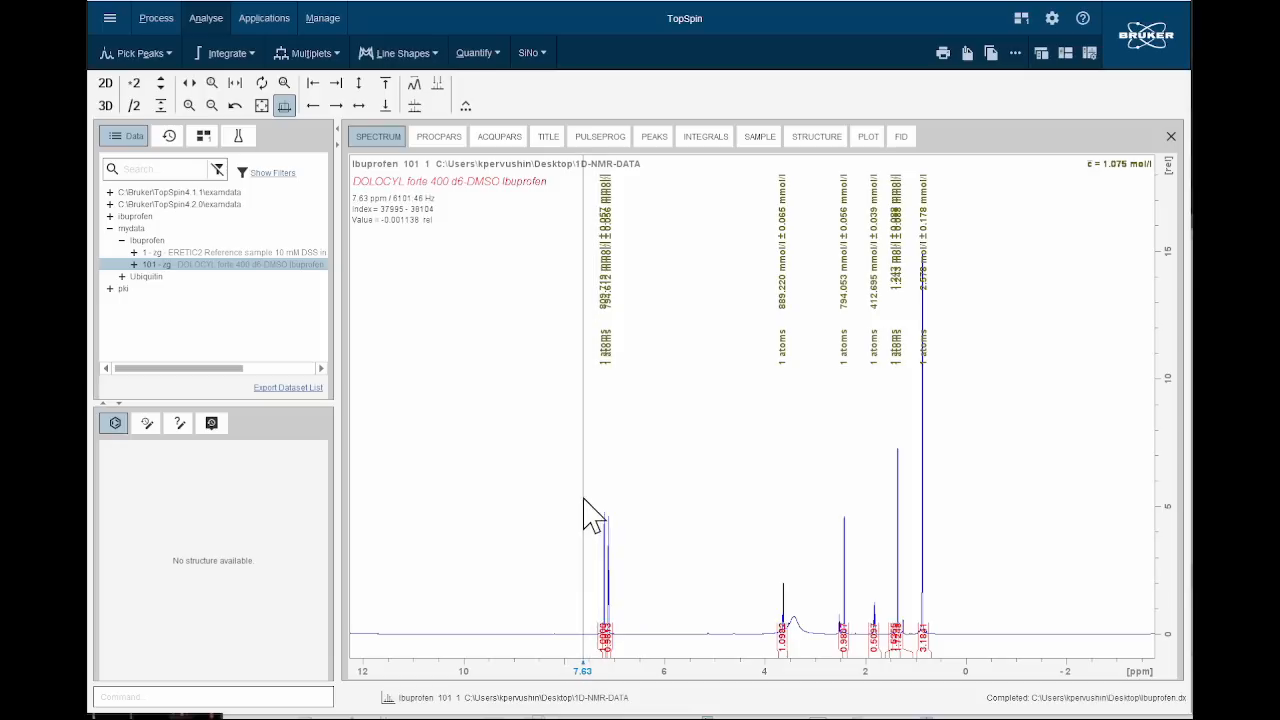
Switch to TopSpin and enlarge the ibuprofen spectrum between about 4.5 and 2 ppm to examine its signals.
{"action": "left_click_drag", "start_coordinate": [582, 500], "coordinate": [968, 444]}
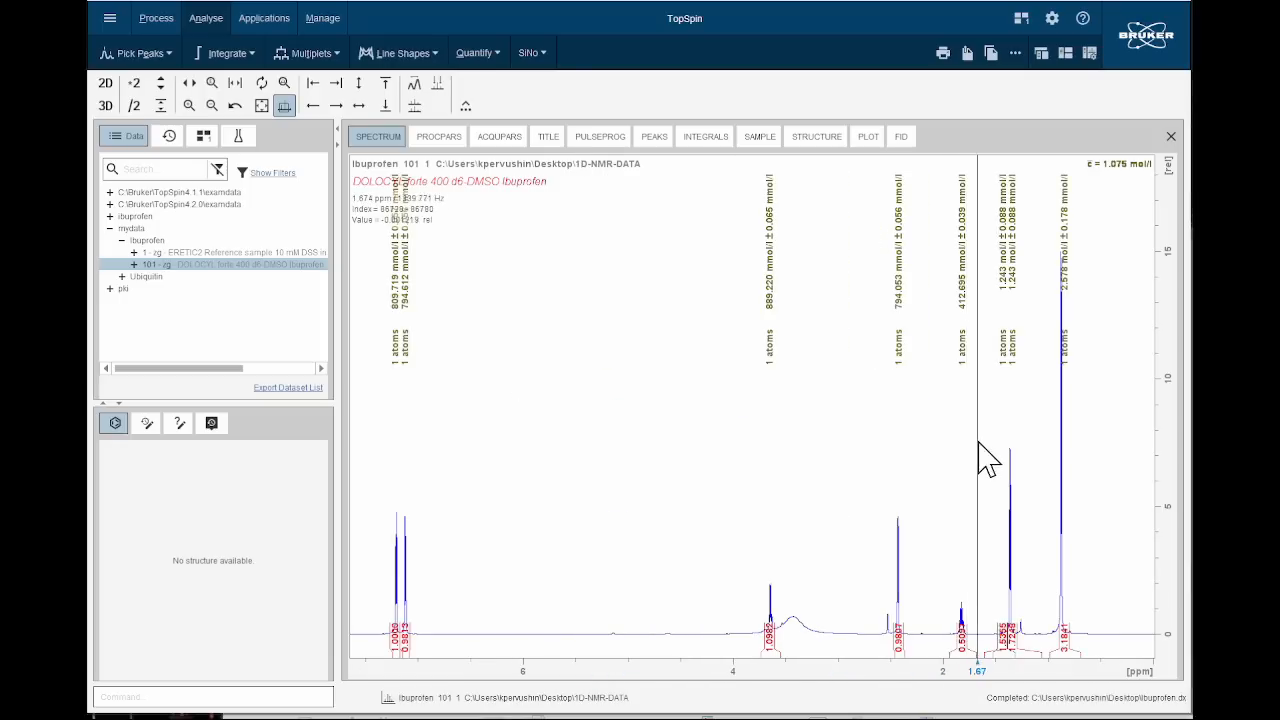
{"action": "scroll", "coordinate": [737, 470], "scroll_direction": "up", "scroll_amount": 4}
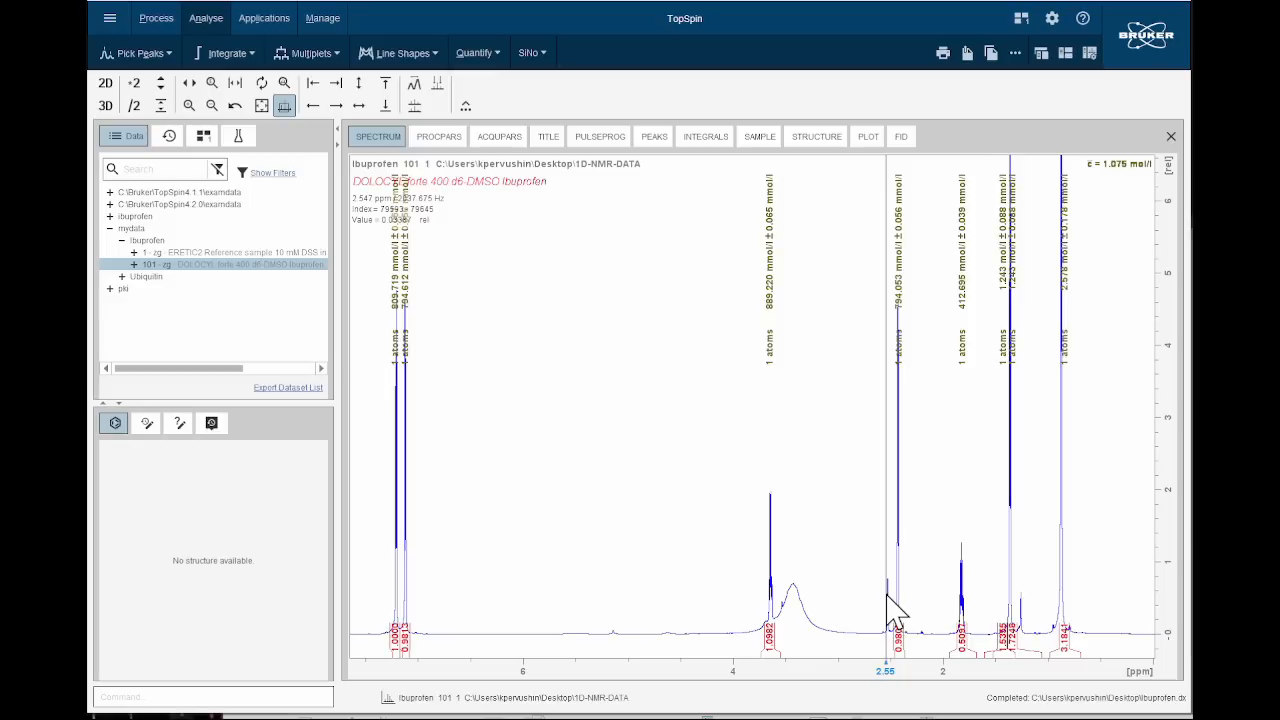
{"action": "left_click_drag", "start_coordinate": [680, 598], "coordinate": [948, 594]}
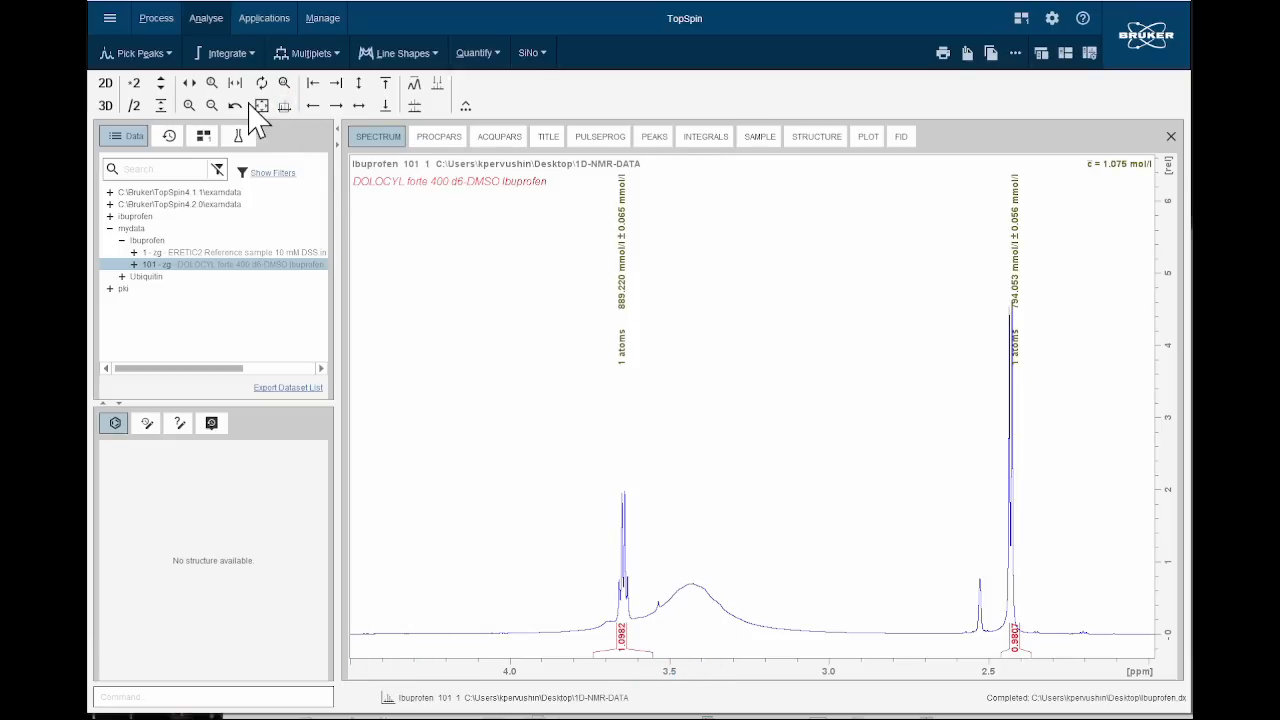
Restore the full spectral width and examine the weak signals near the baseline at increased intensity.
{"action": "left_click", "coordinate": [266, 105]}
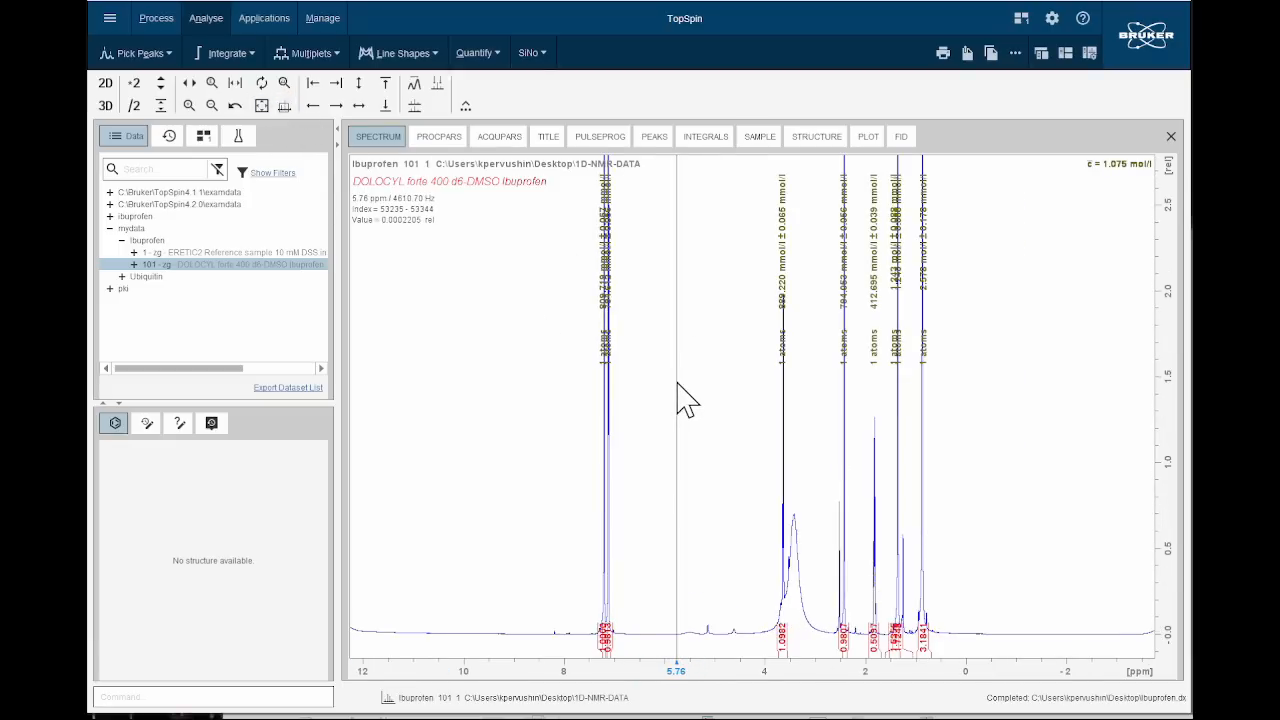
{"action": "scroll", "coordinate": [694, 399], "scroll_direction": "up", "scroll_amount": 5}
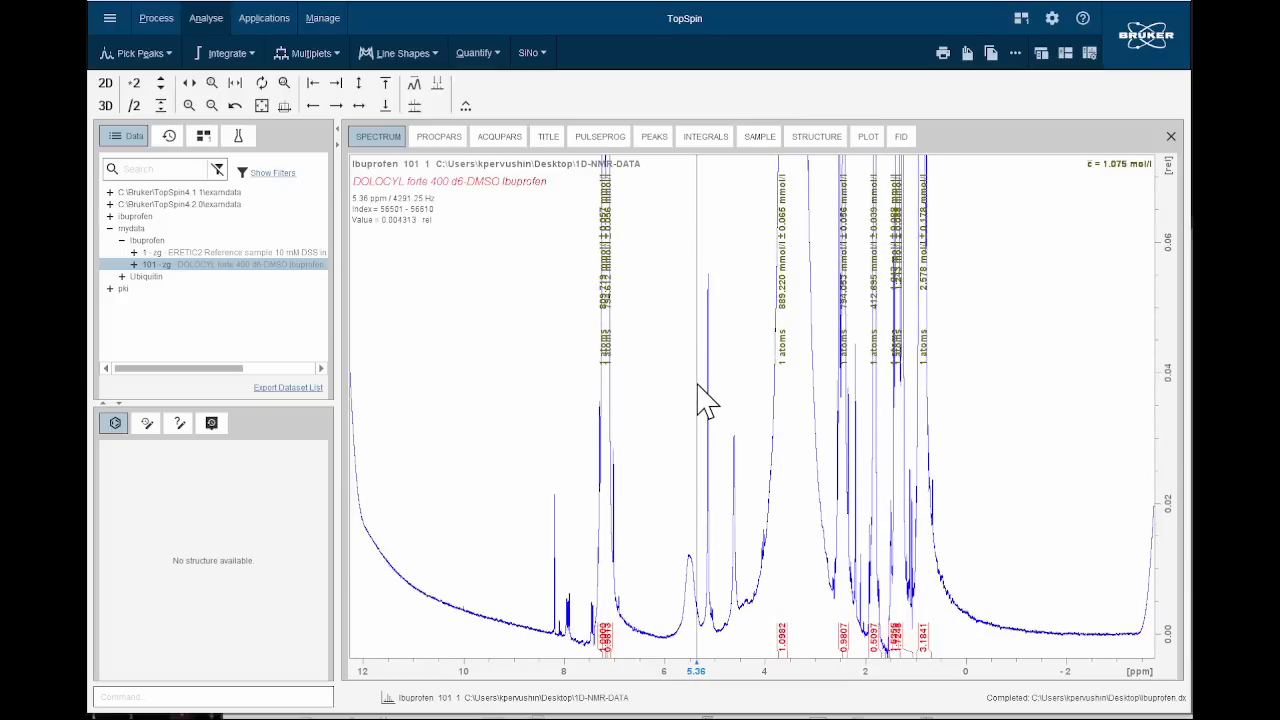
{"action": "scroll", "coordinate": [706, 400], "scroll_direction": "down", "scroll_amount": 2}
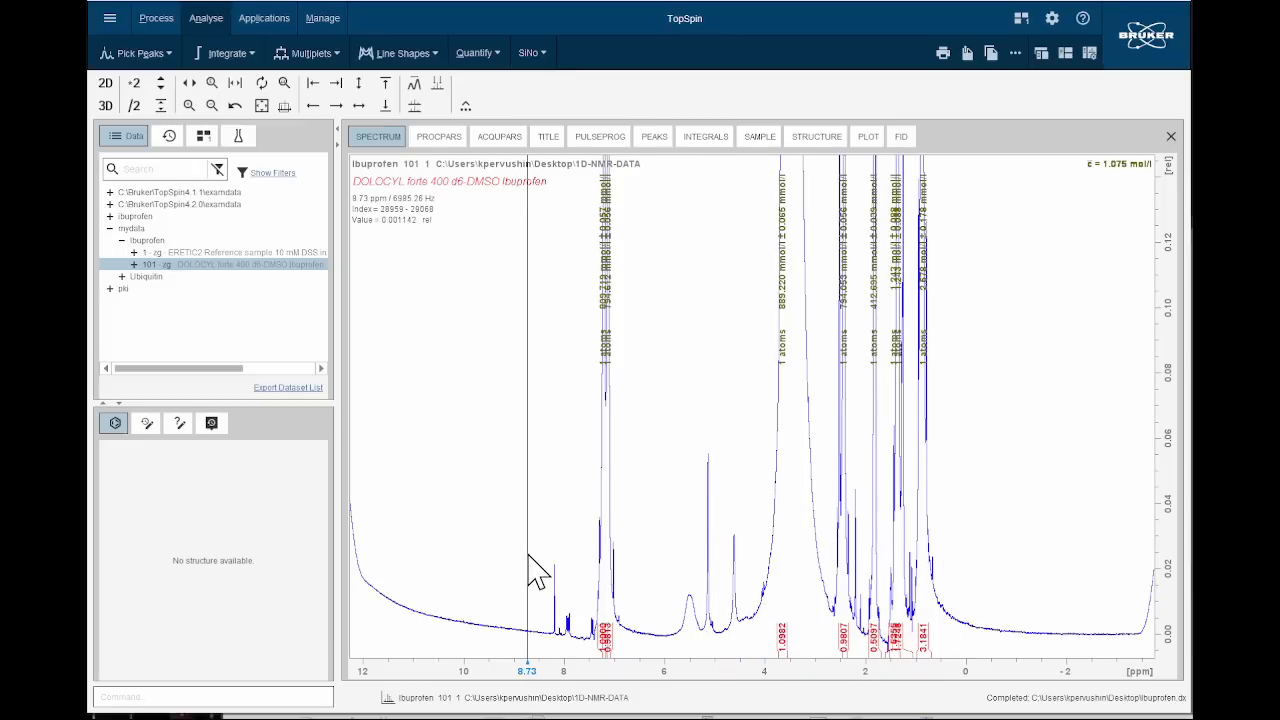
{"action": "scroll", "coordinate": [531, 523], "scroll_direction": "down", "scroll_amount": 4}
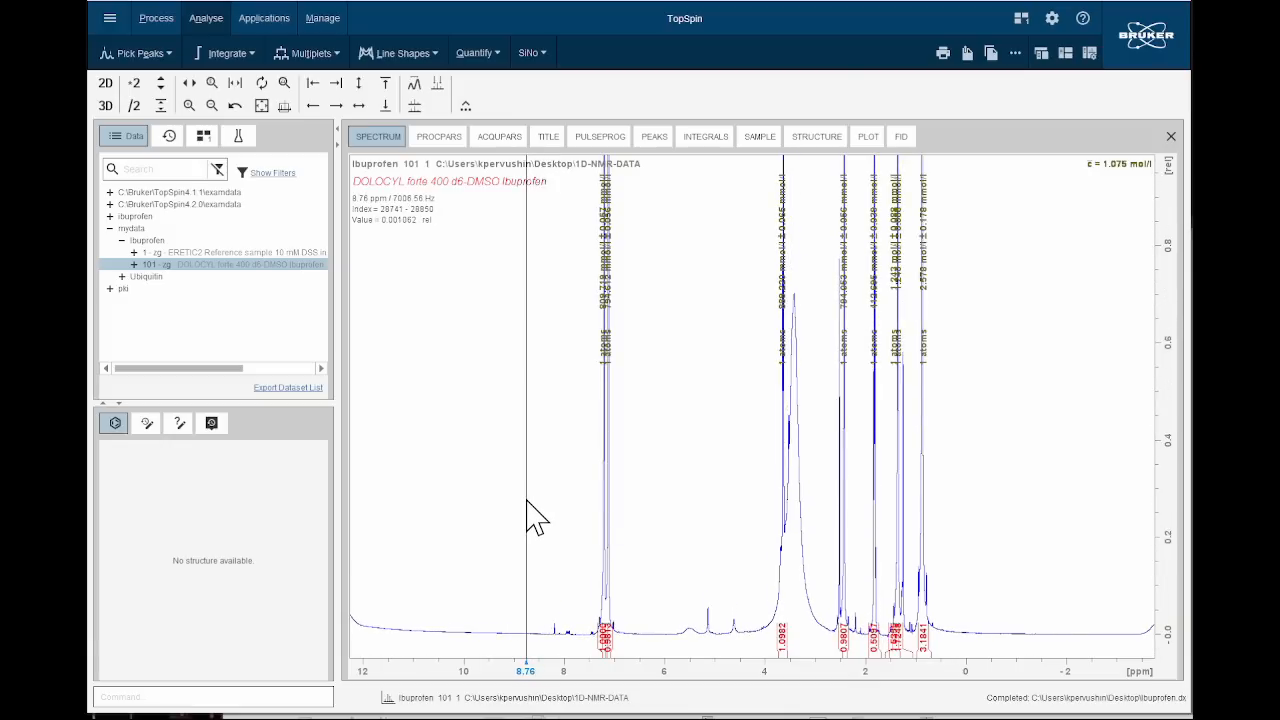
Rescale the intensity of the full spectrum to compare the weak baseline signals with the main ibuprofen peaks.
{"action": "scroll", "coordinate": [520, 495], "scroll_direction": "down", "scroll_amount": 3}
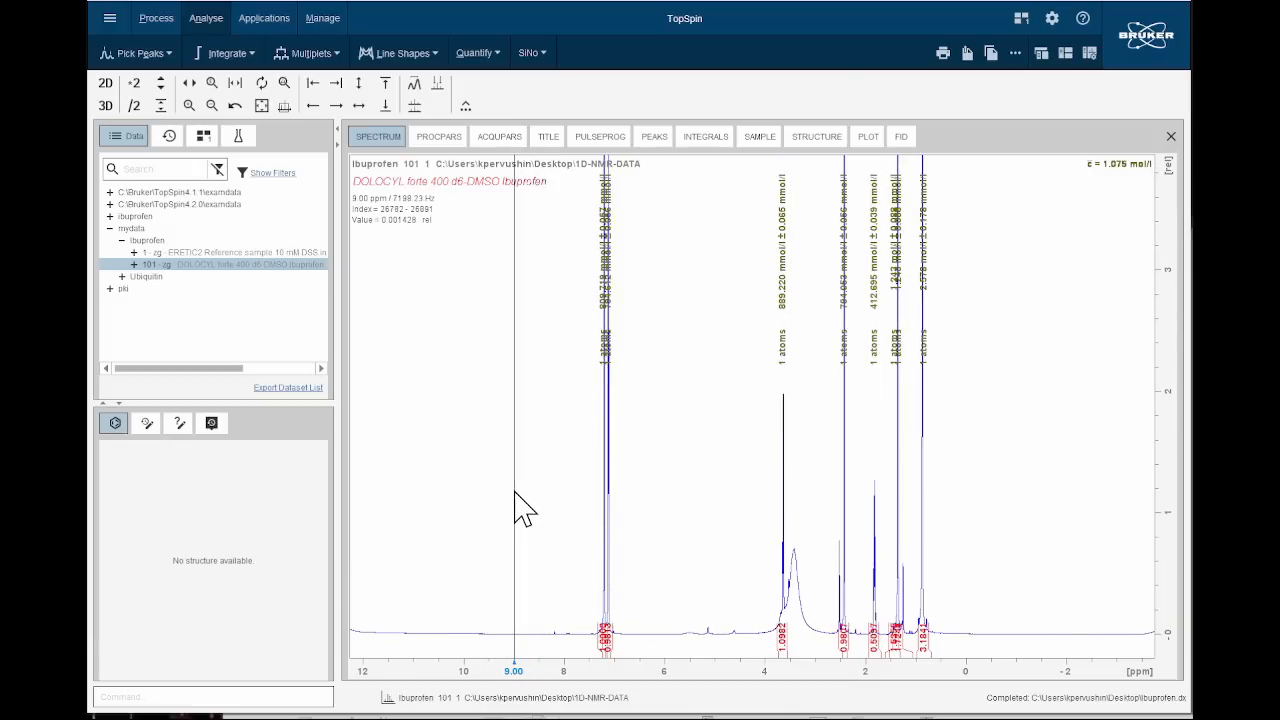
{"action": "scroll", "coordinate": [520, 510], "scroll_direction": "up", "scroll_amount": 1}
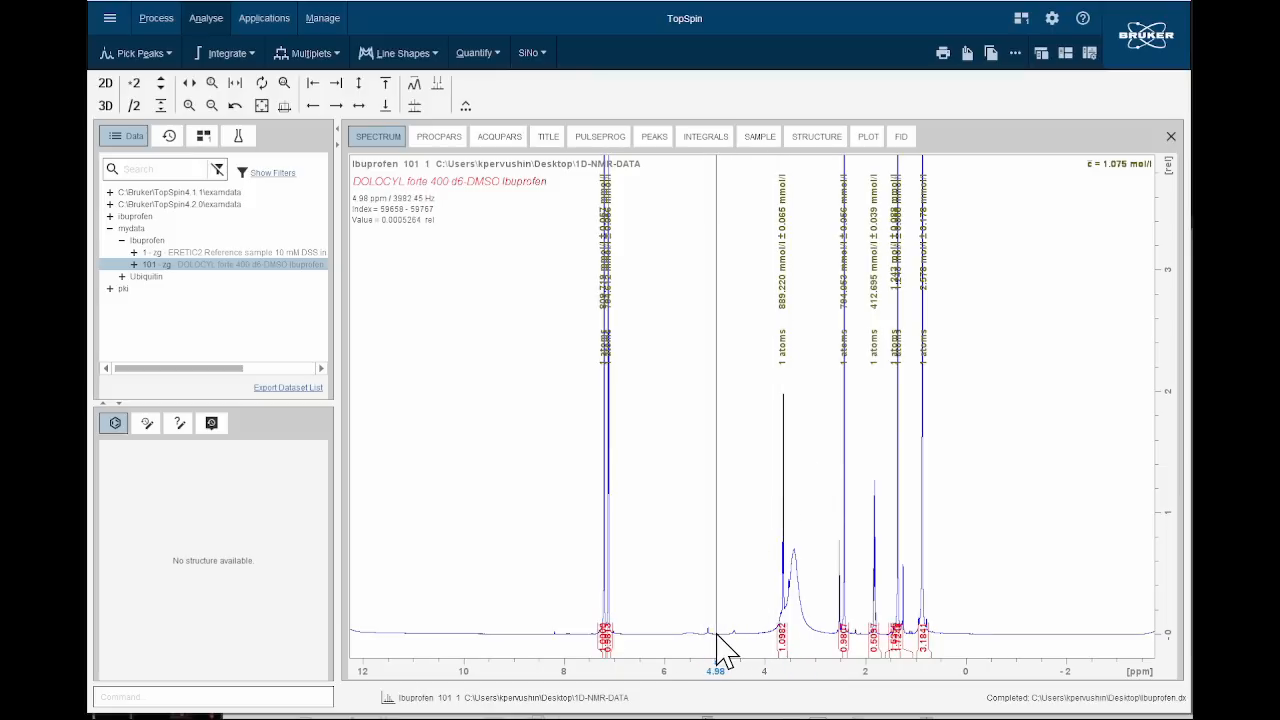
{"action": "scroll", "coordinate": [731, 586], "scroll_direction": "up", "scroll_amount": 1}
{"action": "scroll", "coordinate": [739, 592], "scroll_direction": "up", "scroll_amount": 2}
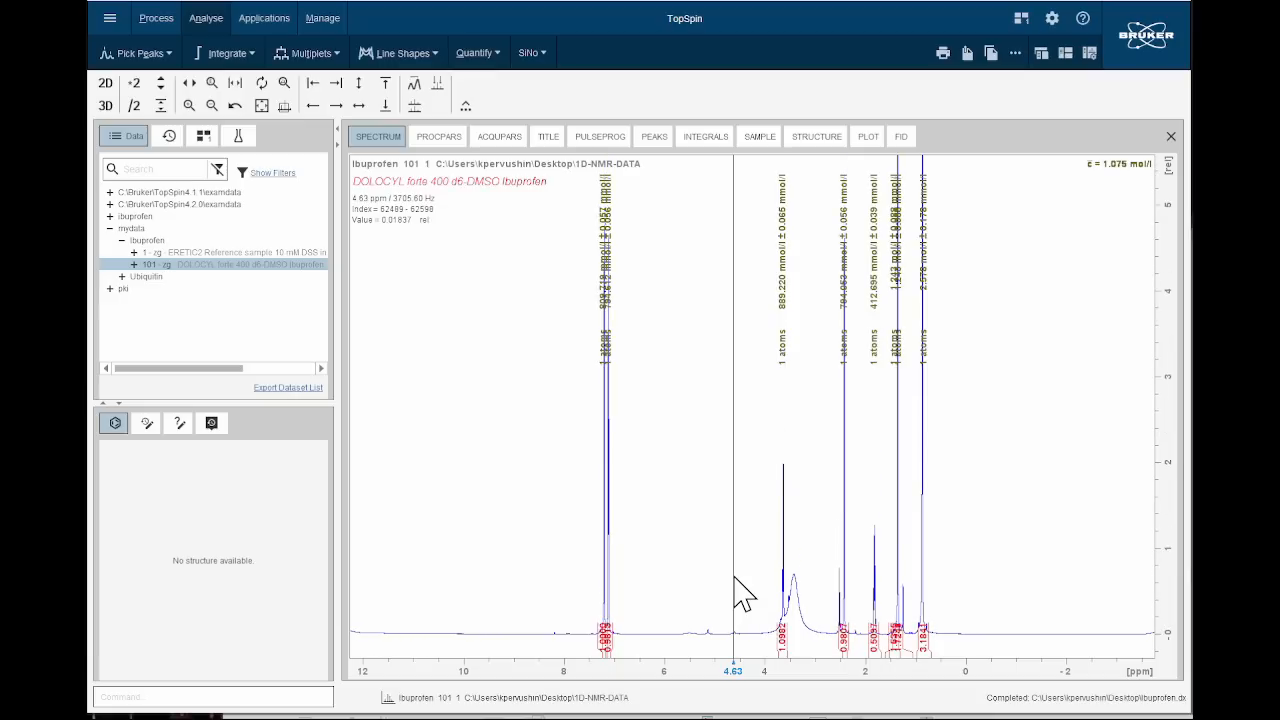
Enlarge the spectrum between about 2 and 0 ppm and vary its intensity to examine the small signals around 1.25 ppm.
{"action": "left_click_drag", "start_coordinate": [865, 615], "coordinate": [967, 612]}
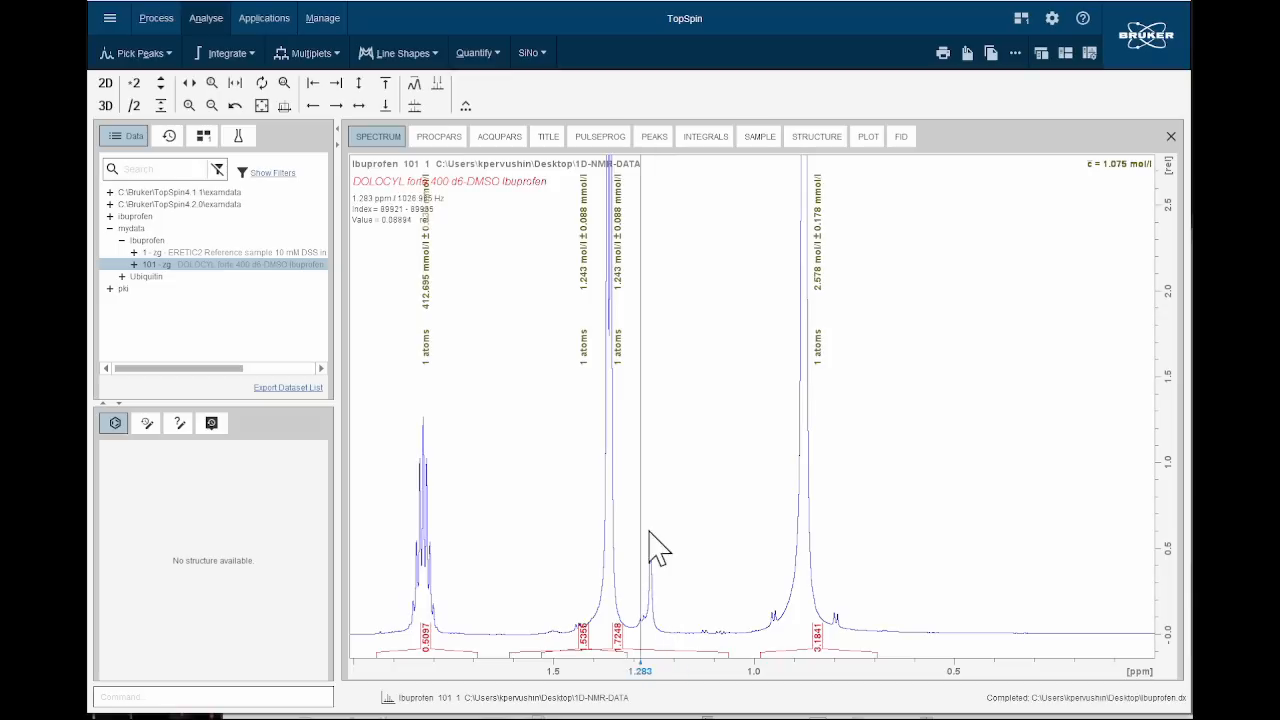
{"action": "scroll", "coordinate": [716, 571], "scroll_direction": "down", "scroll_amount": 2}
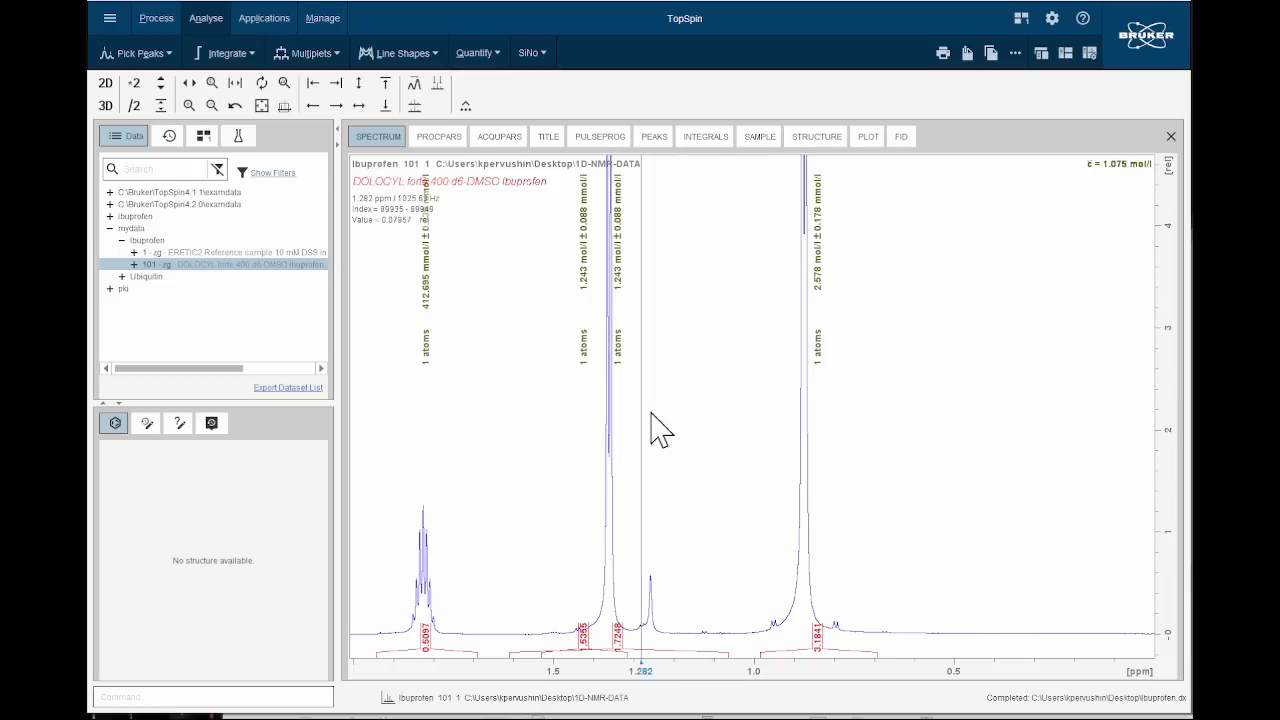
{"action": "scroll", "coordinate": [586, 445], "scroll_direction": "up", "scroll_amount": 3}
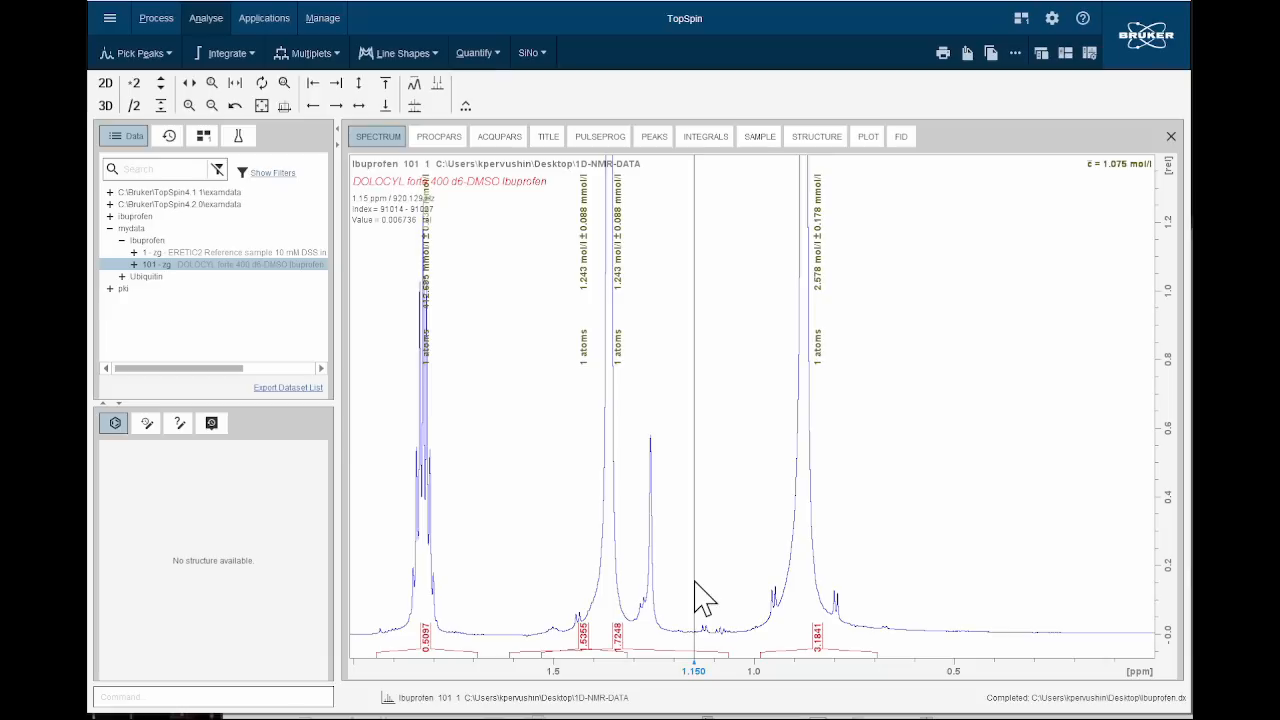
{"action": "scroll", "coordinate": [703, 598], "scroll_direction": "down", "scroll_amount": 5}
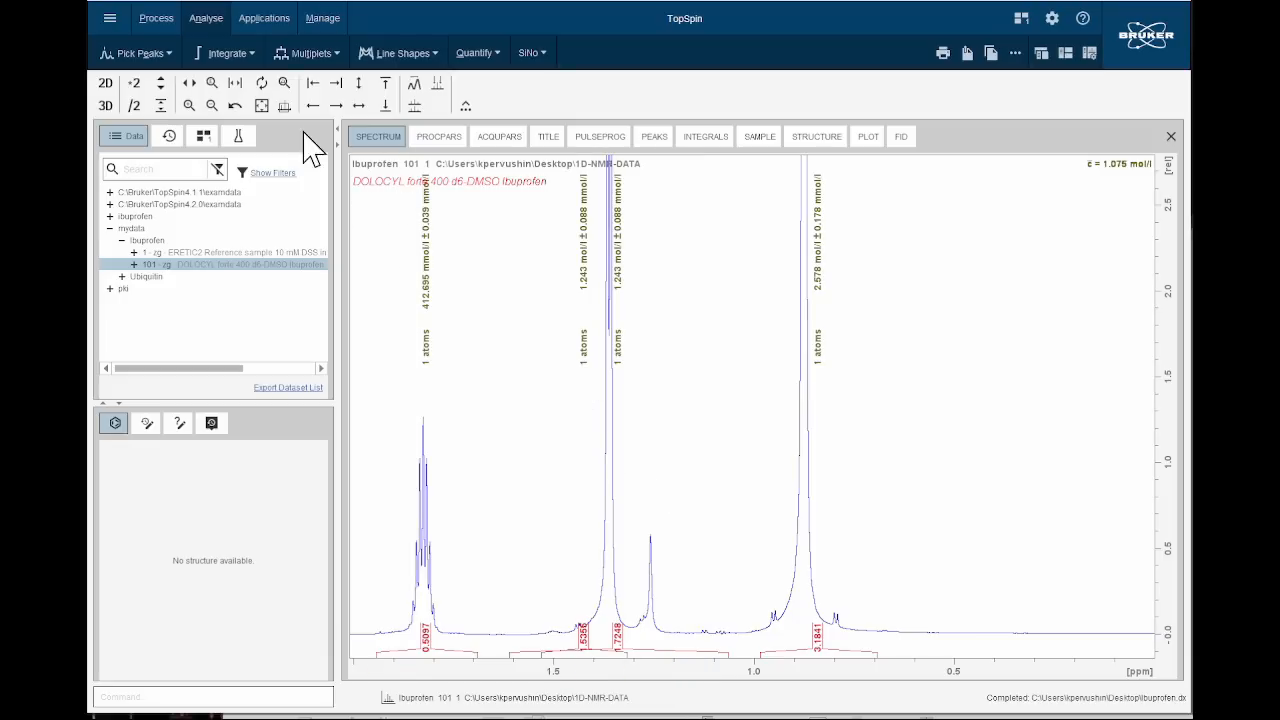
Restore the full spectrum and enlarge the aromatic region between about 7.6 and 6.7 ppm to examine both doublets.
{"action": "left_click", "coordinate": [258, 106]}
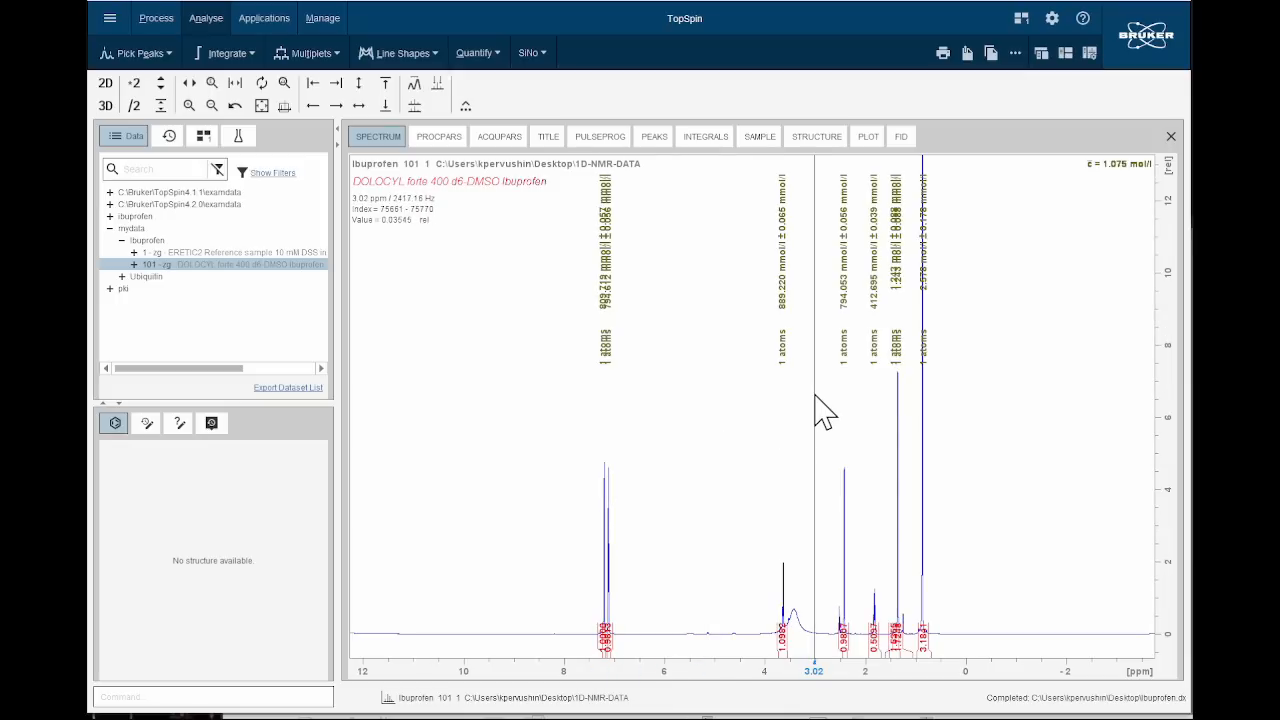
{"action": "left_click_drag", "start_coordinate": [586, 403], "coordinate": [634, 423]}
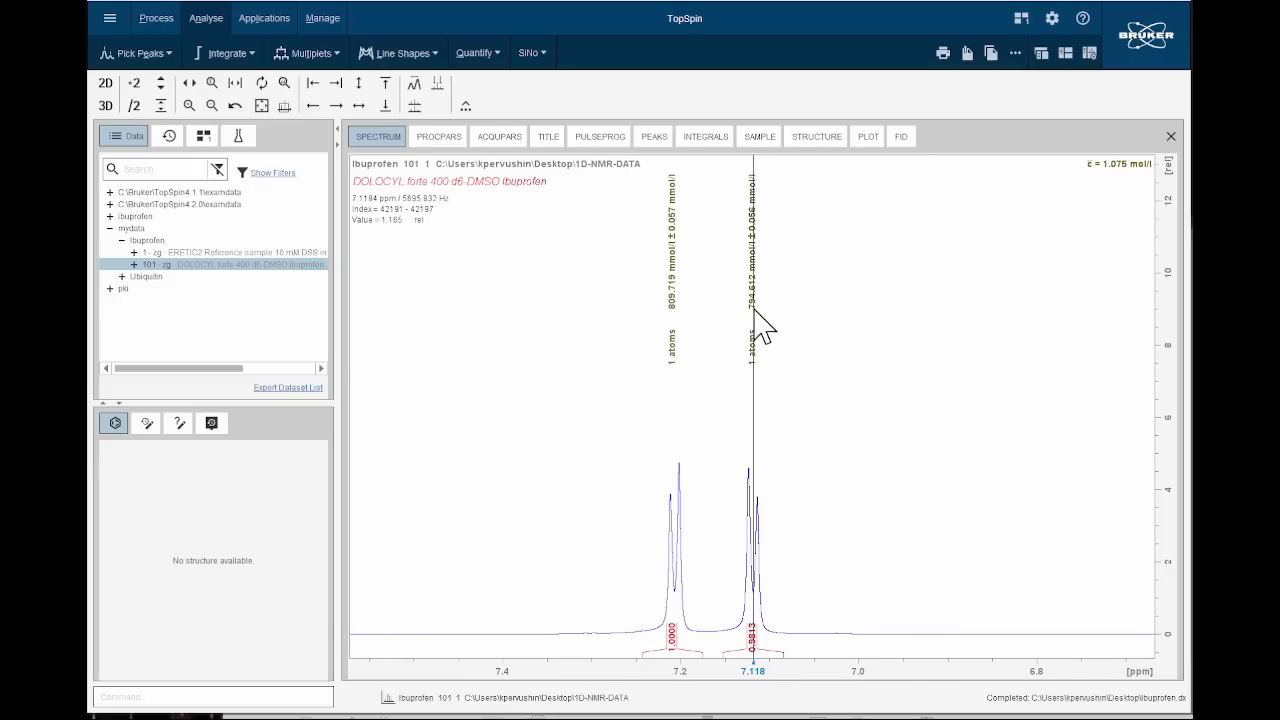